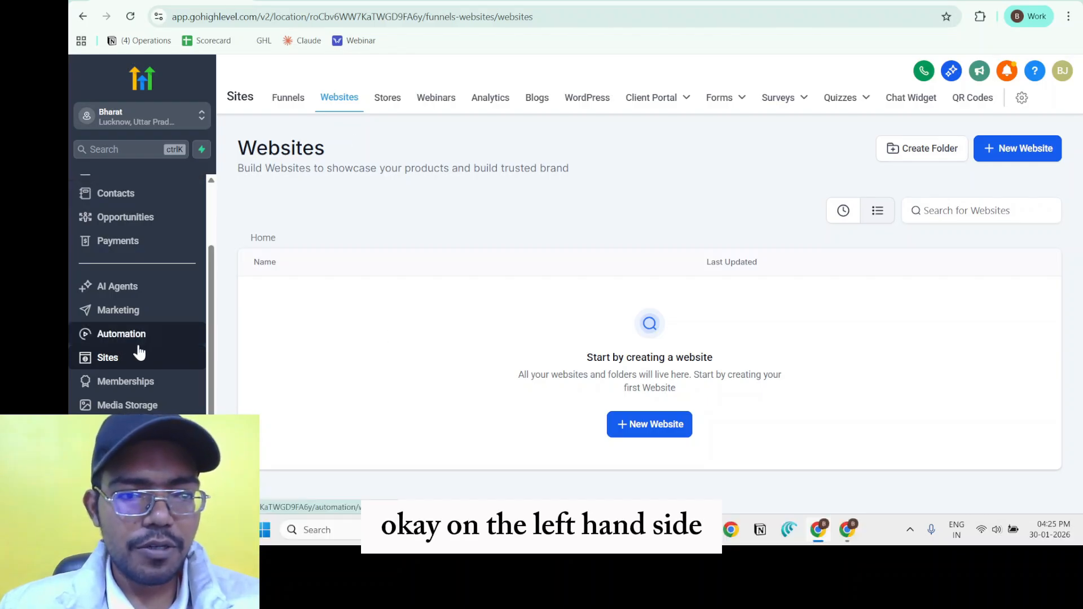
pyautogui.scroll(2, 137, 338)
pyautogui.scroll(-3, 131, 320)
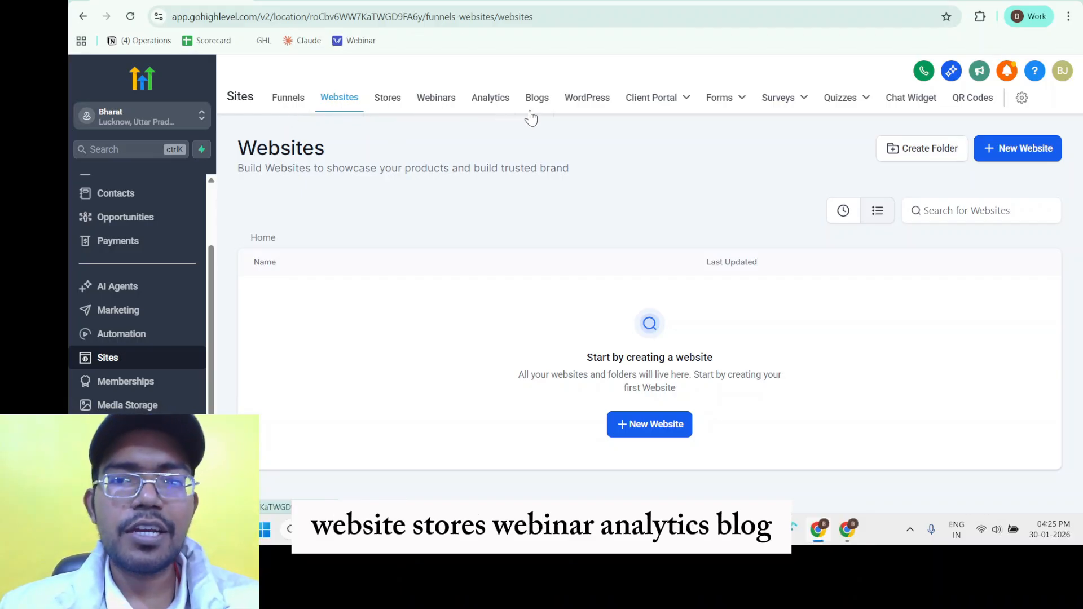
pyautogui.moveTo(663, 107)
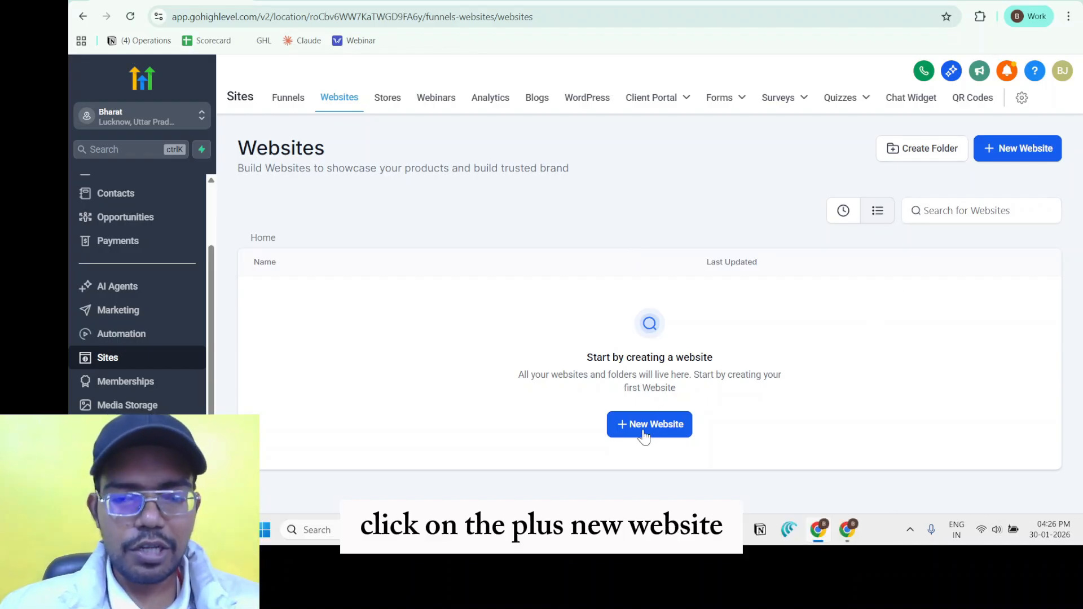
# Step: Start a new website from templates and continue to the template library
pyautogui.click(643, 430)
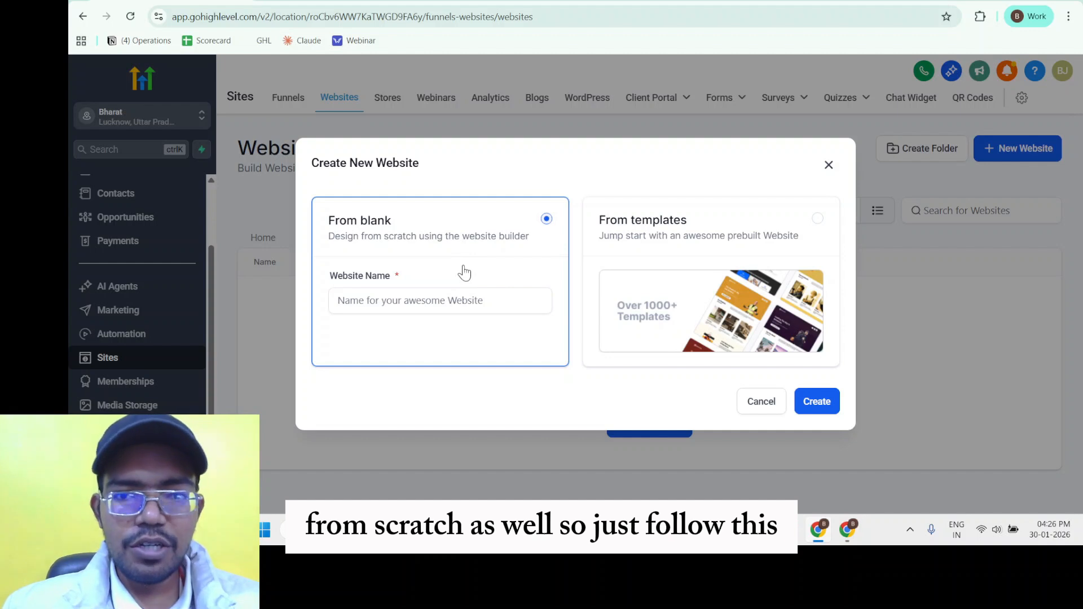
pyautogui.click(618, 228)
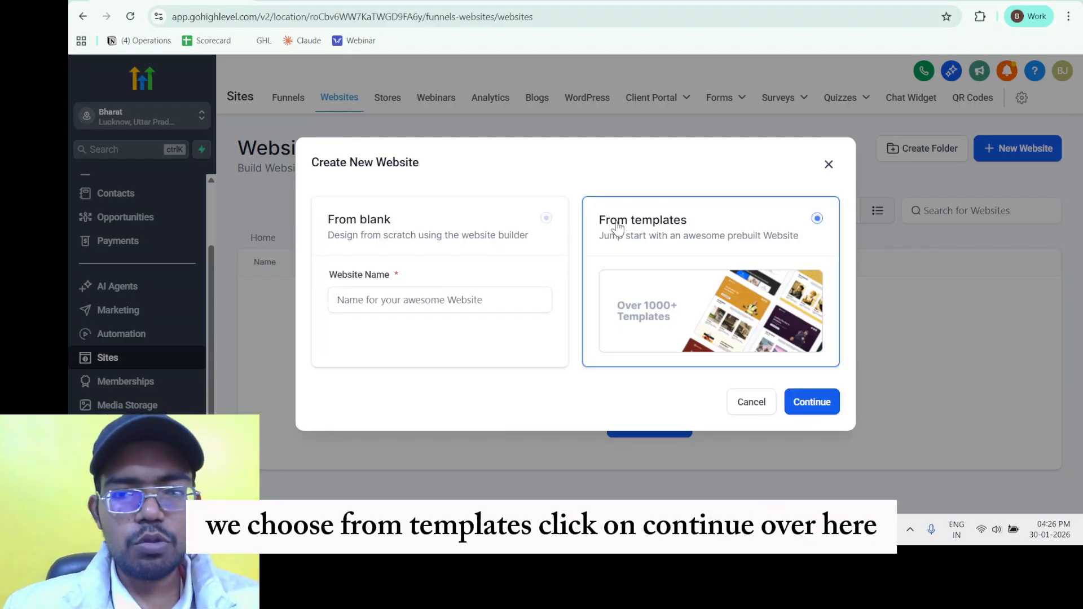
pyautogui.click(822, 404)
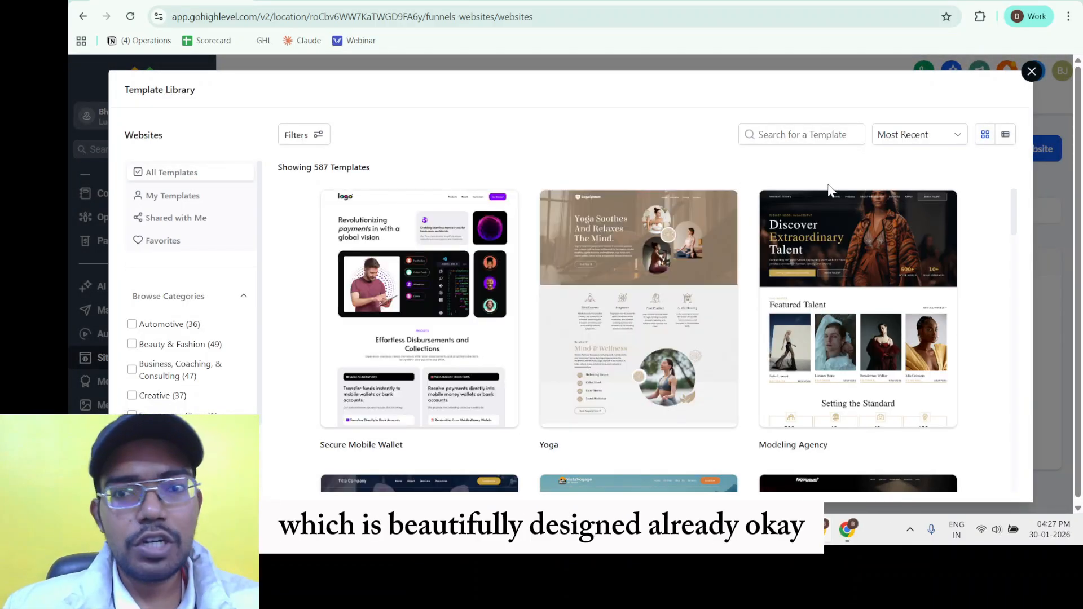
# Step: Browse the website template library to compare the available designs
pyautogui.scroll(-5, 846, 226)
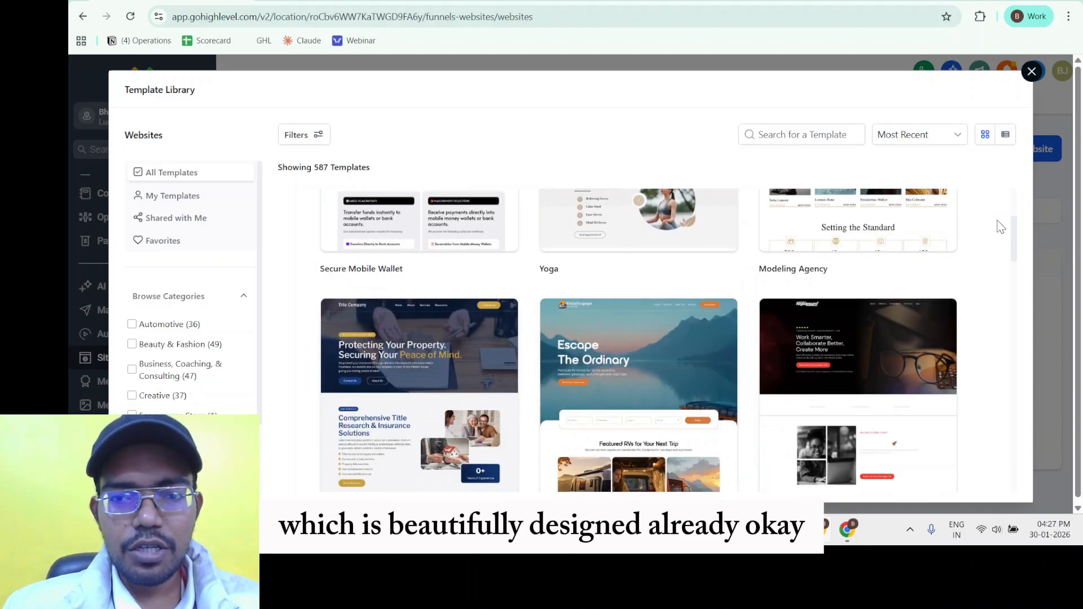
pyautogui.scroll(-8, 989, 251)
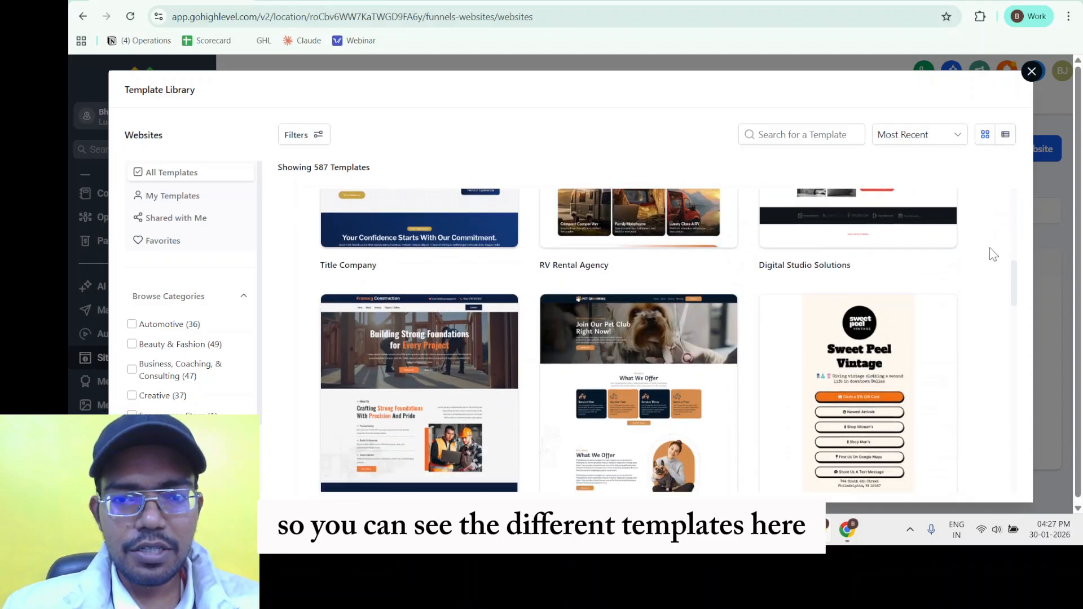
pyautogui.scroll(-7, 993, 252)
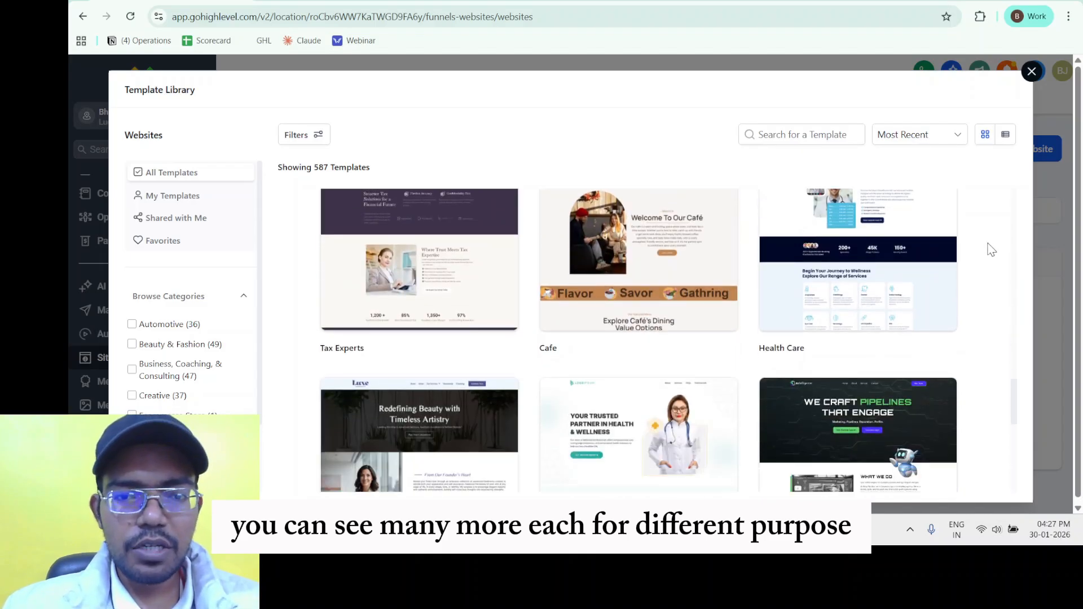
pyautogui.scroll(-8, 991, 249)
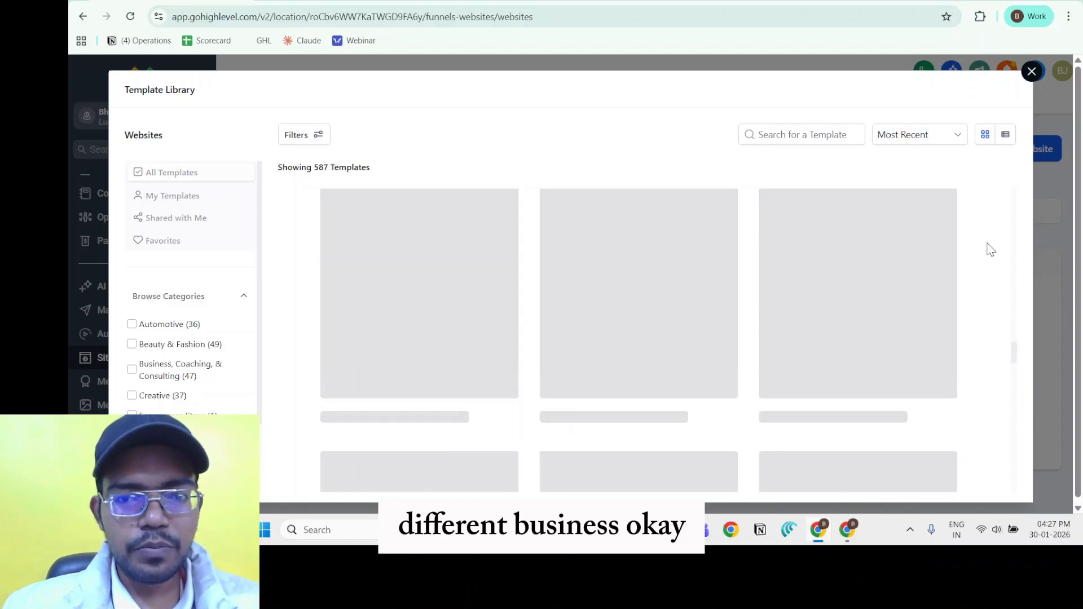
pyautogui.moveTo(899, 328)
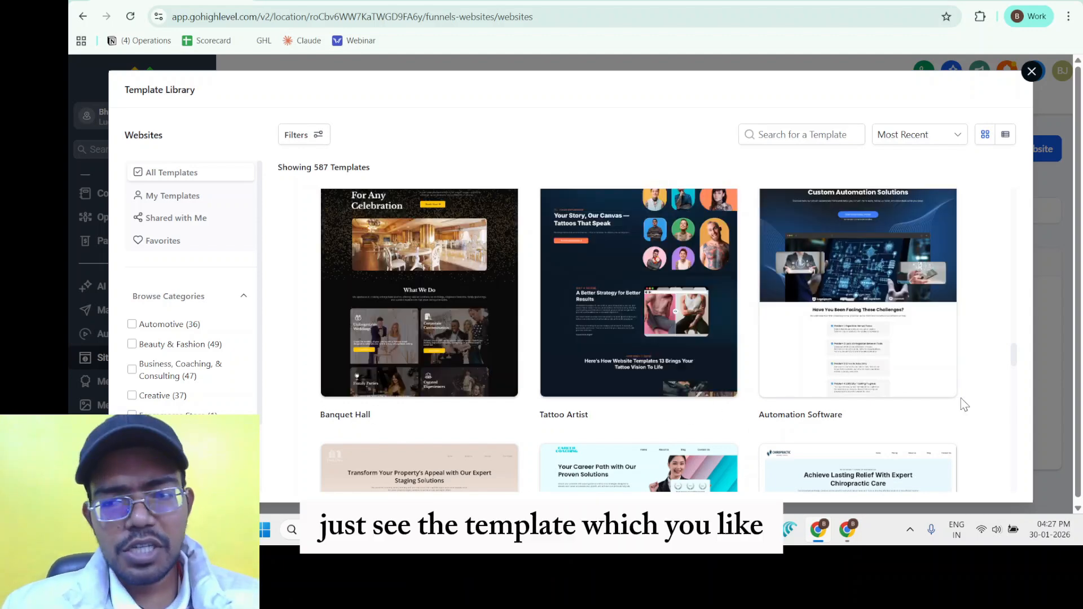
pyautogui.scroll(-5, 985, 375)
pyautogui.scroll(3, 984, 374)
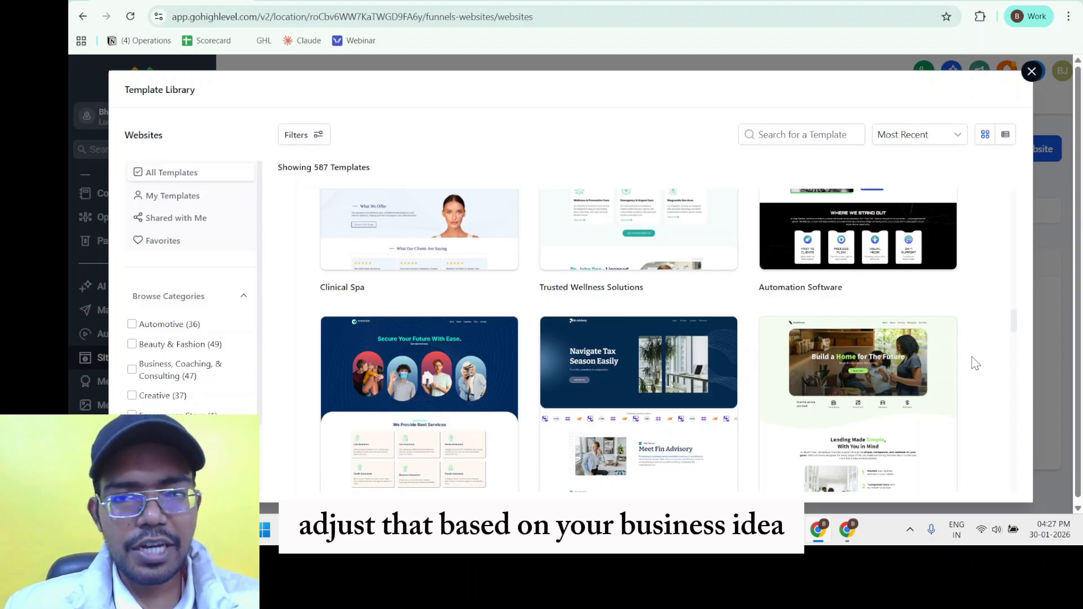
pyautogui.scroll(4, 974, 356)
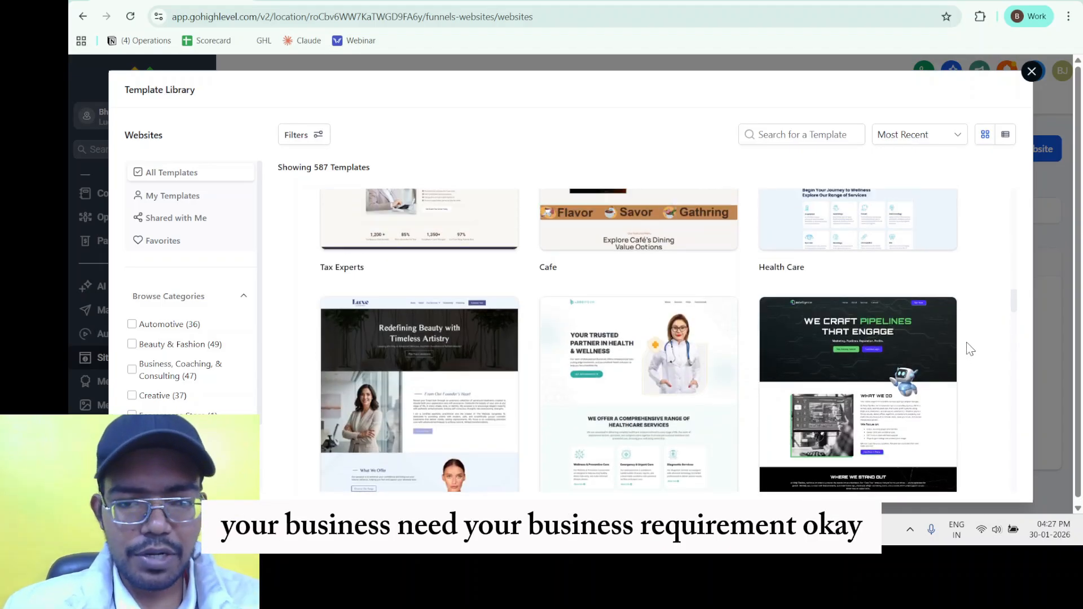
pyautogui.scroll(10, 967, 348)
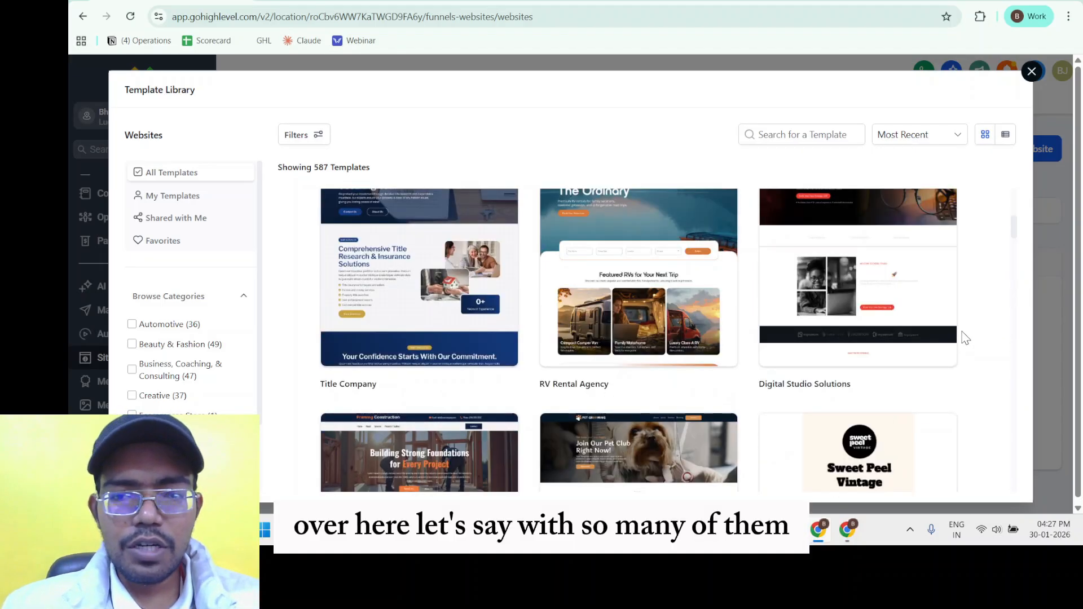
pyautogui.scroll(5, 965, 332)
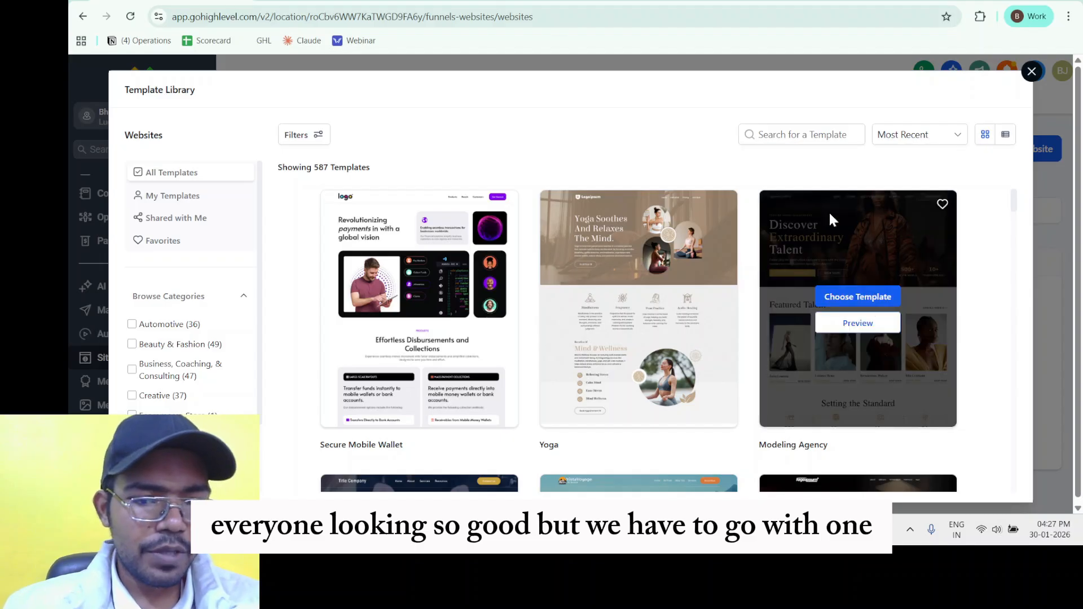
# Step: Preview the full page of the Secure Mobile Wallet template and choose it for the new website
pyautogui.moveTo(366, 296)
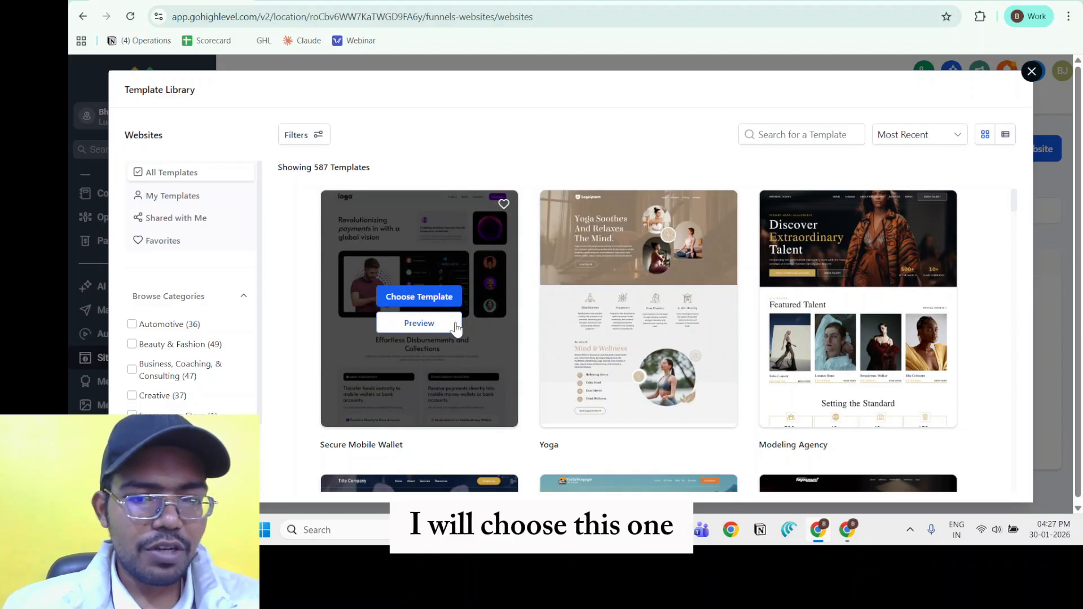
pyautogui.click(425, 327)
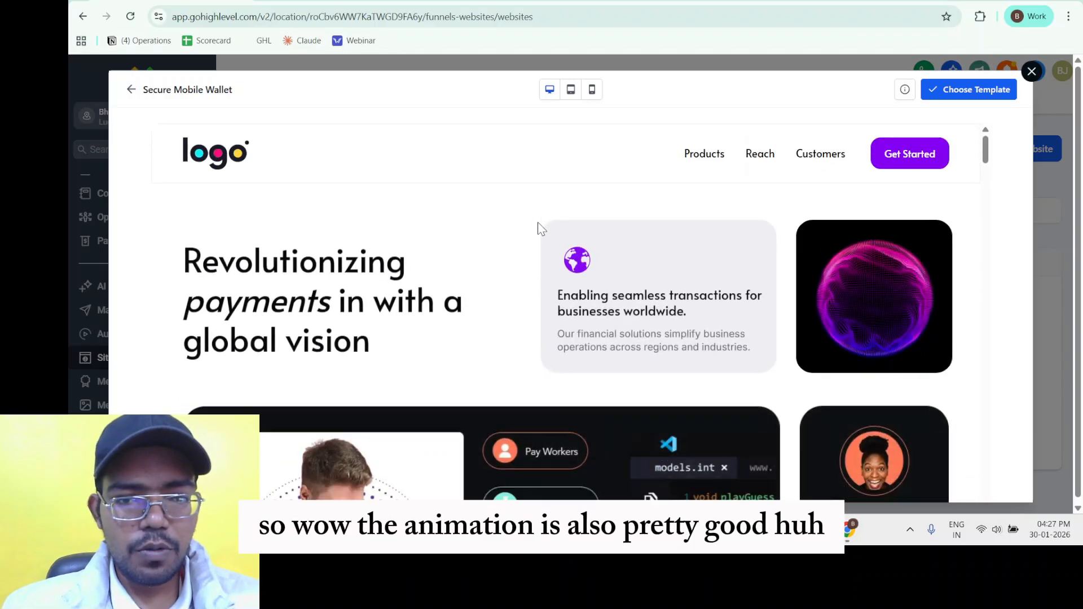
pyautogui.scroll(-5, 555, 266)
pyautogui.scroll(6, 631, 286)
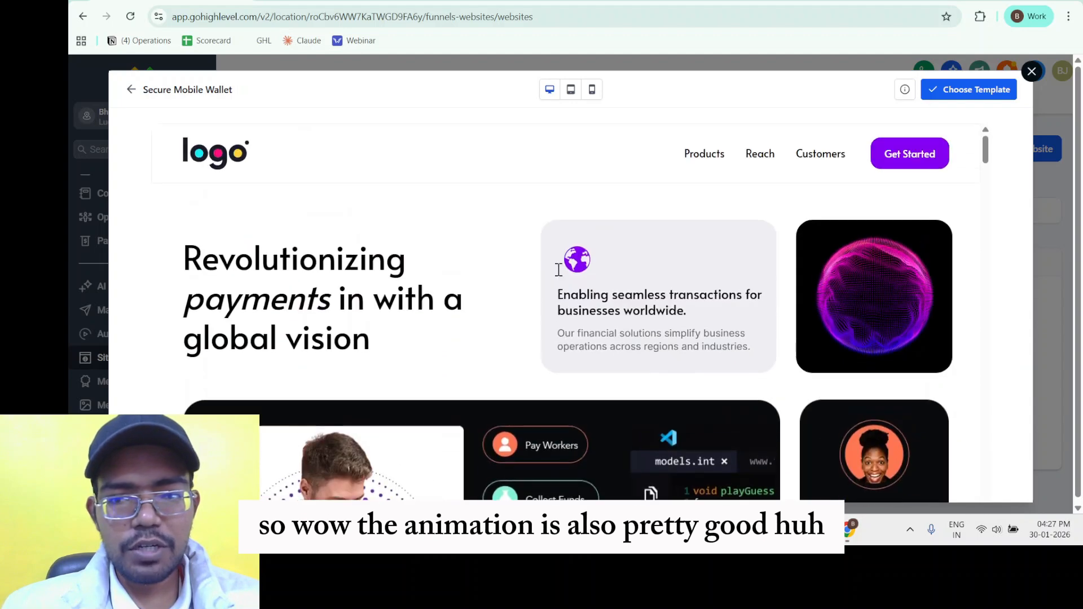
pyautogui.scroll(-5, 631, 287)
pyautogui.scroll(6, 556, 310)
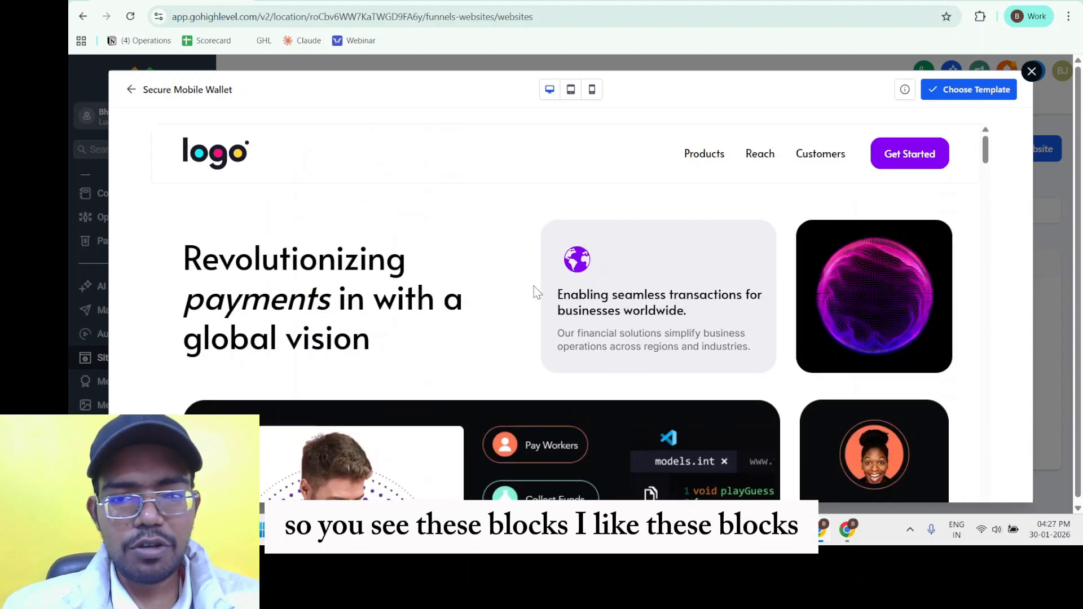
pyautogui.scroll(-2, 476, 168)
pyautogui.scroll(-10, 519, 269)
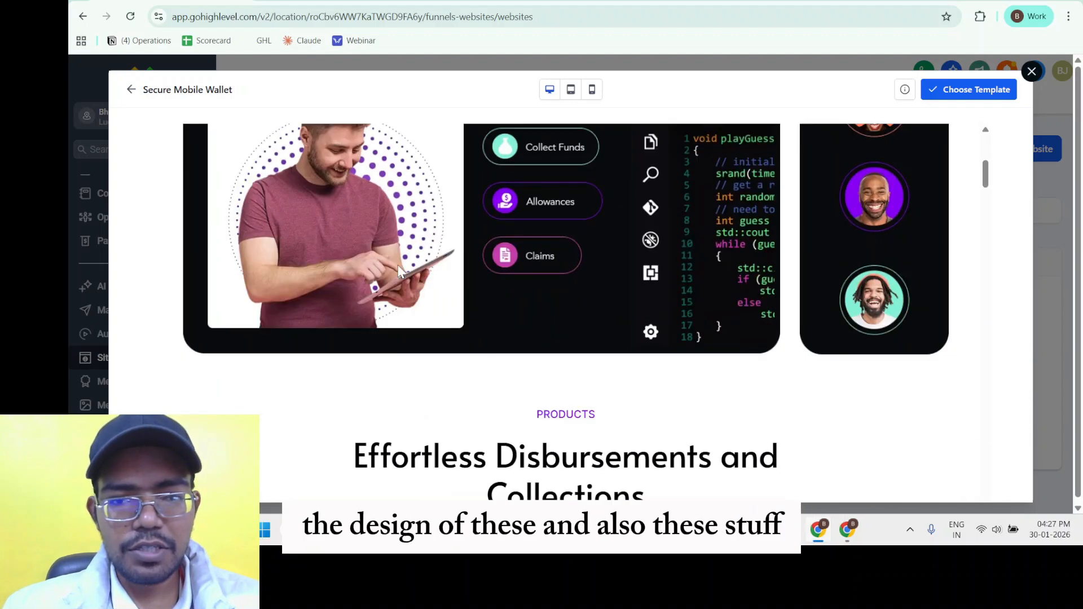
pyautogui.scroll(-10, 519, 269)
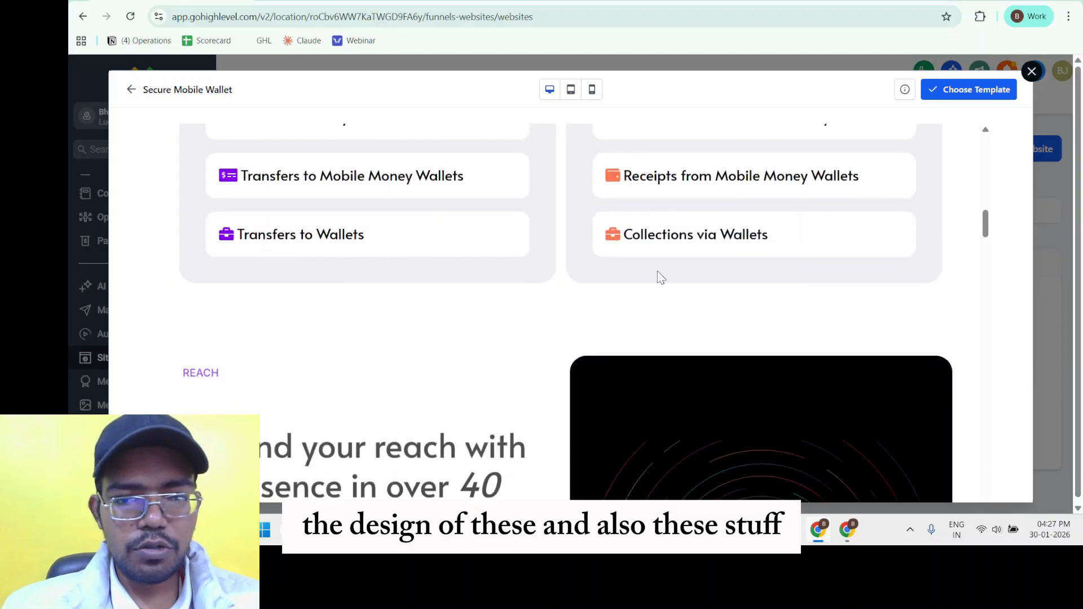
pyautogui.scroll(-10, 591, 258)
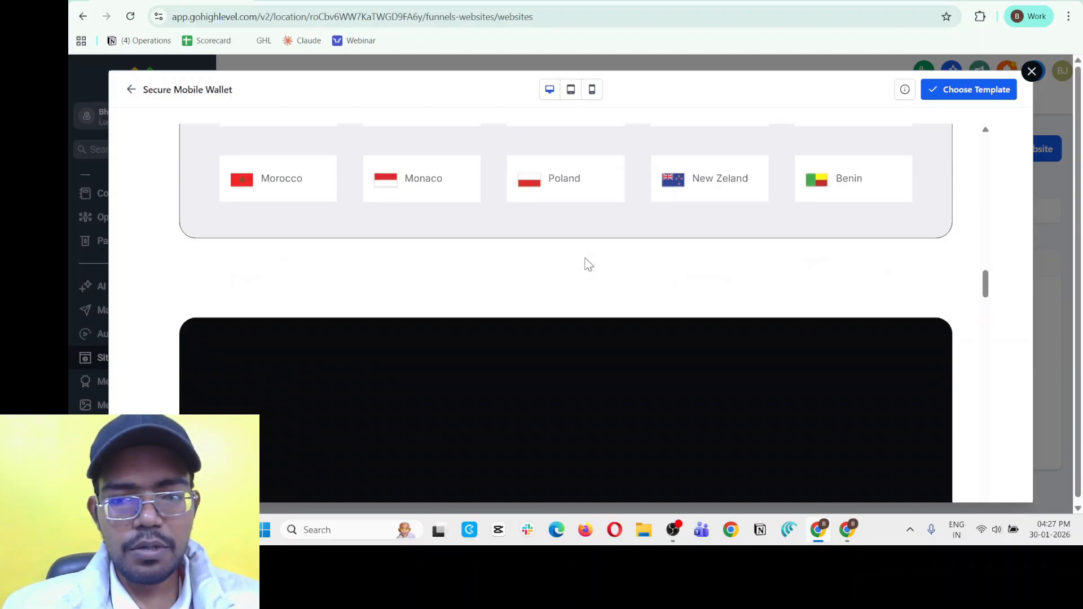
pyautogui.scroll(-10, 584, 255)
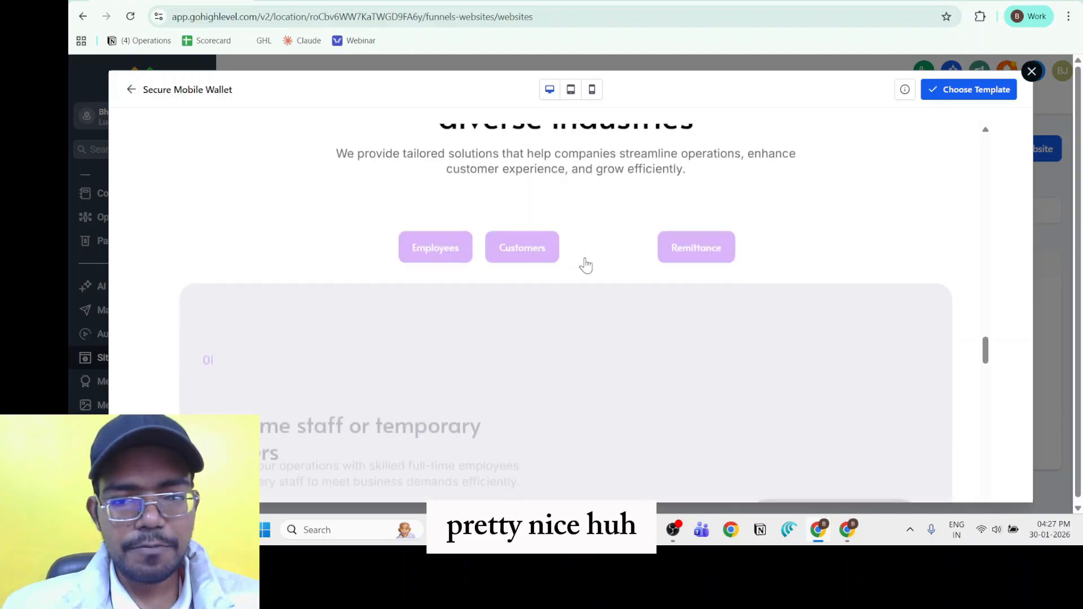
pyautogui.scroll(-10, 585, 258)
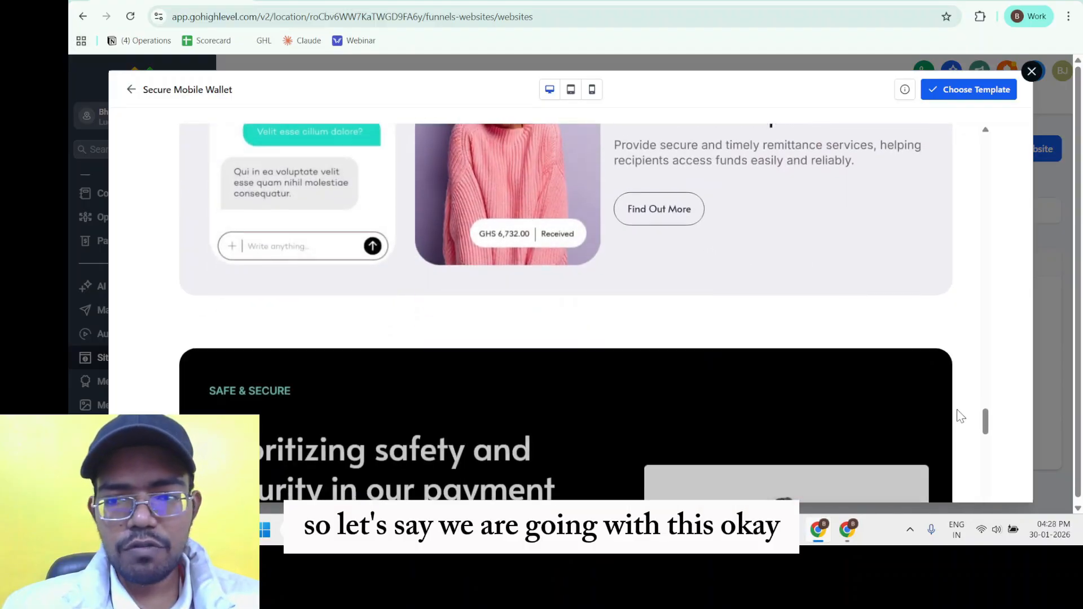
pyautogui.moveTo(986, 427); pyautogui.dragTo(960, 116)
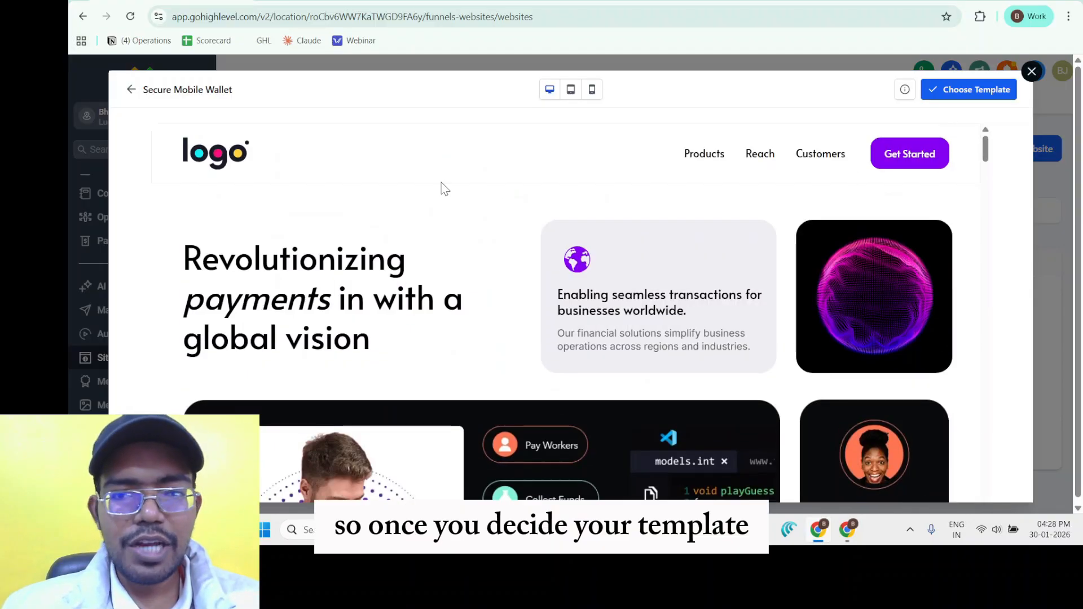
pyautogui.click(949, 96)
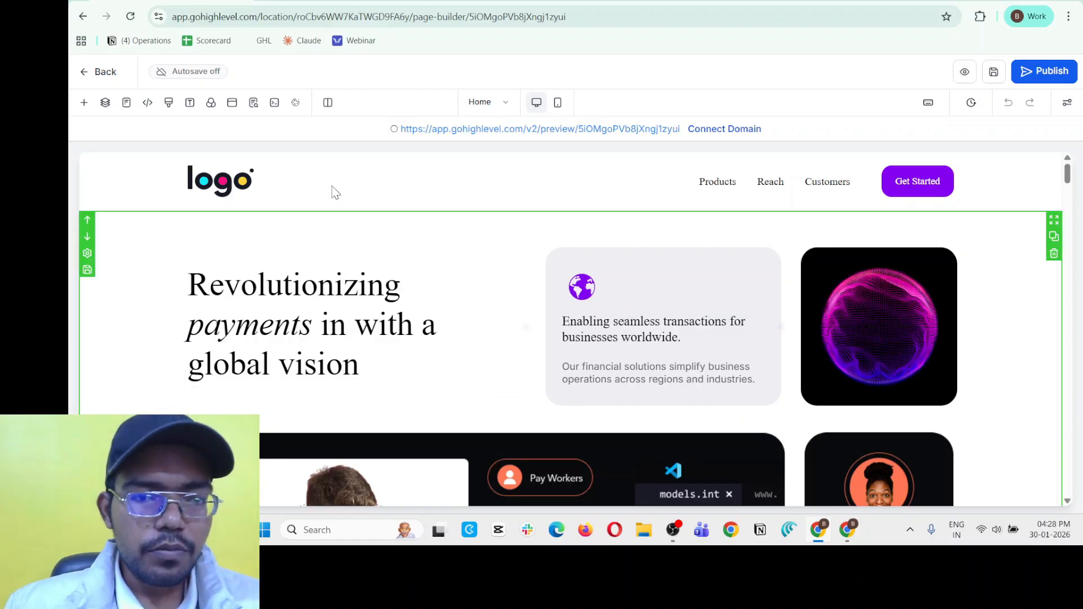
# Step: Check the website's list of pages and examine the home page's sections in the page builder
pyautogui.click(503, 104)
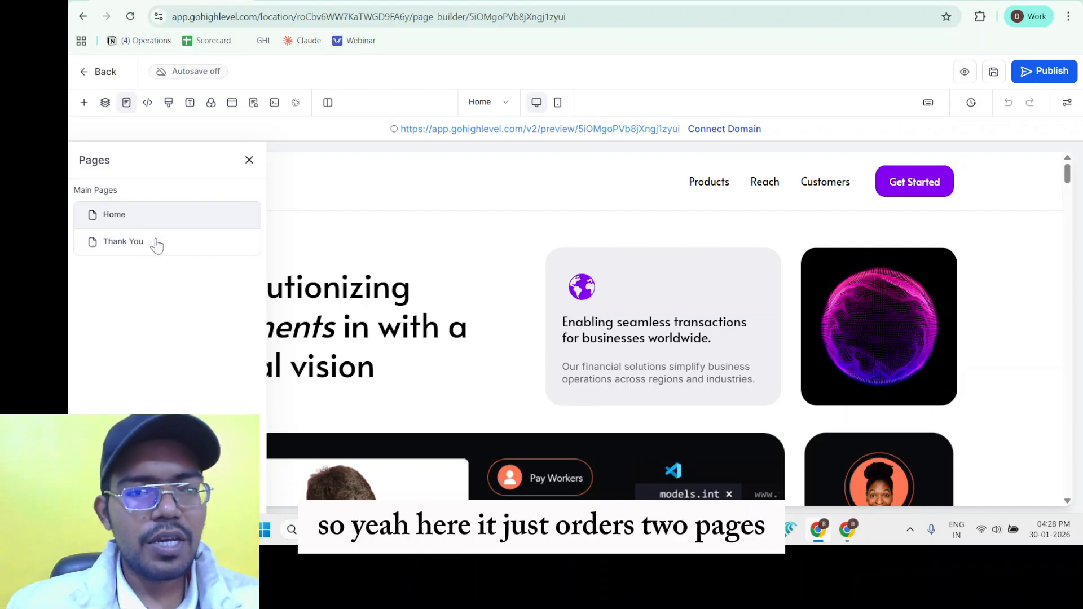
pyautogui.click(244, 167)
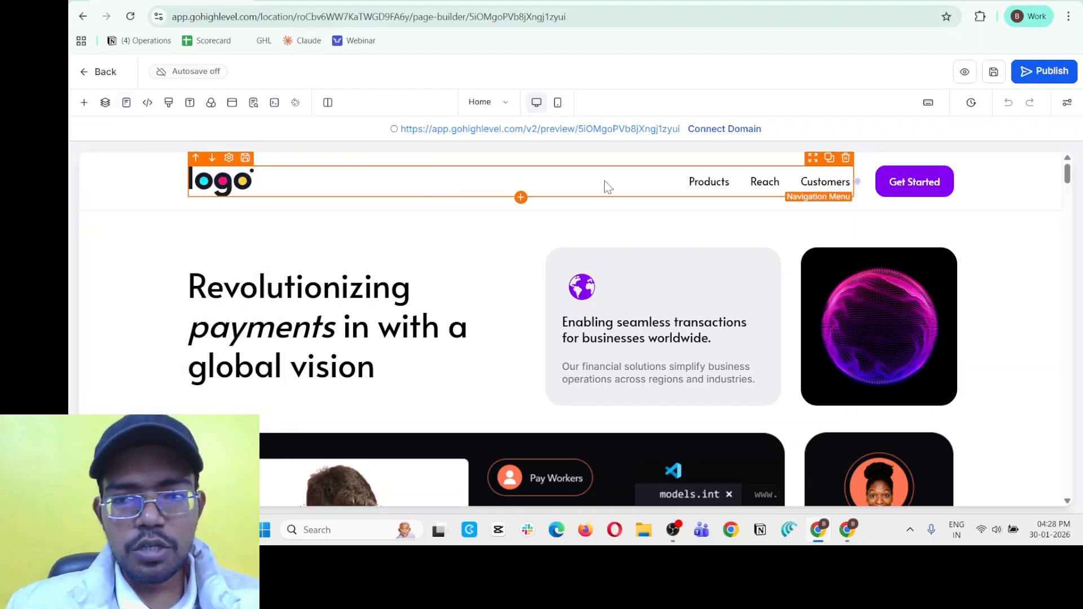
pyautogui.scroll(-3, 603, 195)
pyautogui.scroll(-15, 600, 206)
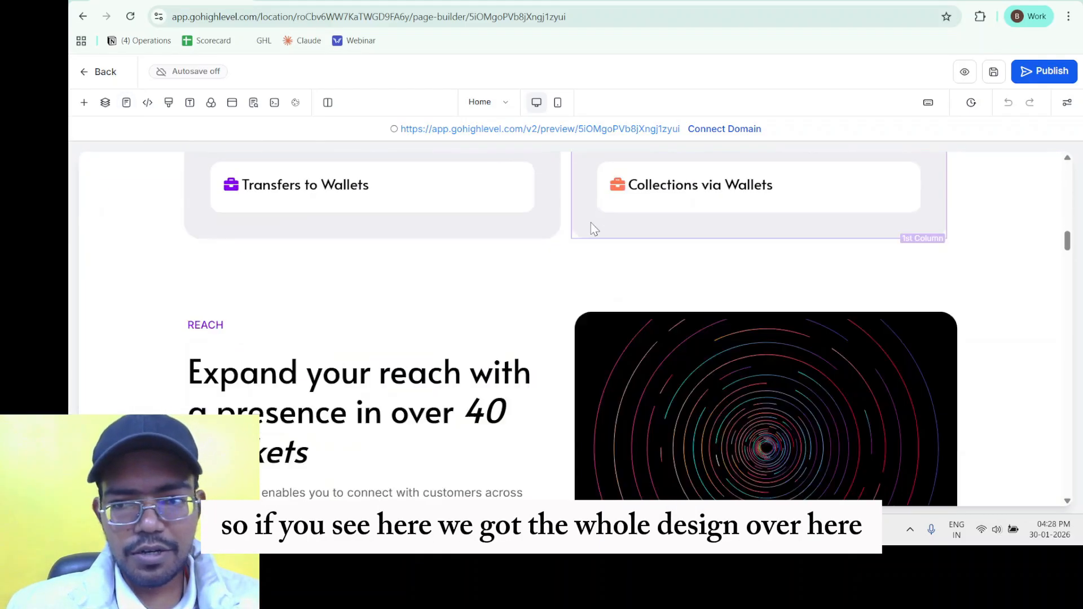
pyautogui.scroll(-20, 978, 245)
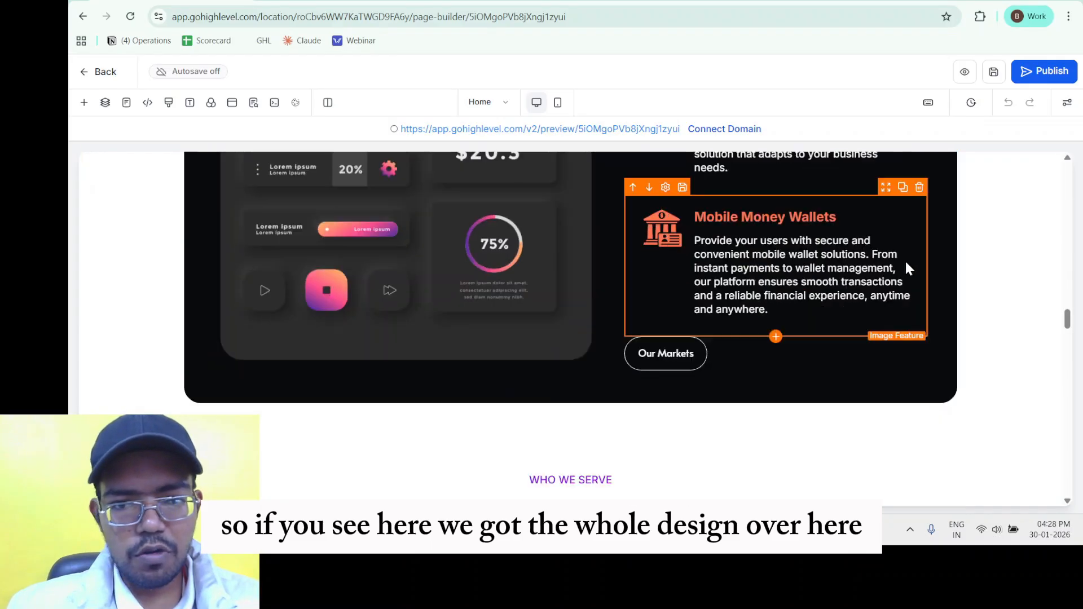
pyautogui.scroll(-15, 903, 266)
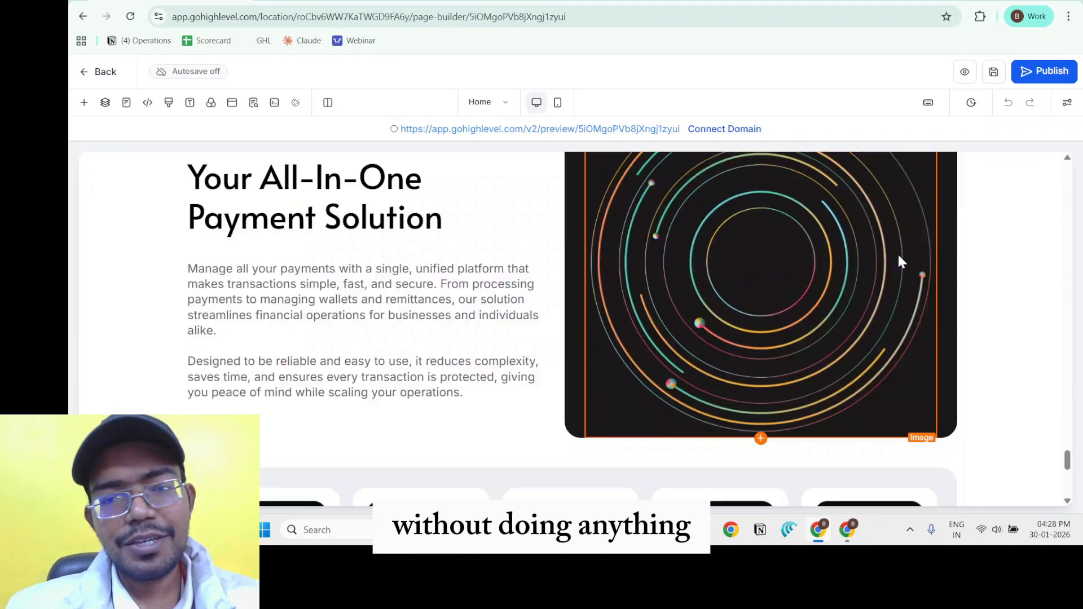
pyautogui.scroll(15, 897, 248)
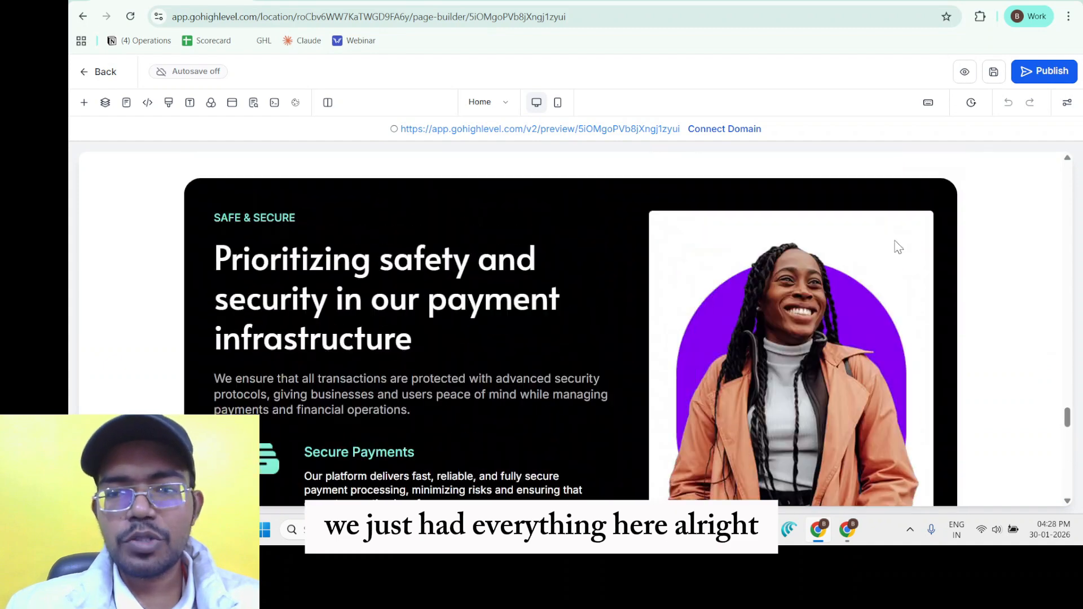
pyautogui.scroll(20, 898, 246)
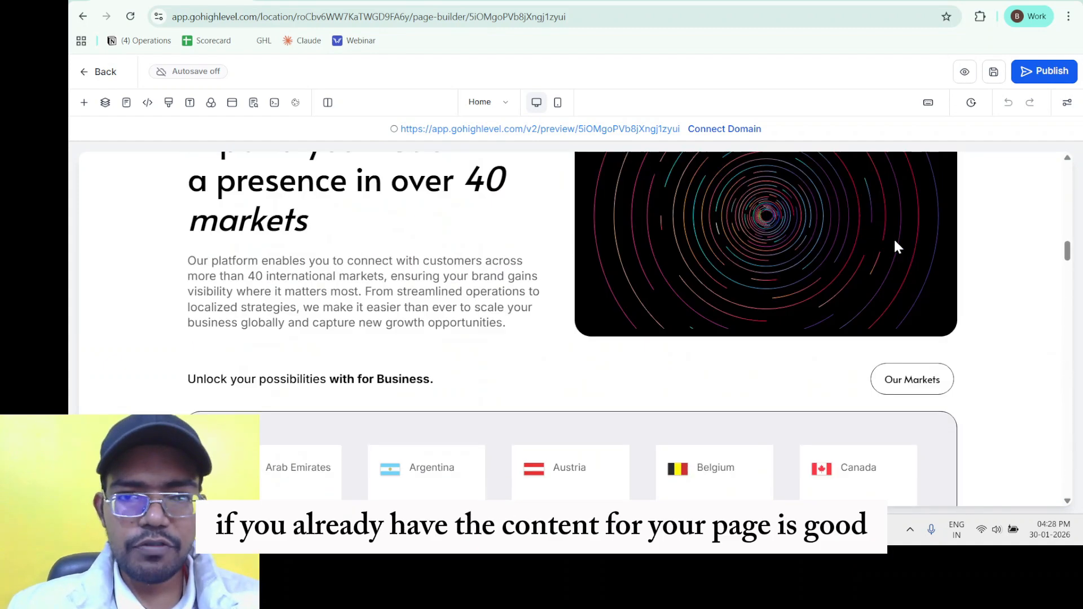
pyautogui.scroll(15, 898, 246)
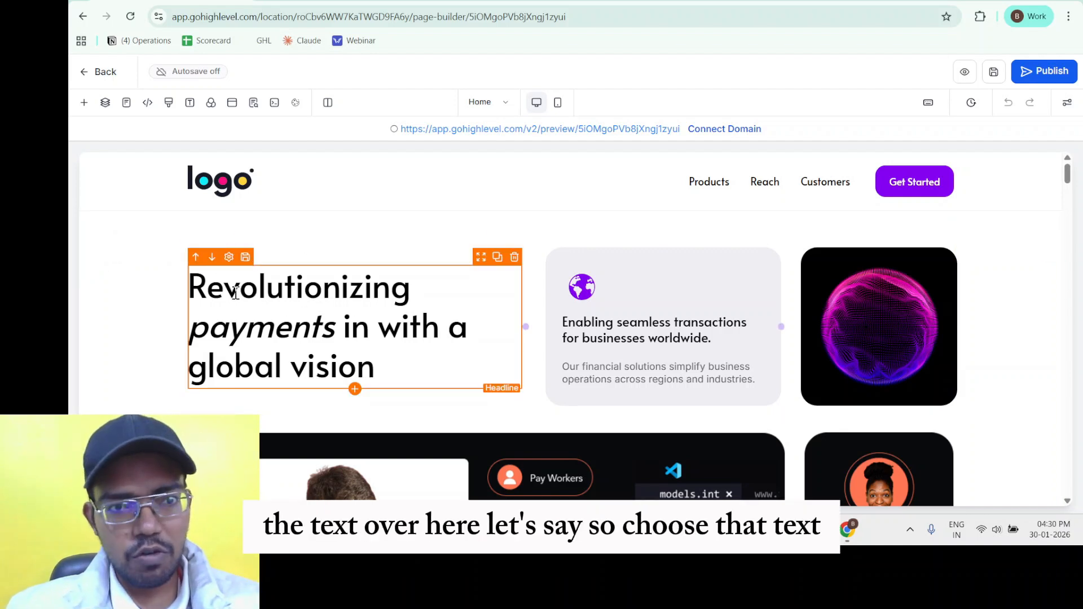
# Step: Insert the trial text "shfiuhf" after the word "payments" in the hero headline and delete it again
pyautogui.click(342, 307)
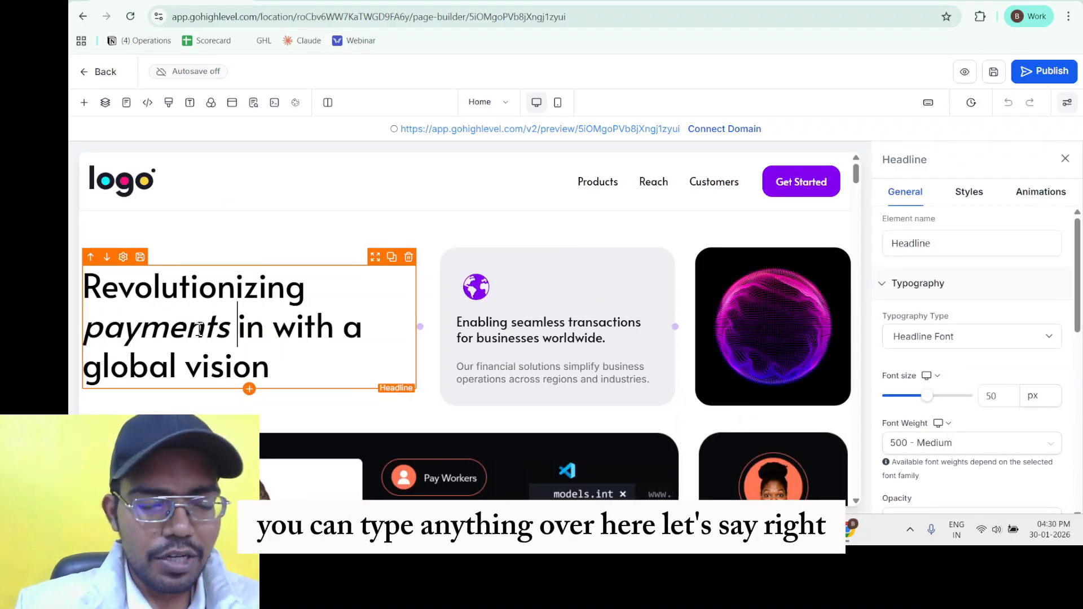
pyautogui.write('shfiuhf')
pyautogui.press('BackSpace')
pyautogui.press('BackSpace')
pyautogui.press('BackSpace')
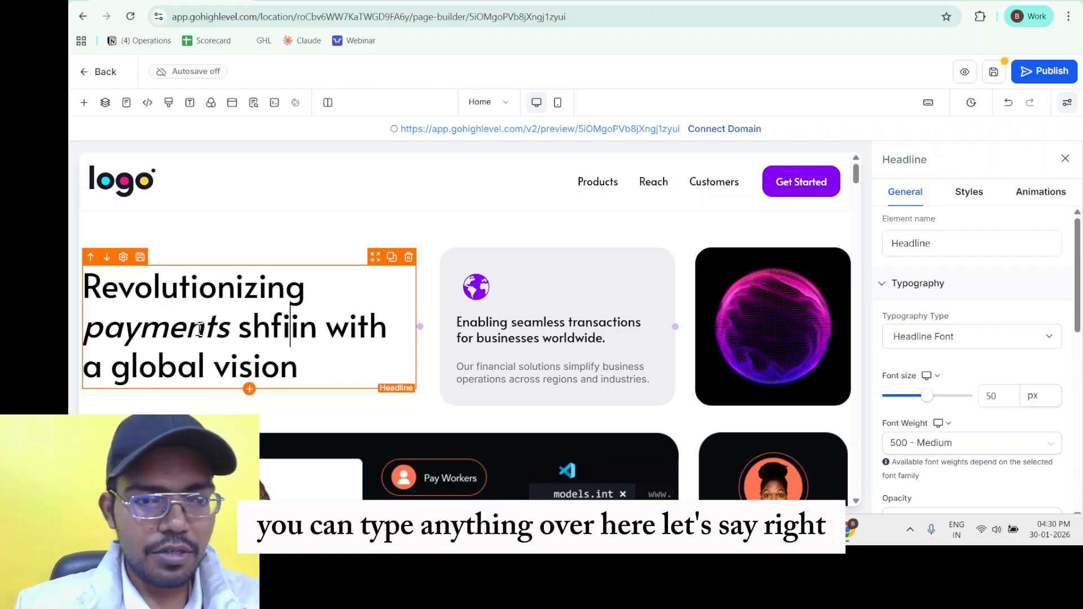
pyautogui.press('BackSpace')
pyautogui.press('BackSpace')
pyautogui.press('BackSpace')
pyautogui.press('BackSpace')
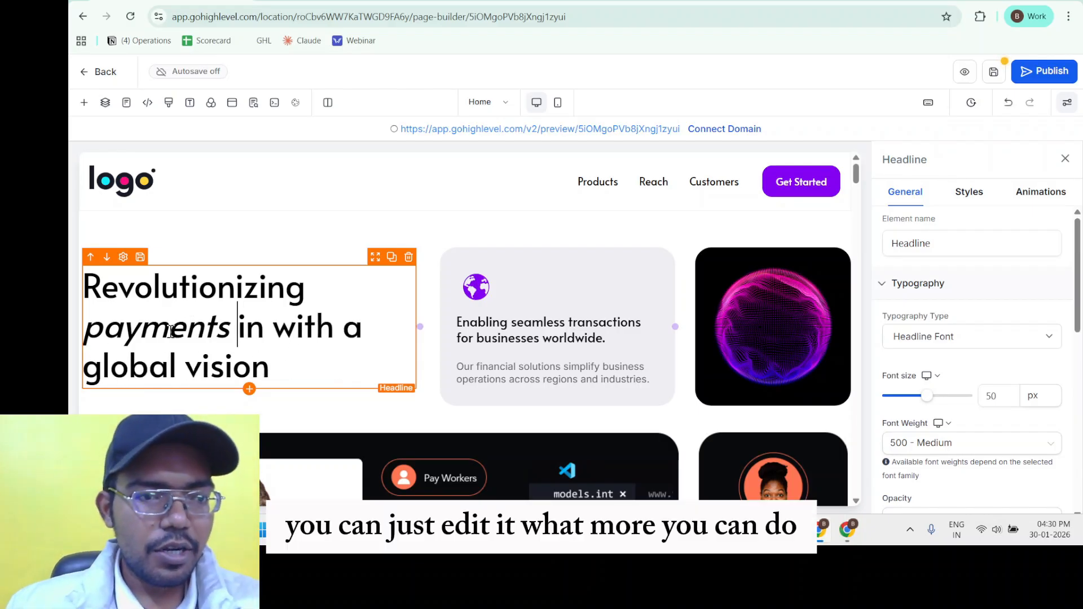
# Step: Select the whole hero headline text and examine its heading level, font and further text formatting options
pyautogui.moveTo(177, 293); pyautogui.dragTo(233, 367)
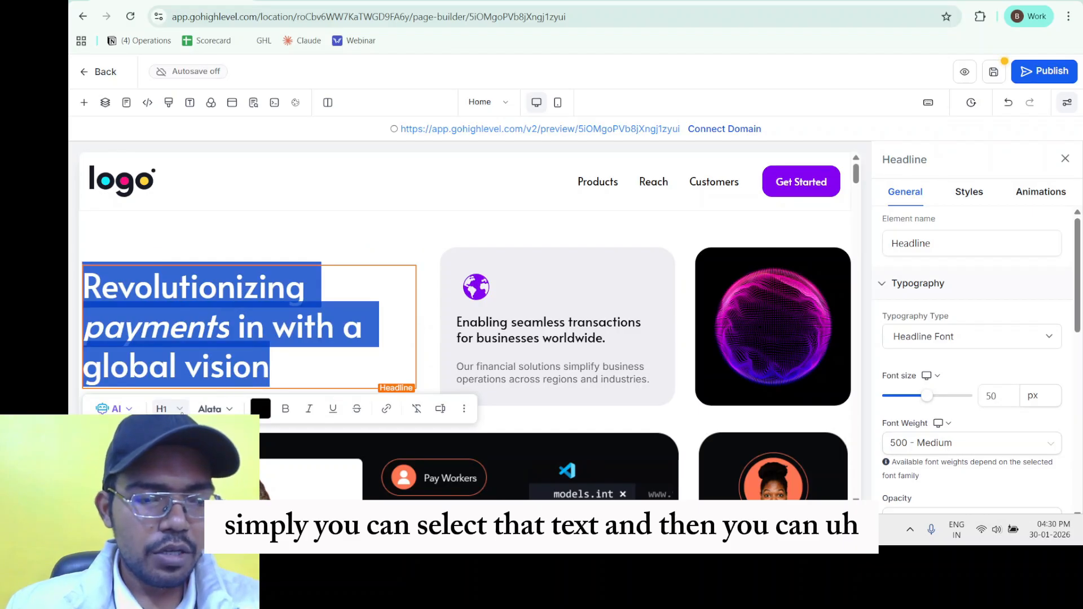
pyautogui.click(179, 408)
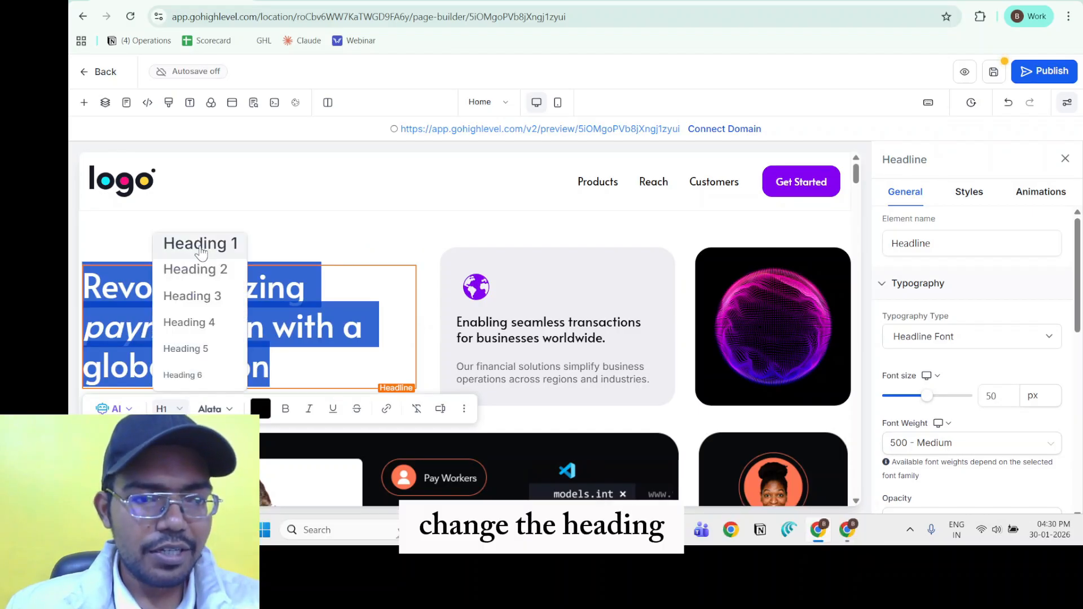
pyautogui.scroll(-2, 201, 358)
pyautogui.scroll(-2, 200, 359)
pyautogui.click(230, 241)
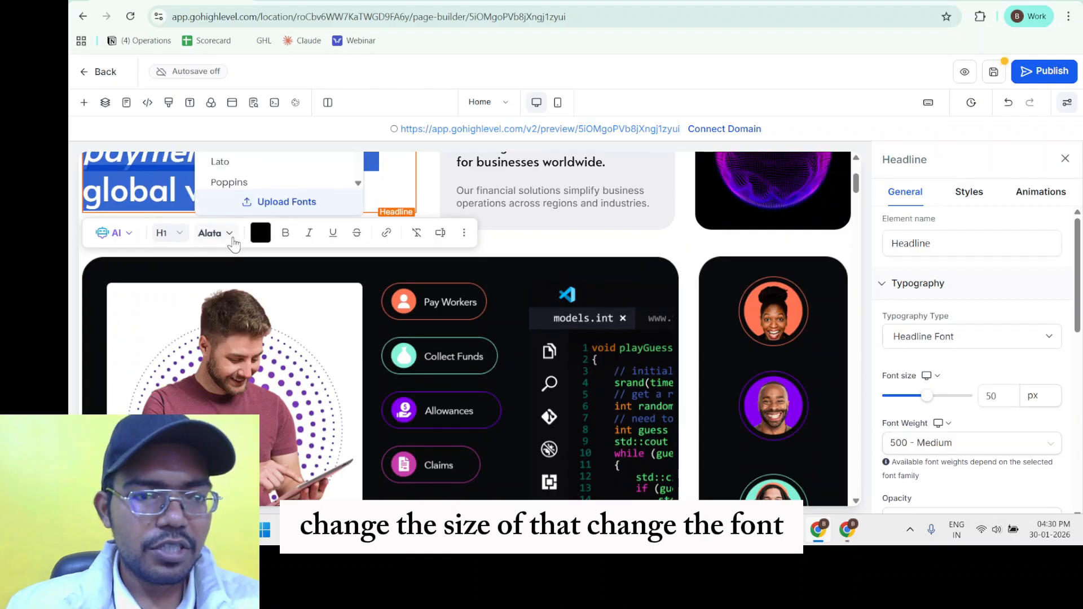
pyautogui.scroll(2, 248, 246)
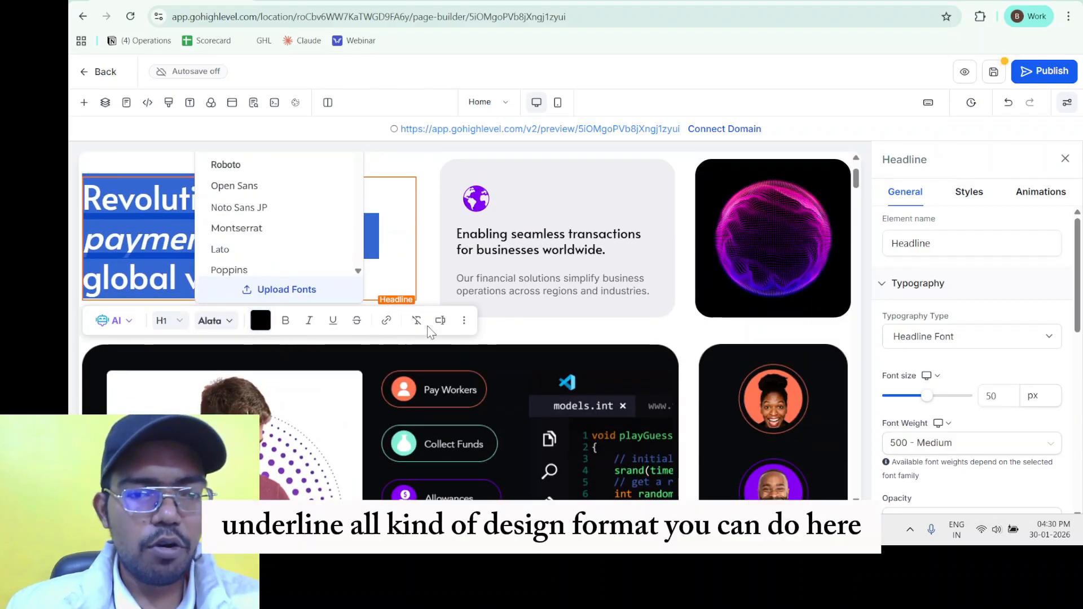
pyautogui.click(462, 329)
pyautogui.click(299, 282)
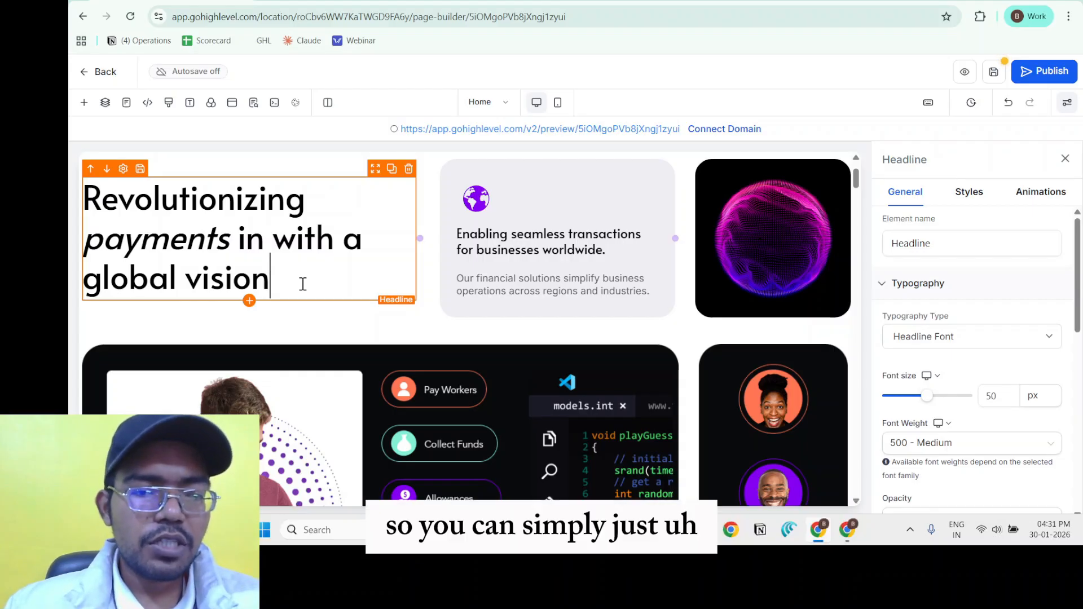
# Step: Examine the Contact custom values that can be inserted at the end of the hero headline
pyautogui.moveTo(284, 281); pyautogui.dragTo(270, 281)
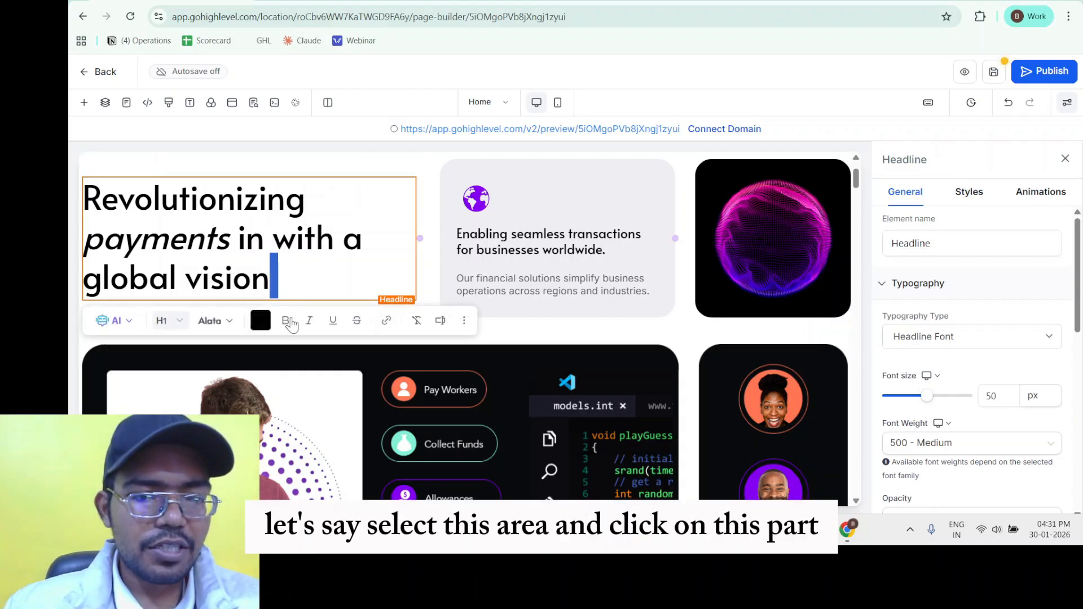
pyautogui.click(440, 322)
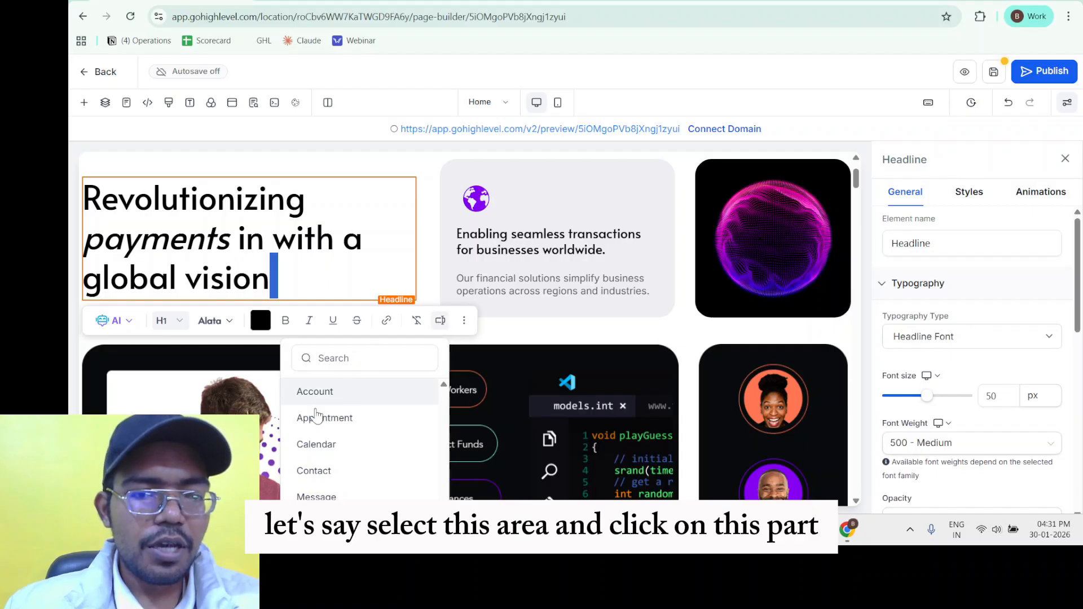
pyautogui.scroll(-5, 330, 424)
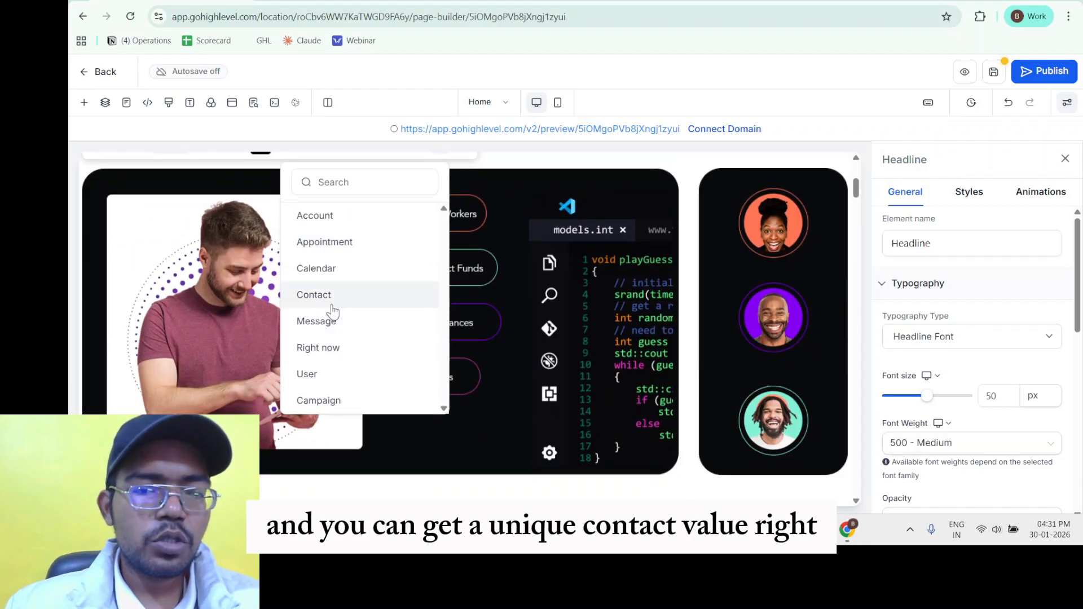
pyautogui.scroll(2, 333, 311)
pyautogui.click(332, 299)
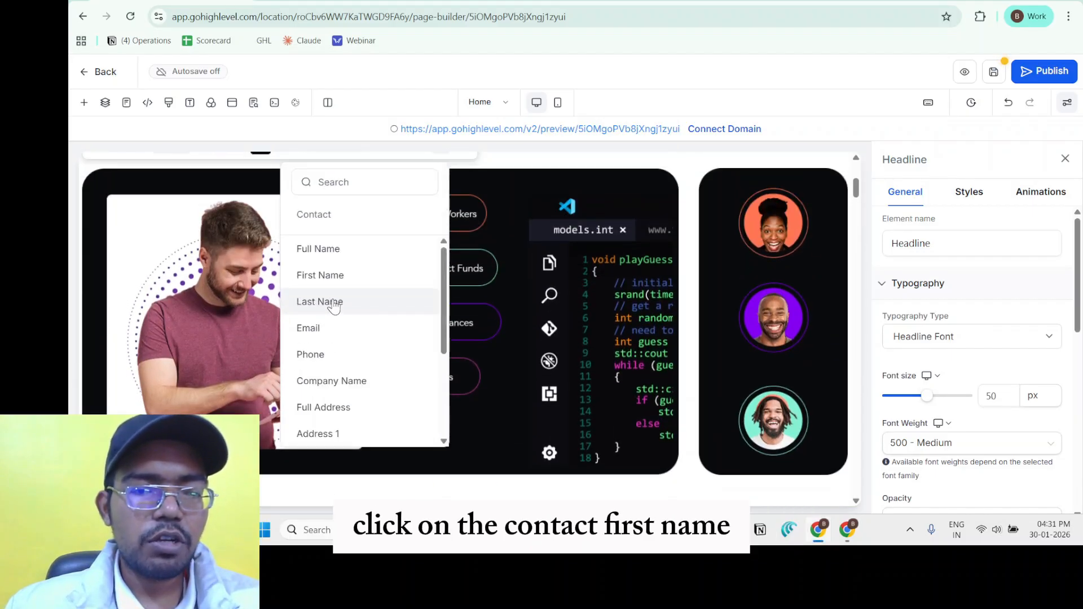
pyautogui.scroll(3, 320, 357)
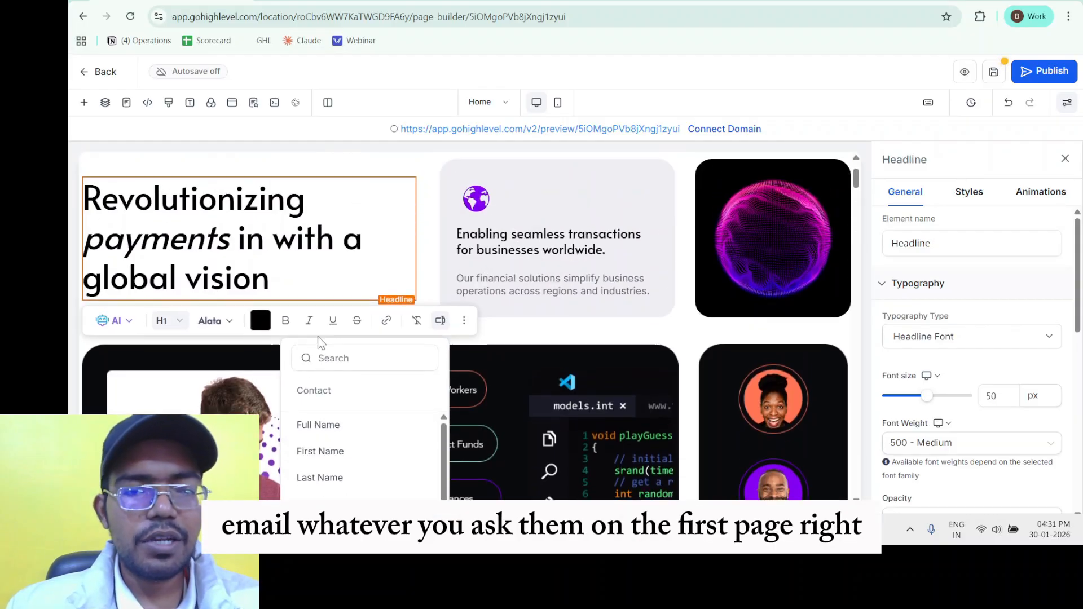
pyautogui.click(312, 255)
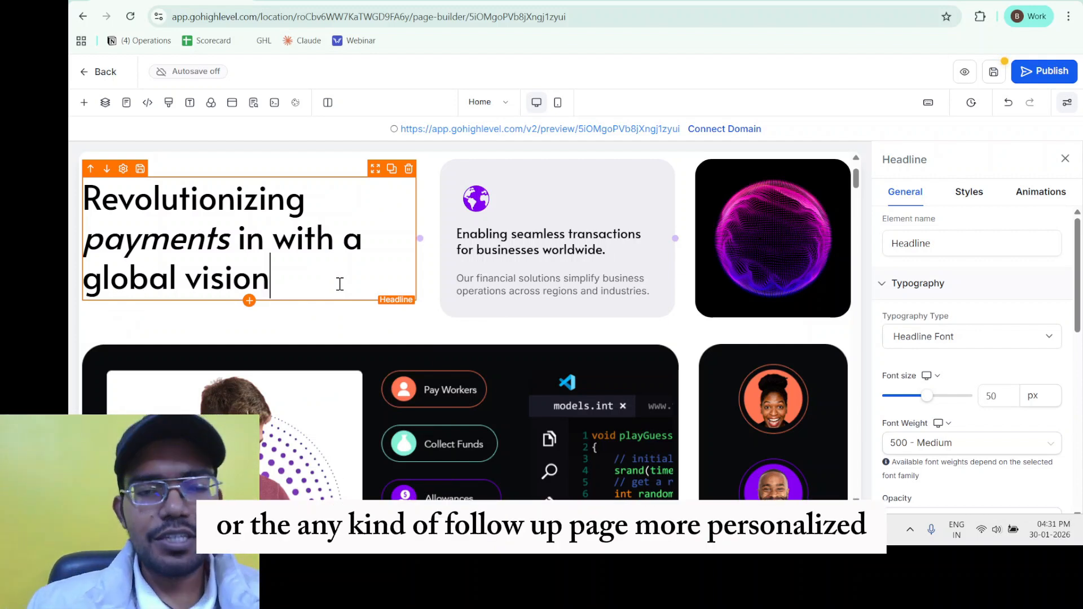
pyautogui.scroll(2, 338, 282)
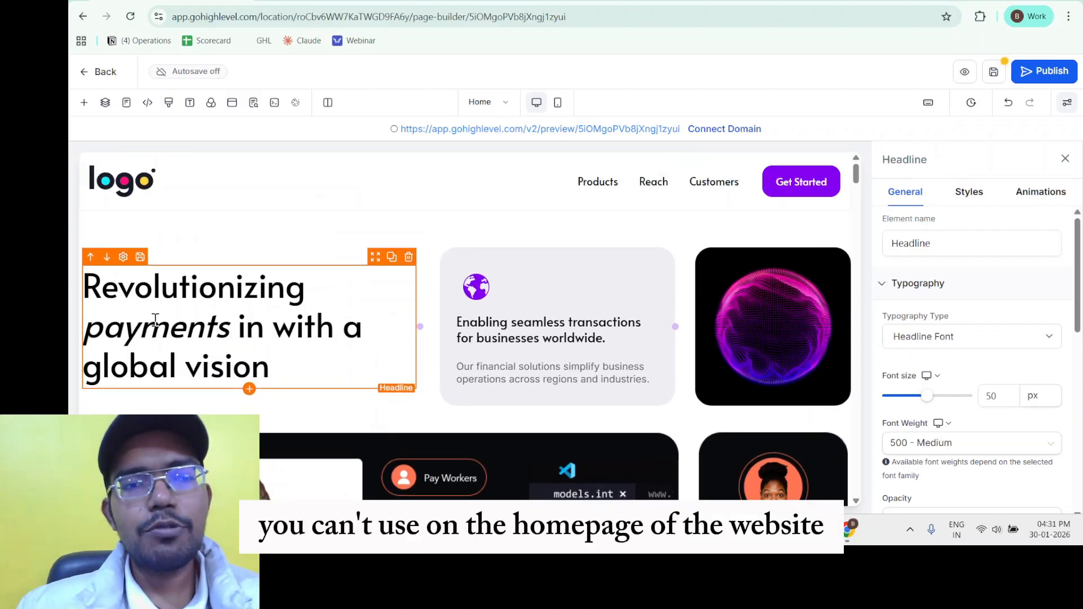
pyautogui.moveTo(156, 319); pyautogui.dragTo(300, 358)
pyautogui.click(299, 358)
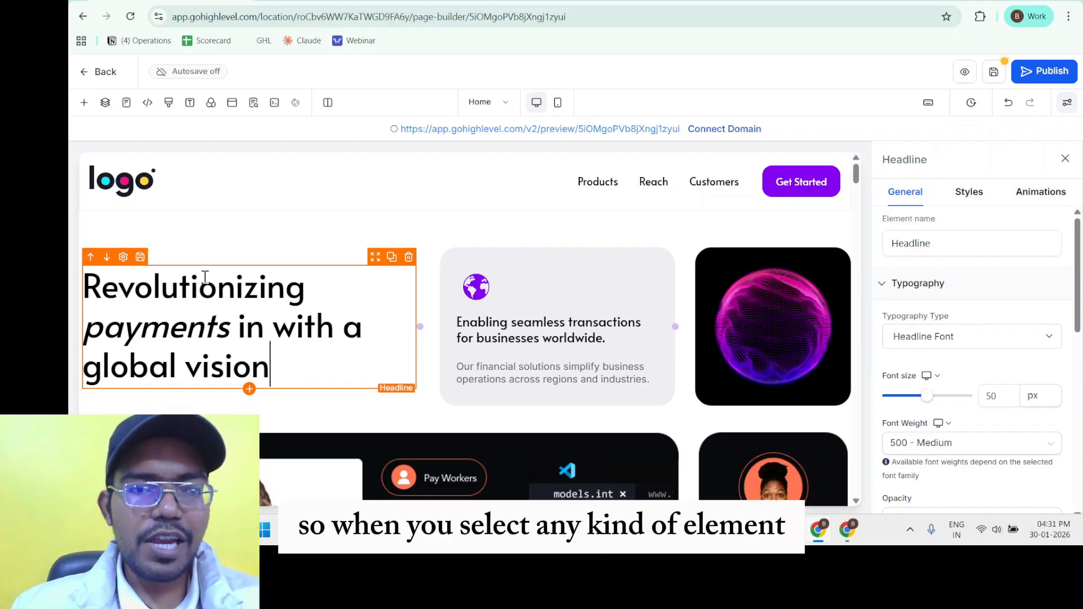
pyautogui.click(263, 236)
pyautogui.click(234, 289)
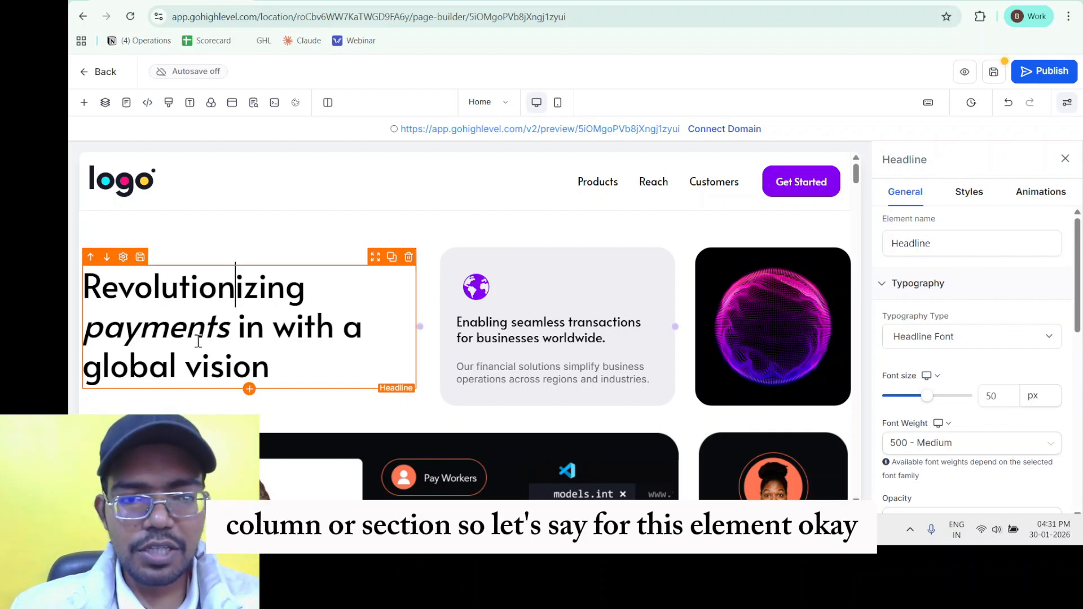
# Step: Review the hero headline's element name and the available typography types in its general settings
pyautogui.moveTo(942, 246); pyautogui.dragTo(890, 245)
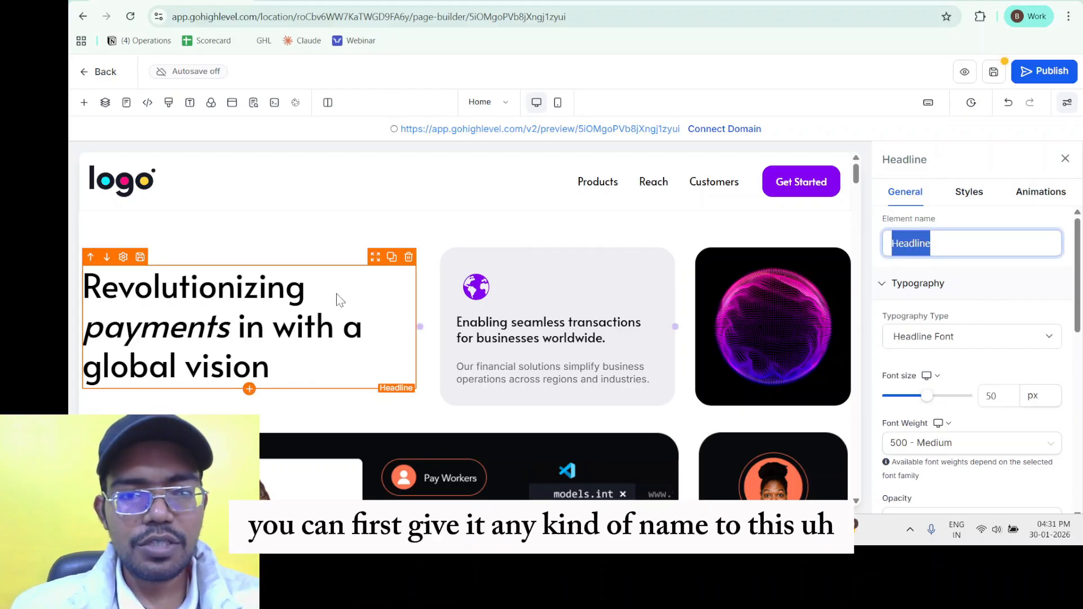
pyautogui.click(951, 283)
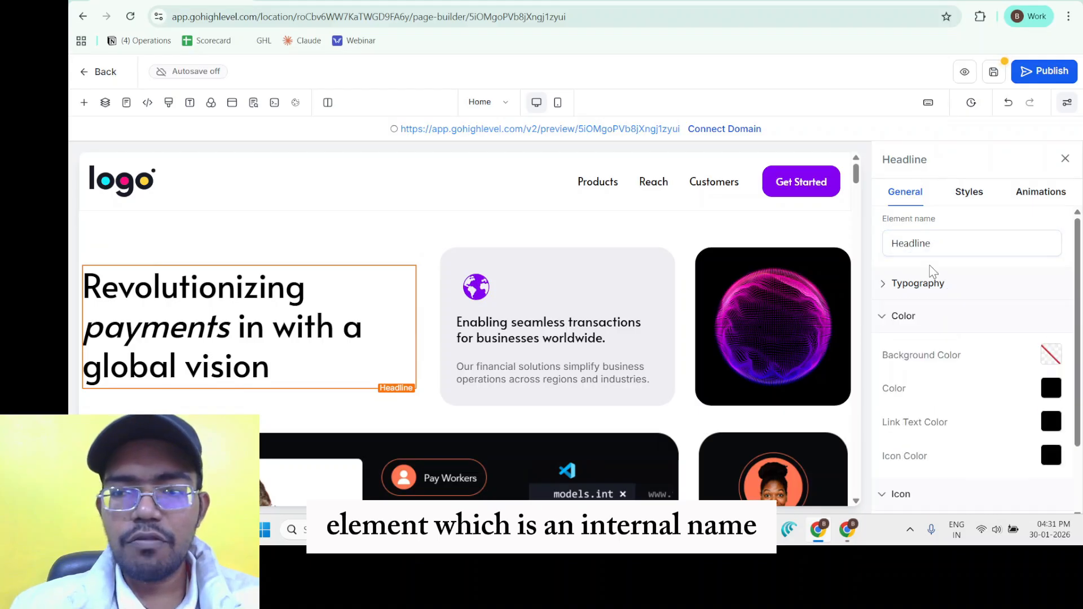
pyautogui.click(914, 289)
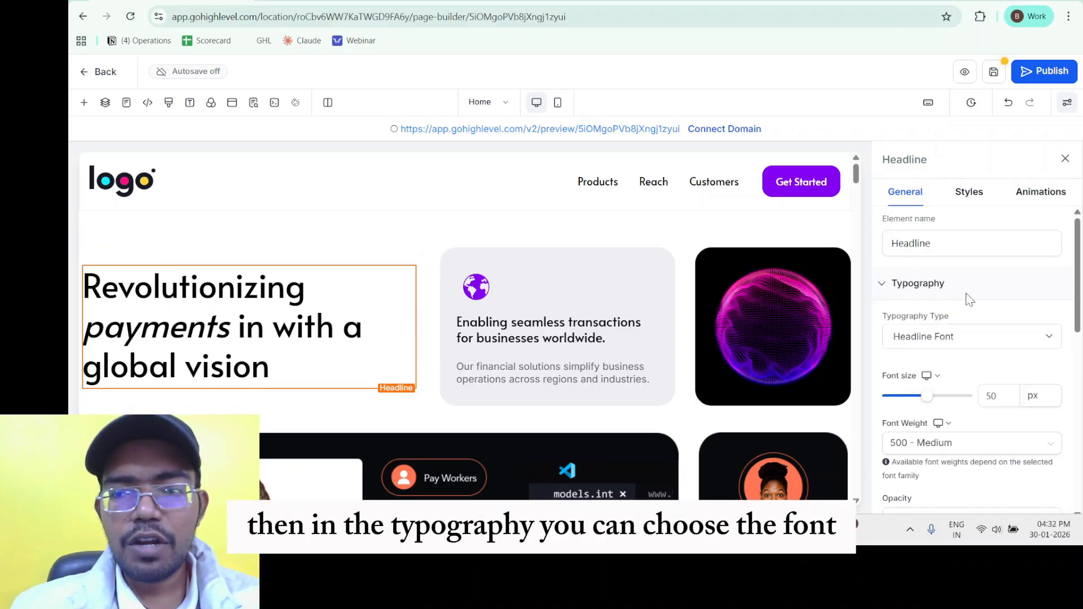
pyautogui.scroll(-2, 967, 293)
pyautogui.click(964, 255)
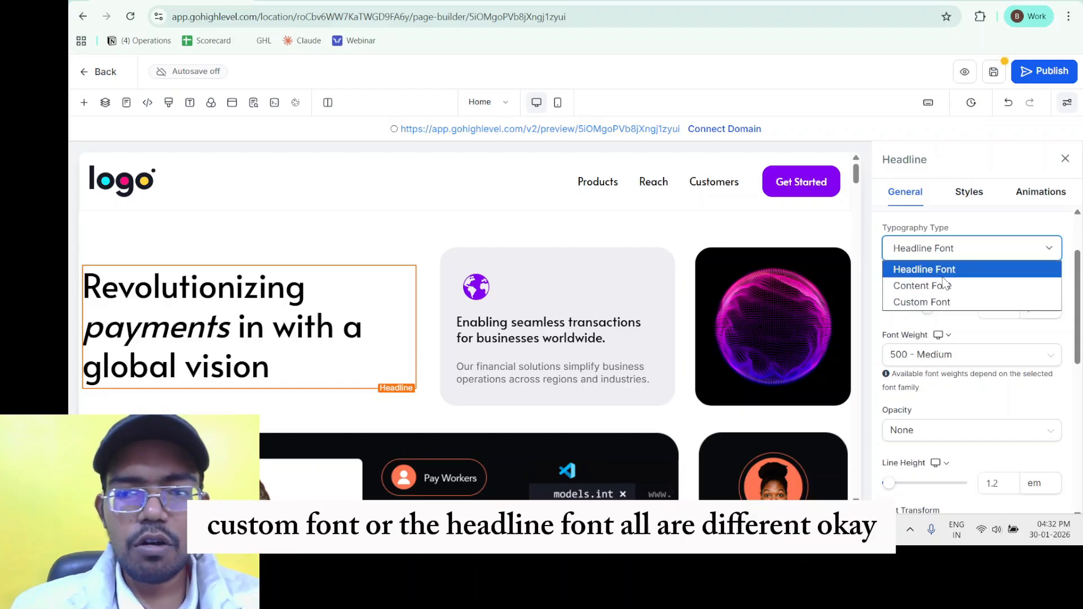
pyautogui.click(953, 258)
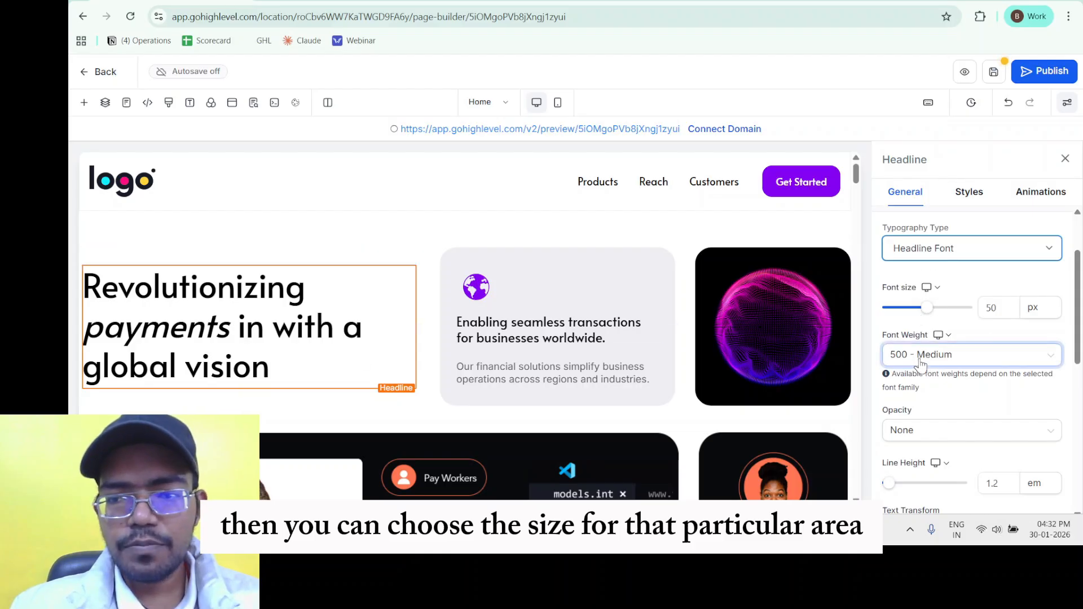
# Step: Review the font weight, opacity and text transform choices available for the hero headline
pyautogui.click(909, 361)
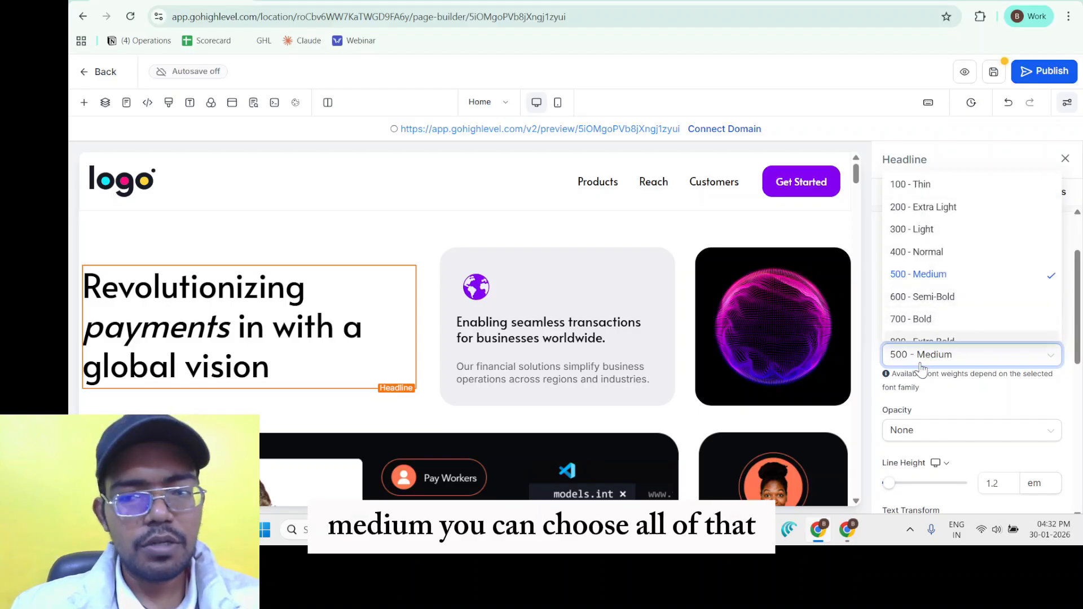
pyautogui.click(936, 399)
pyautogui.scroll(-3, 937, 400)
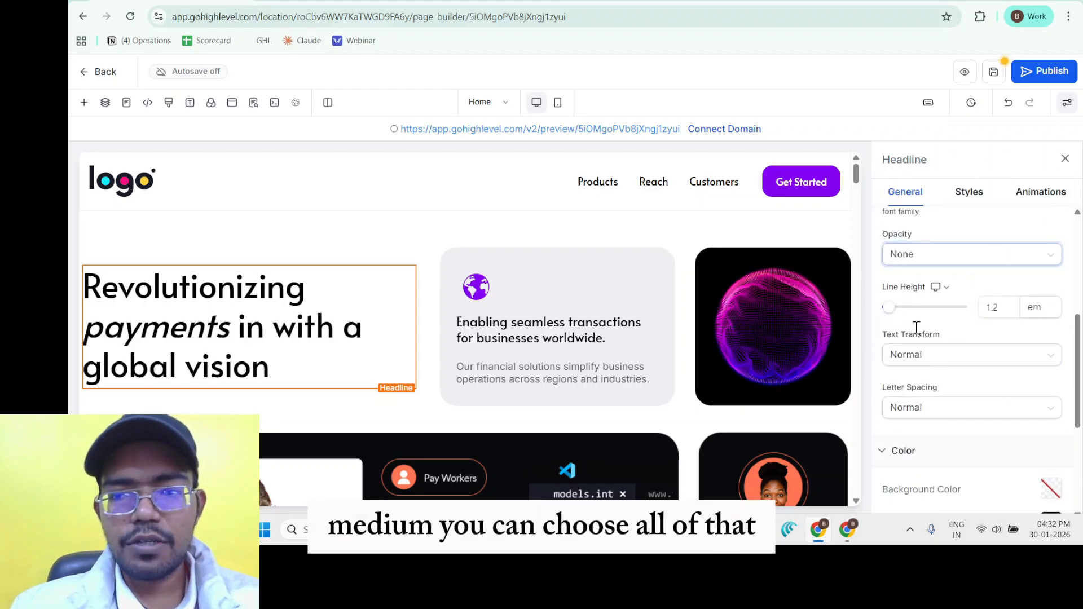
pyautogui.click(921, 256)
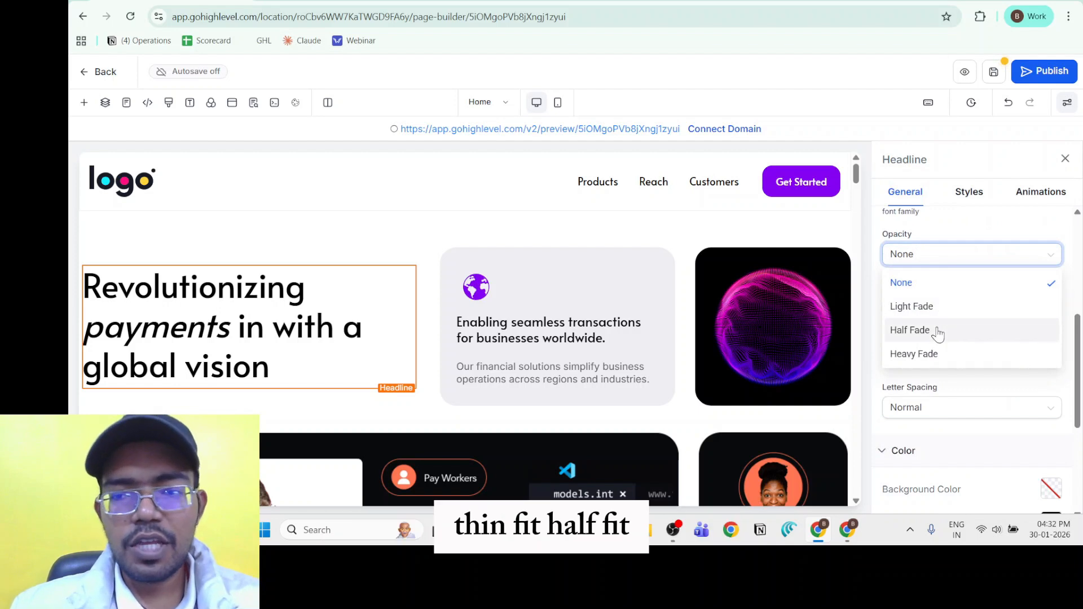
pyautogui.click(945, 249)
pyautogui.scroll(-2, 907, 338)
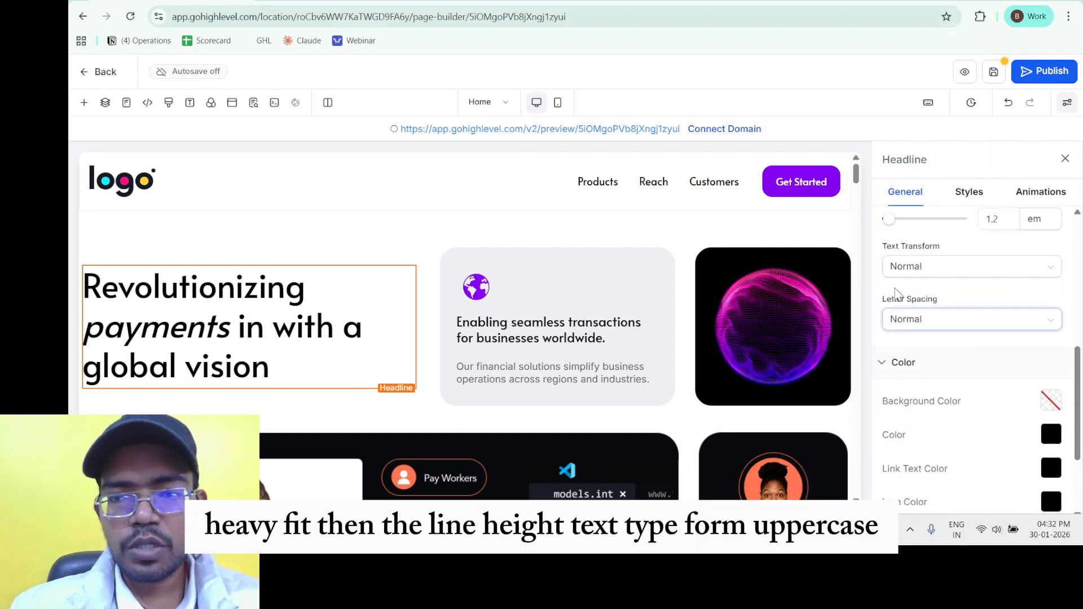
pyautogui.scroll(2, 898, 310)
pyautogui.scroll(-2, 902, 322)
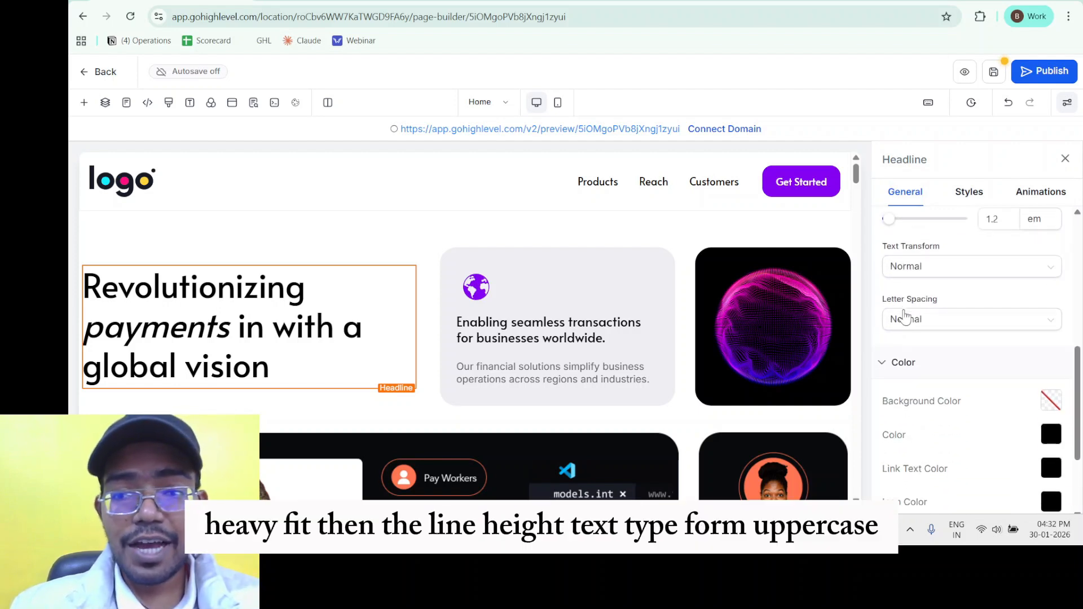
pyautogui.click(938, 270)
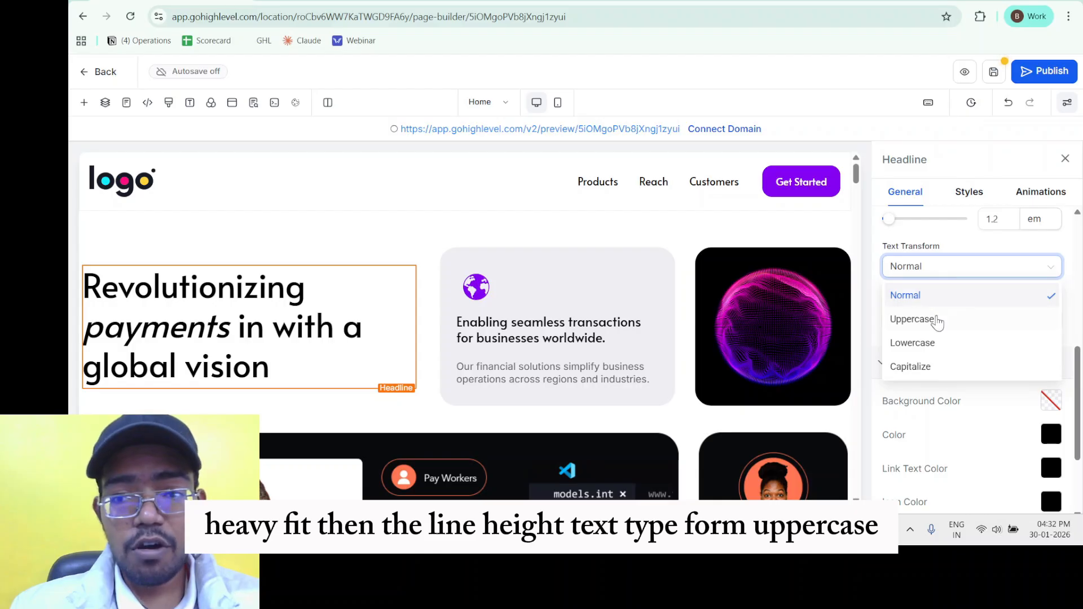
pyautogui.click(938, 267)
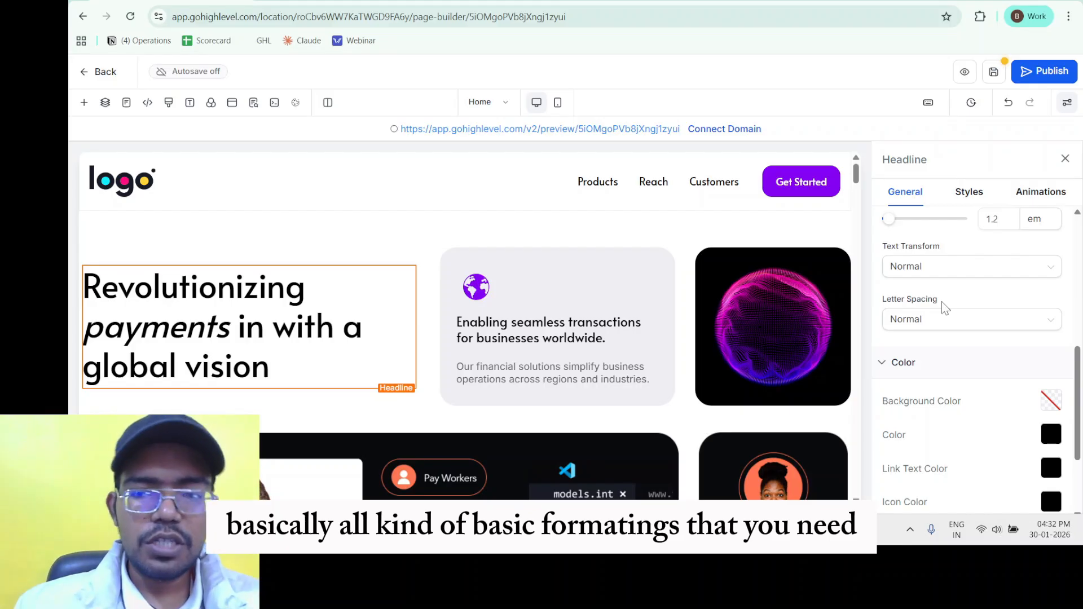
# Step: Set the hero headline's link text color to the default Red (#e93d3d)
pyautogui.scroll(-2, 940, 352)
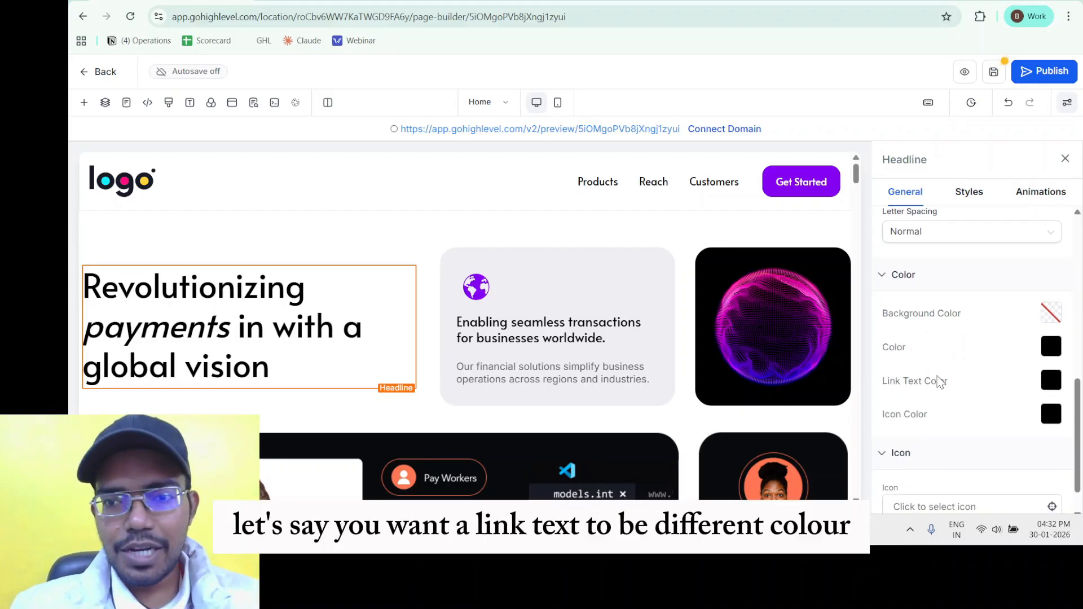
pyautogui.click(1050, 380)
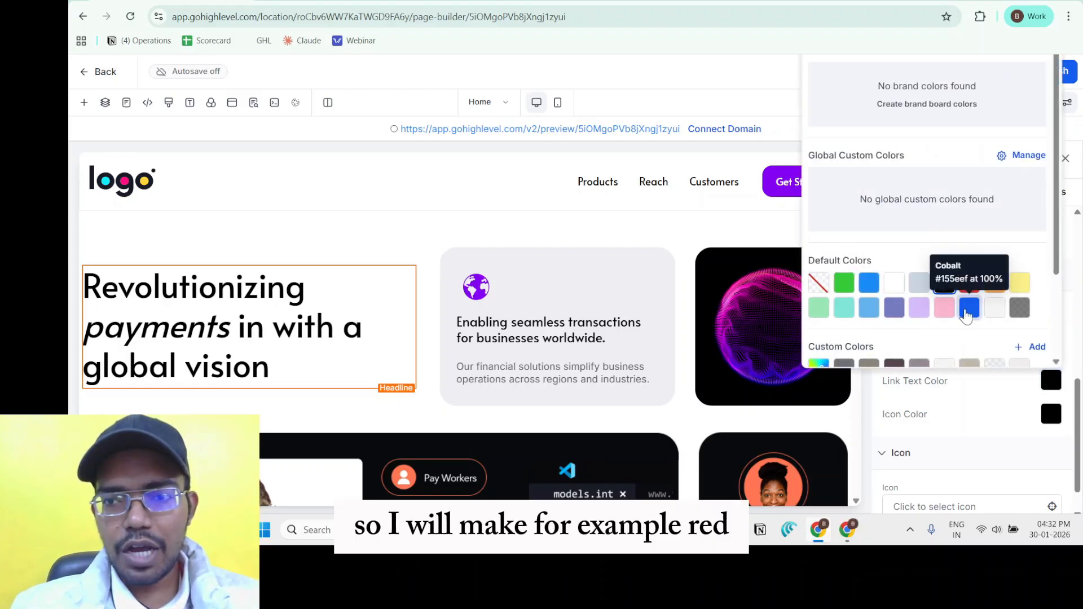
pyautogui.click(969, 283)
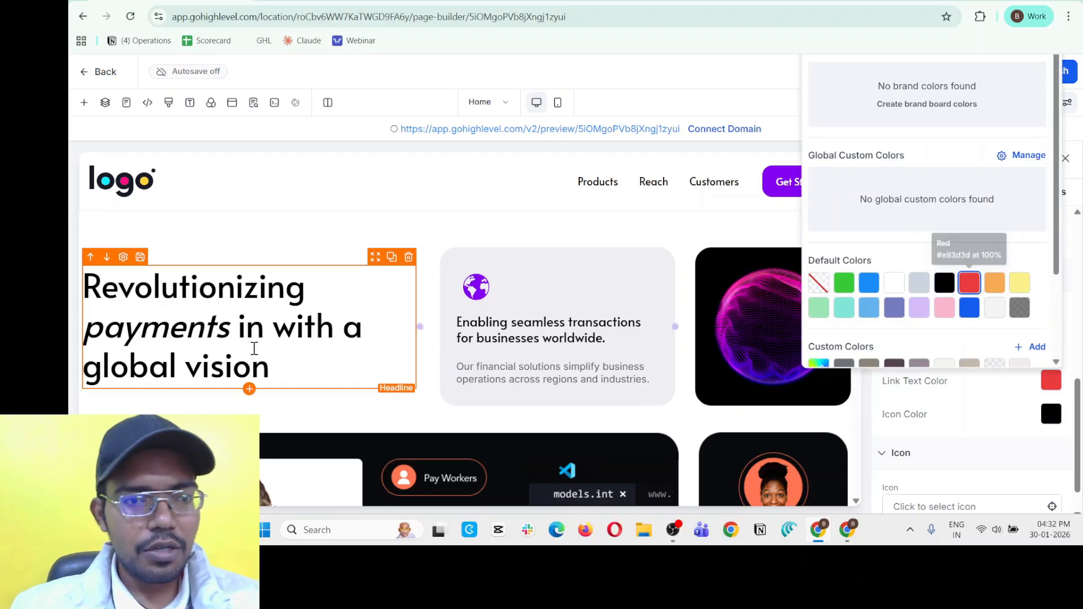
# Step: Link the word "vision" in the hero headline to vision.com, keeping the link opening in the current window
pyautogui.click(237, 369)
pyautogui.doubleClick(218, 368)
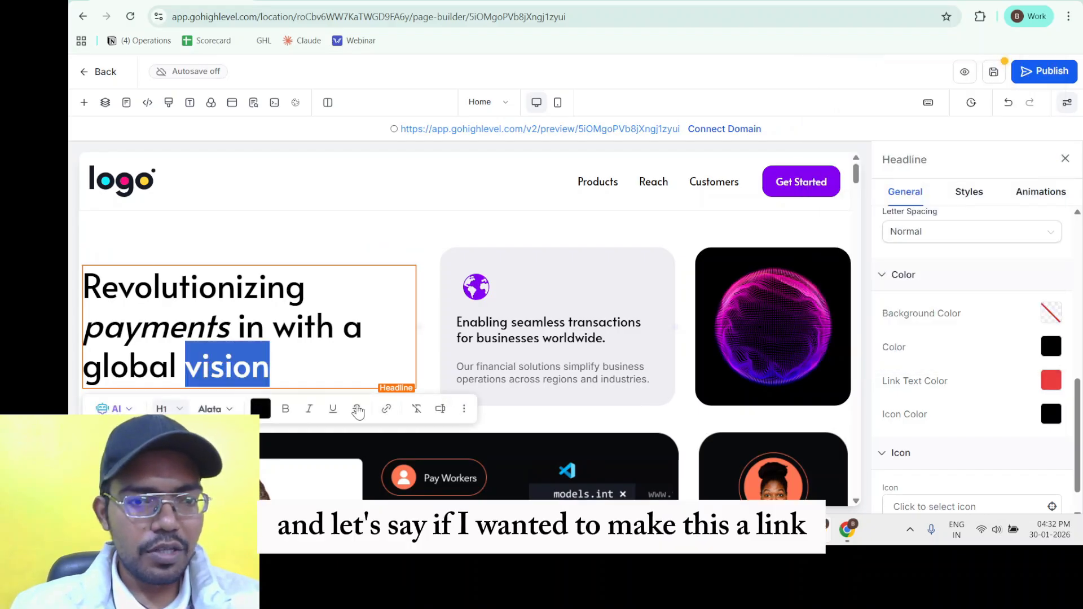
pyautogui.click(386, 409)
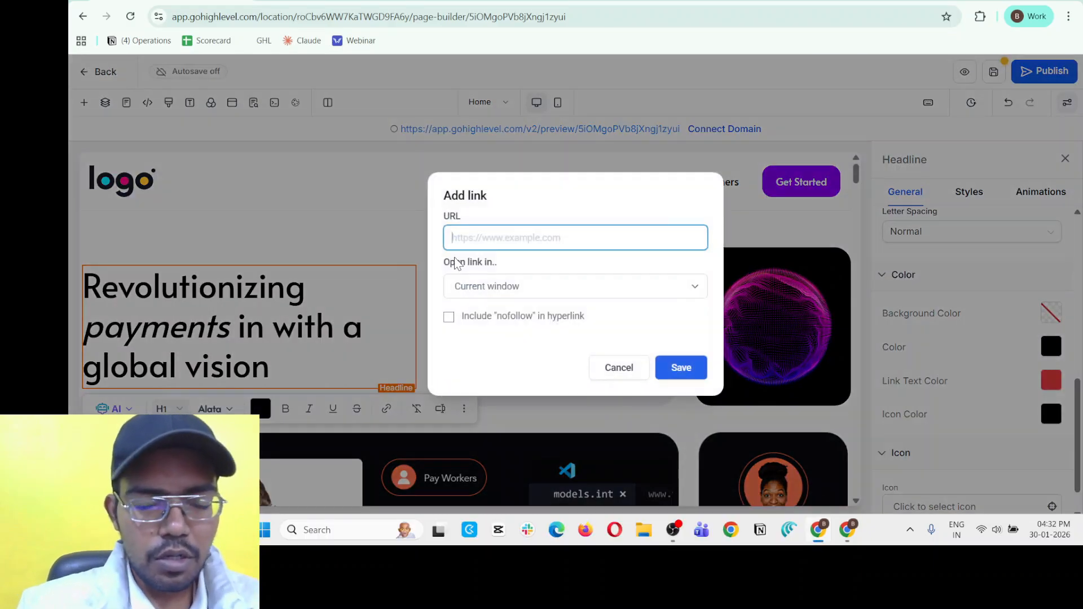
pyautogui.write('vision.com')
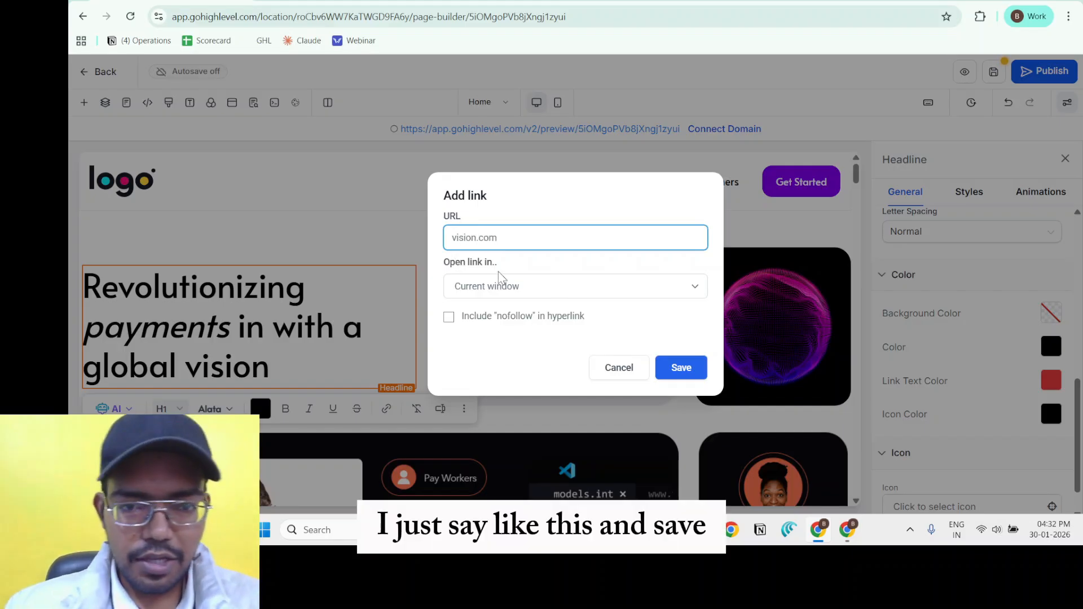
pyautogui.click(694, 369)
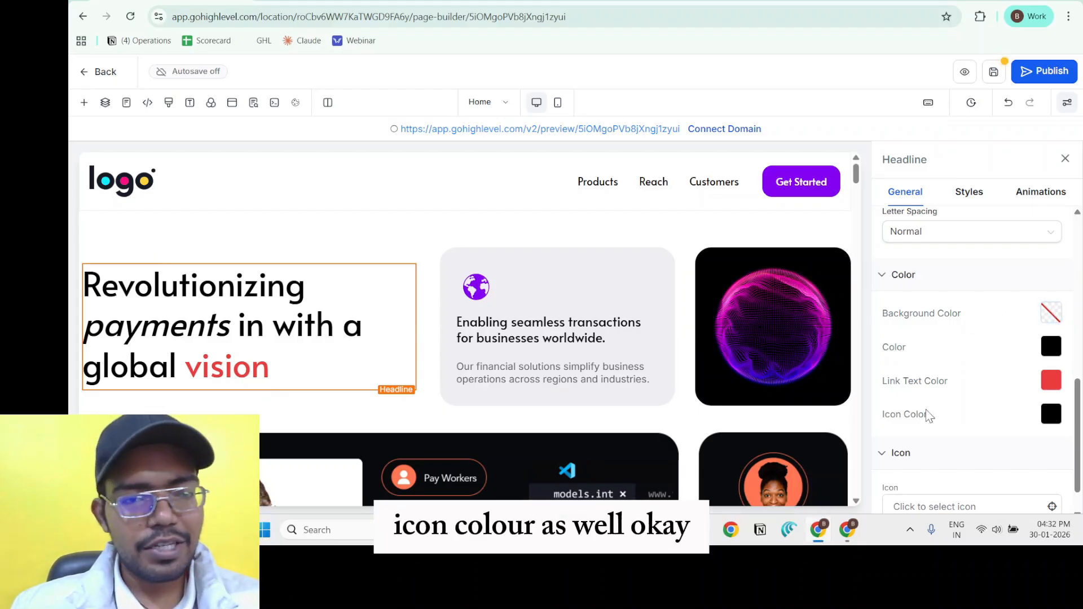
# Step: Review the hero headline's style settings for border, alignment, shadow, margin and padding, container size and visibility
pyautogui.scroll(-1, 959, 411)
pyautogui.scroll(4, 948, 429)
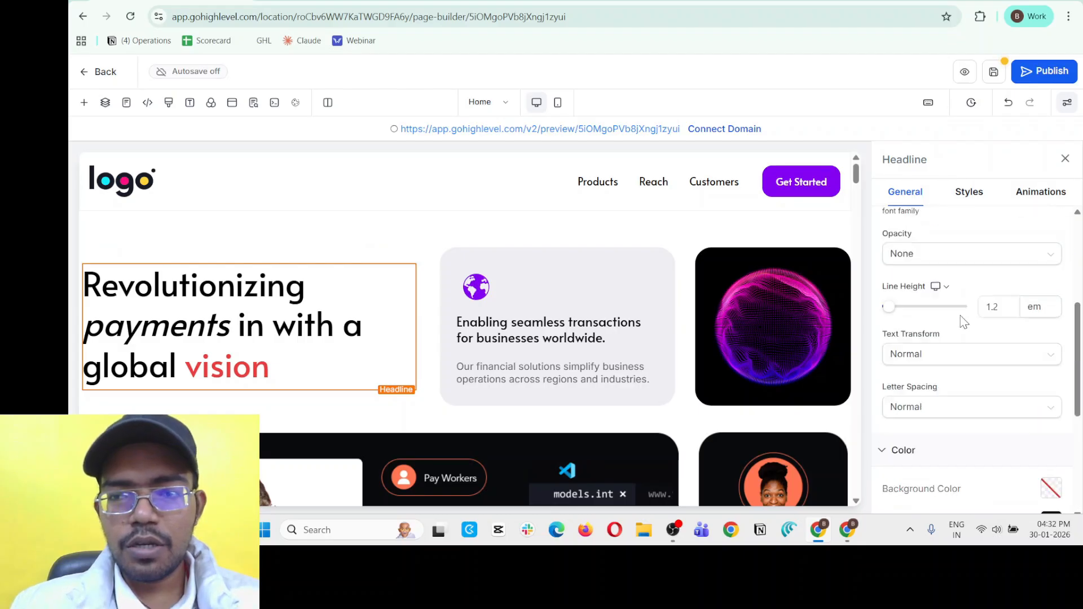
pyautogui.click(969, 191)
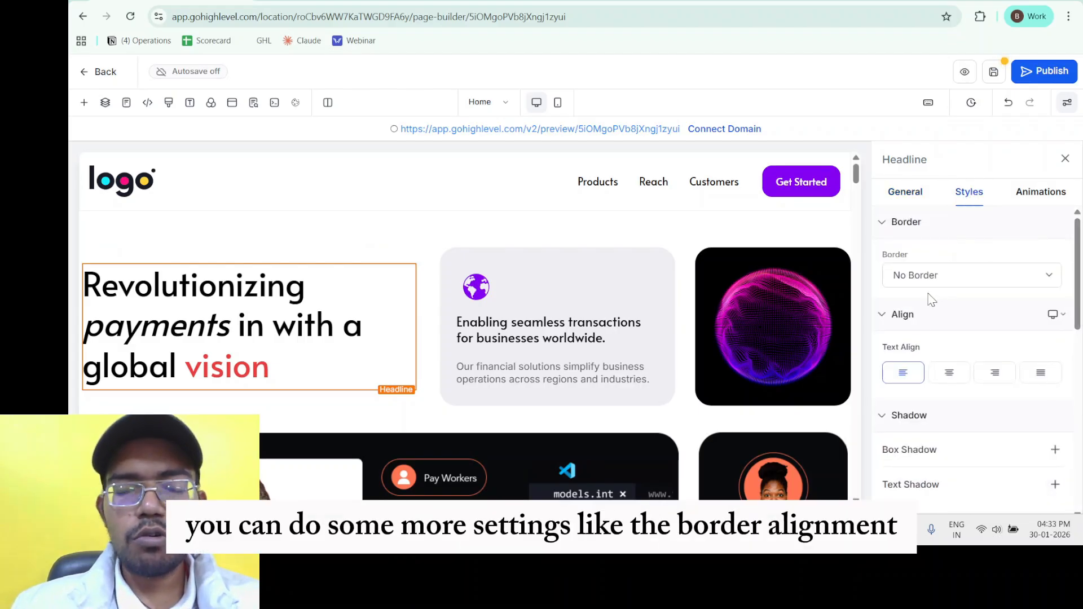
pyautogui.scroll(-2, 931, 336)
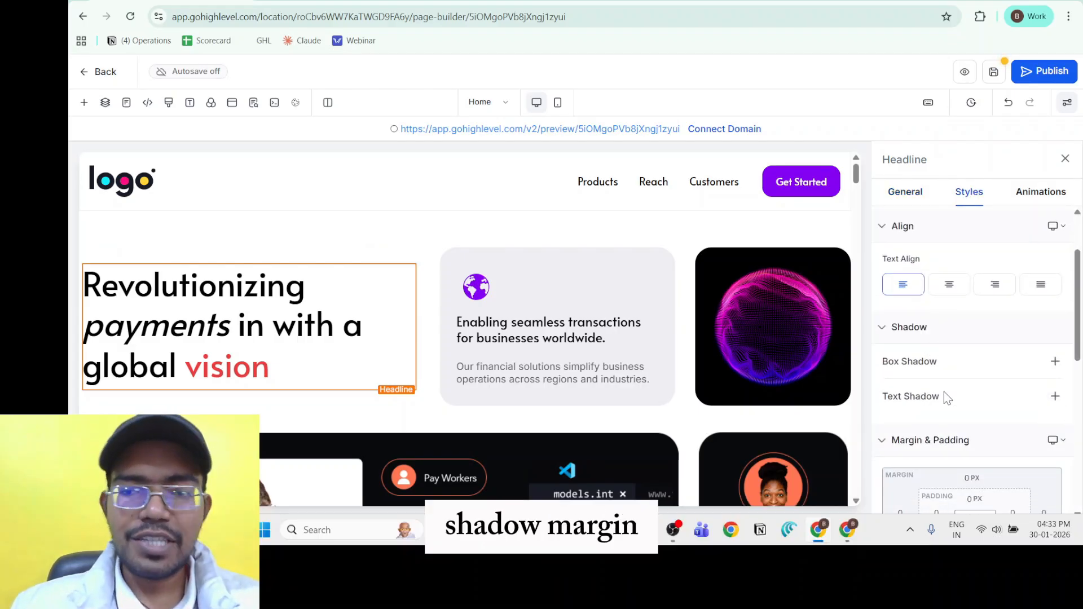
pyautogui.scroll(-2, 943, 395)
pyautogui.scroll(-5, 950, 339)
pyautogui.scroll(2, 963, 324)
pyautogui.scroll(-2, 938, 281)
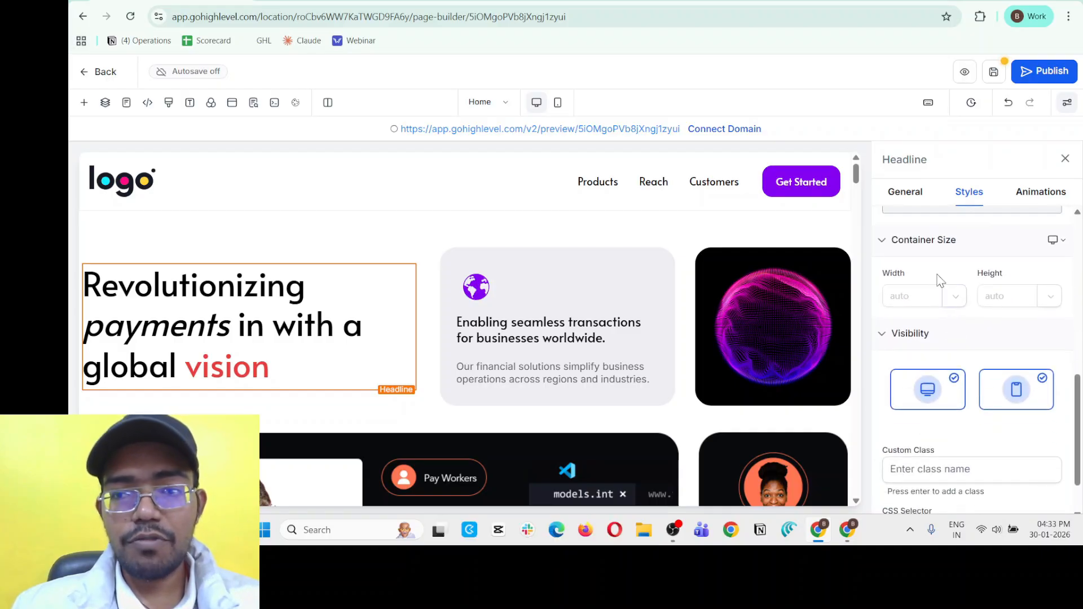
pyautogui.scroll(2, 957, 348)
pyautogui.scroll(-3, 1025, 372)
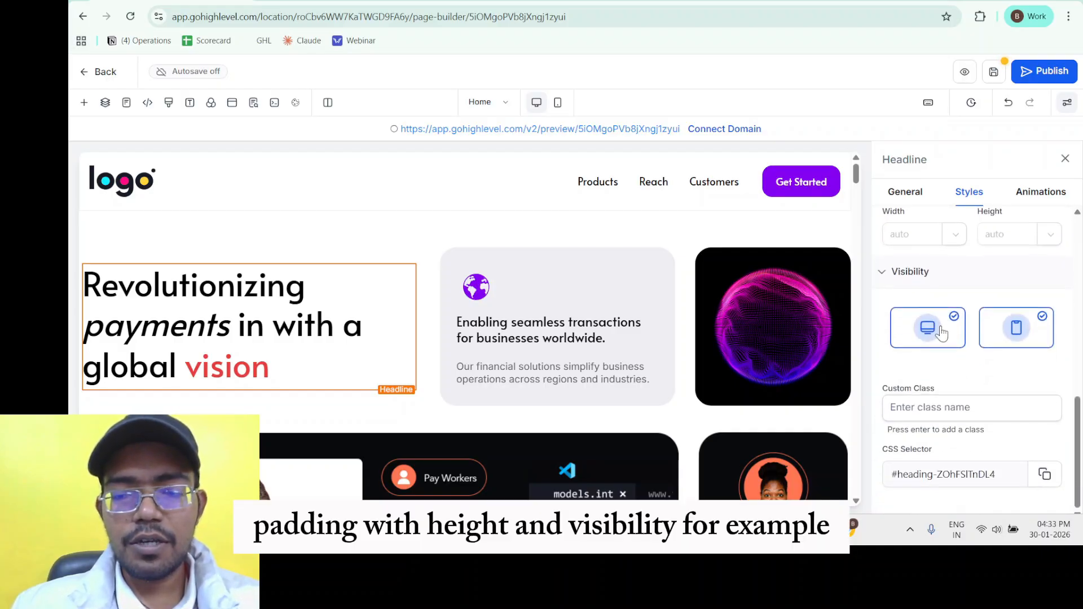
# Step: Hide the hero headline on mobile to check the mobile layout, and restore its mobile visibility before returning to desktop mode
pyautogui.click(1015, 332)
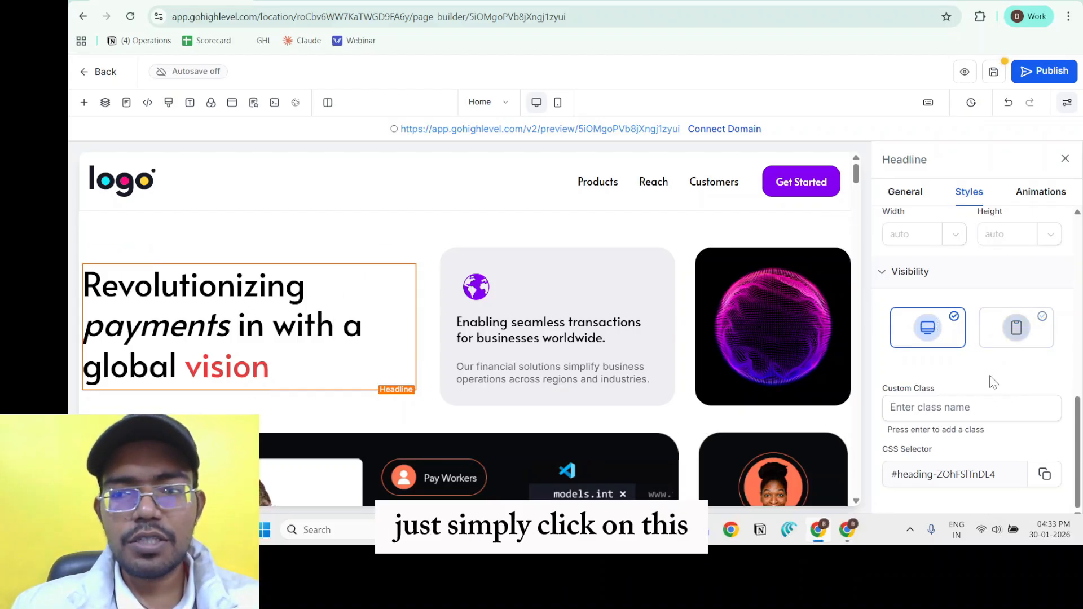
pyautogui.click(558, 110)
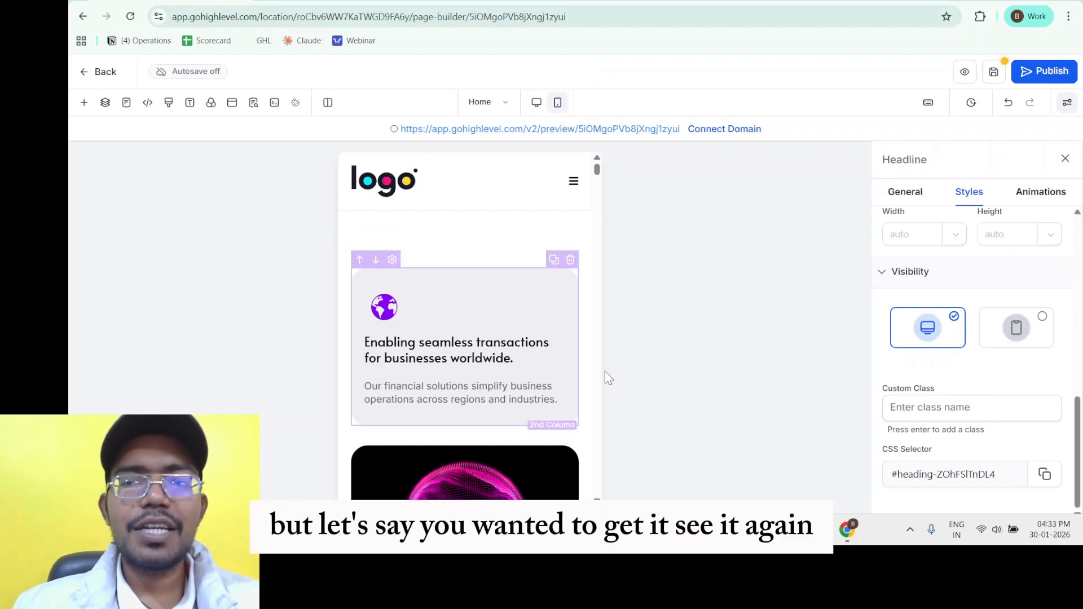
pyautogui.click(1029, 332)
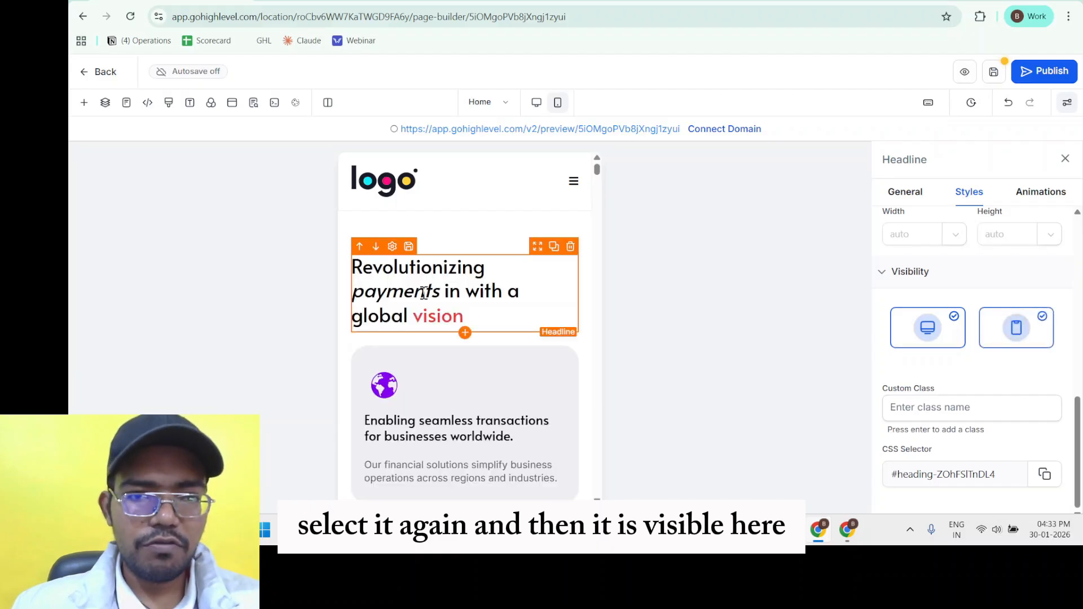
pyautogui.click(536, 103)
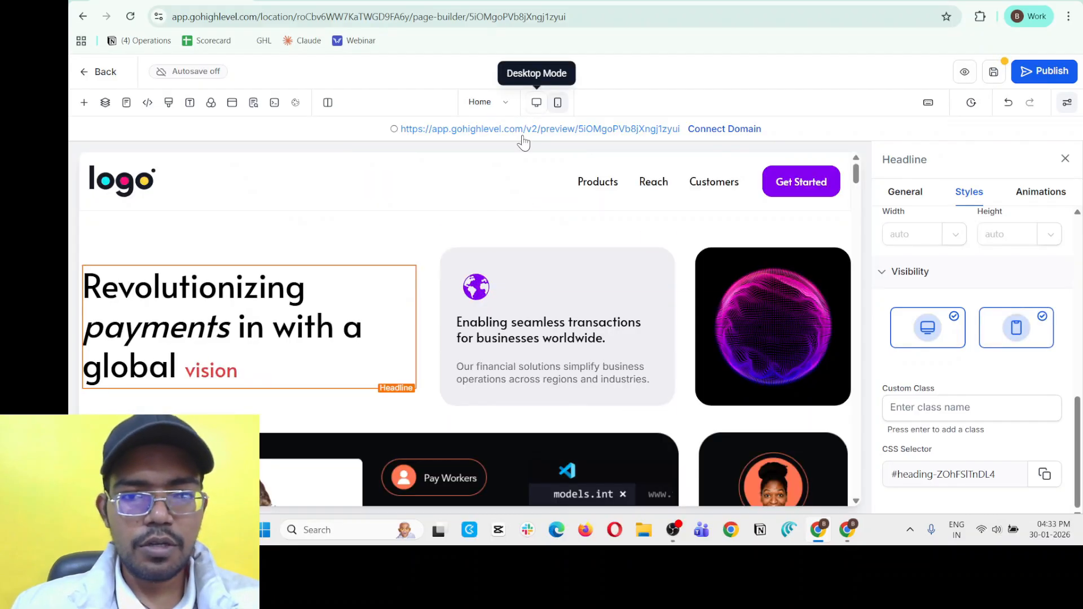
# Step: Examine the entrance animations available for the hero headline, from the fade and slide effects to the infinite loop ones
pyautogui.scroll(-2, 401, 372)
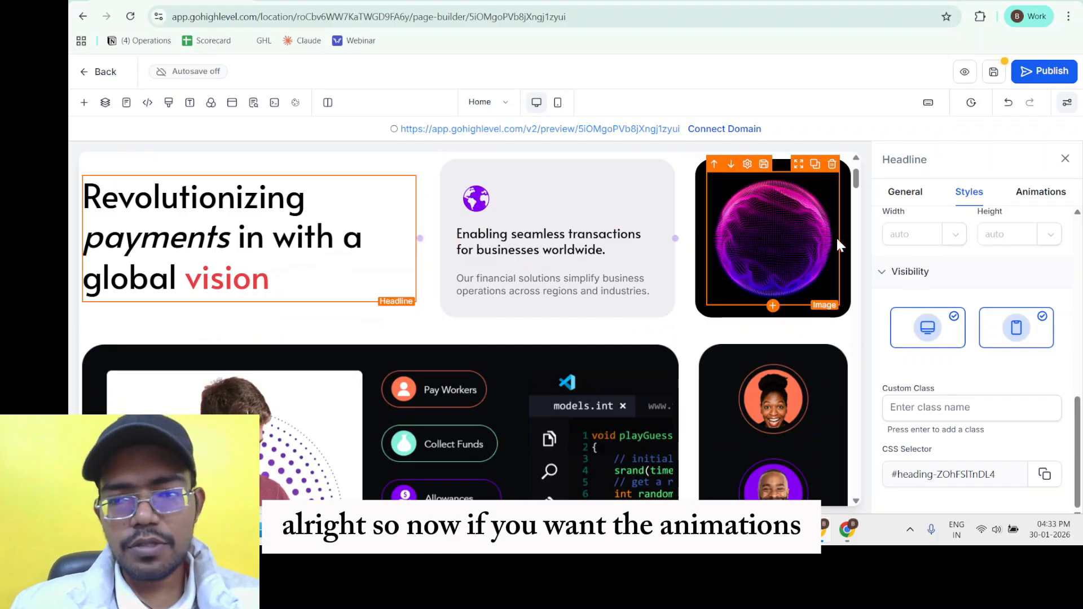
pyautogui.click(1039, 195)
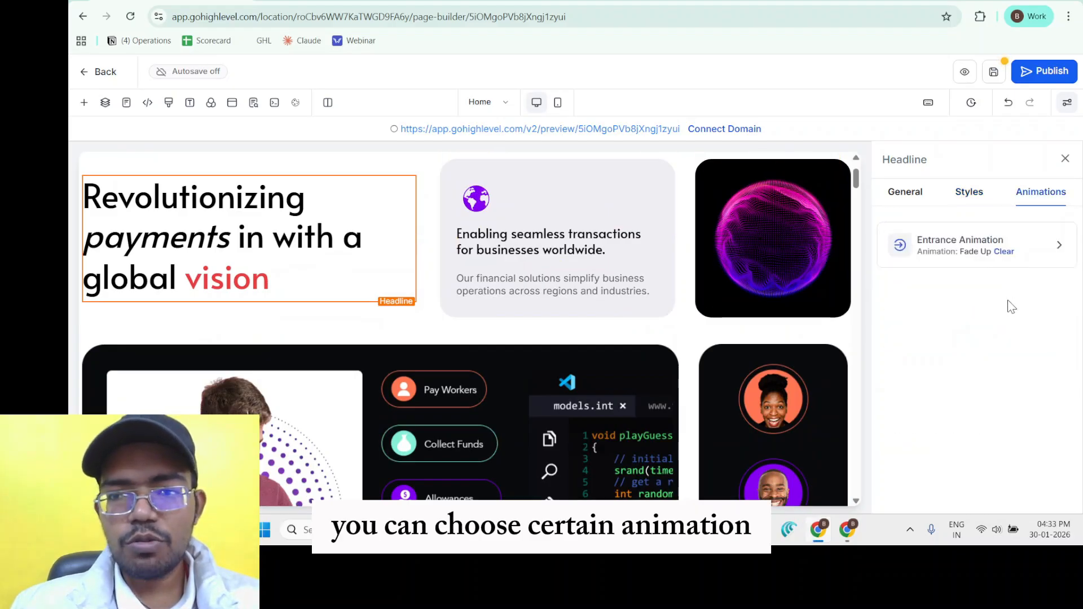
pyautogui.scroll(2, 418, 306)
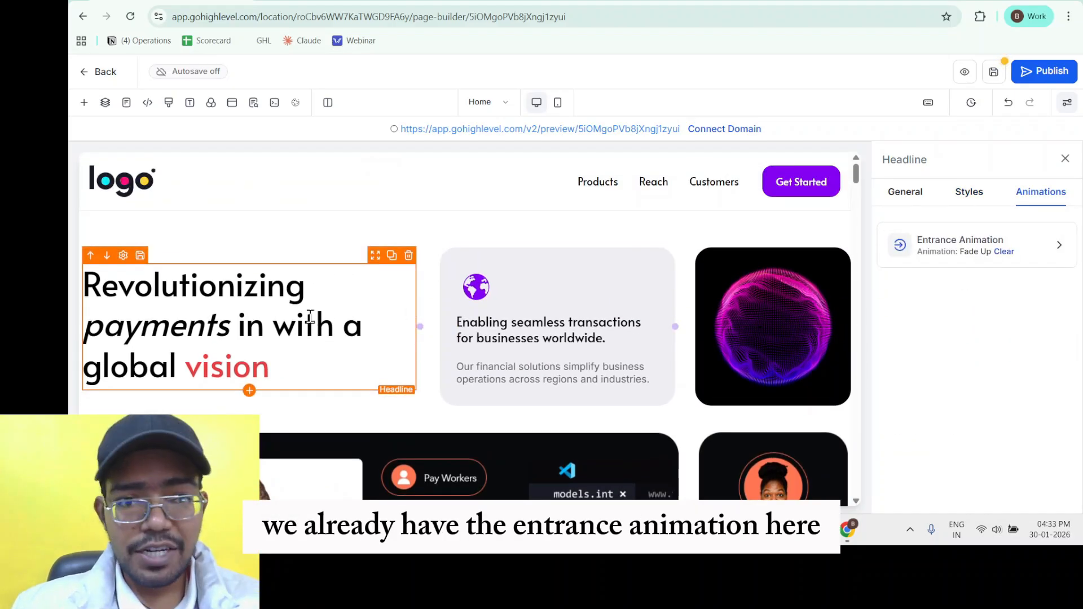
pyautogui.click(1054, 245)
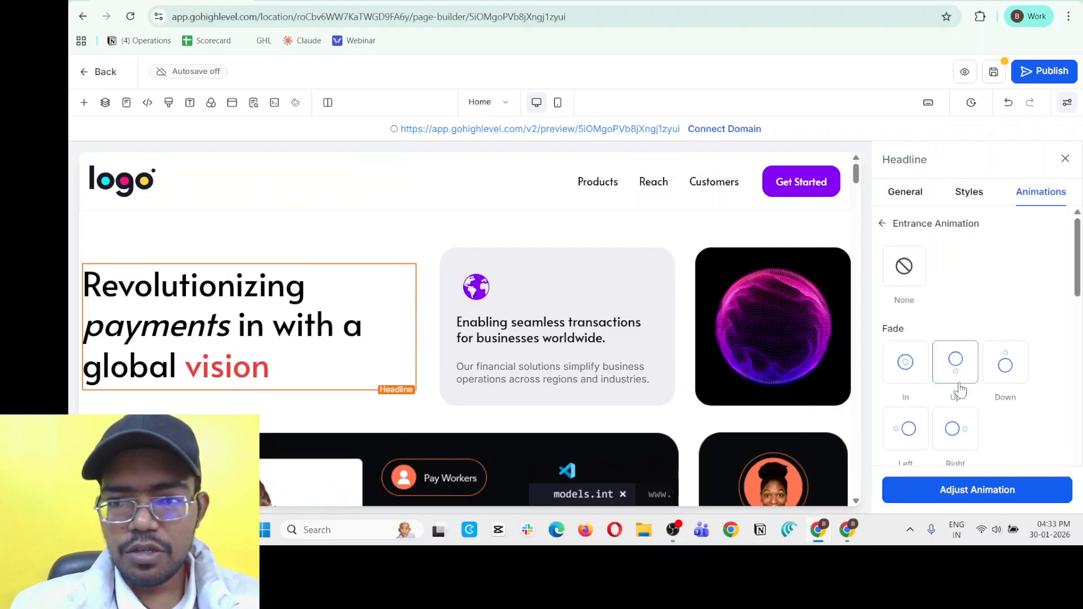
pyautogui.scroll(-2, 961, 389)
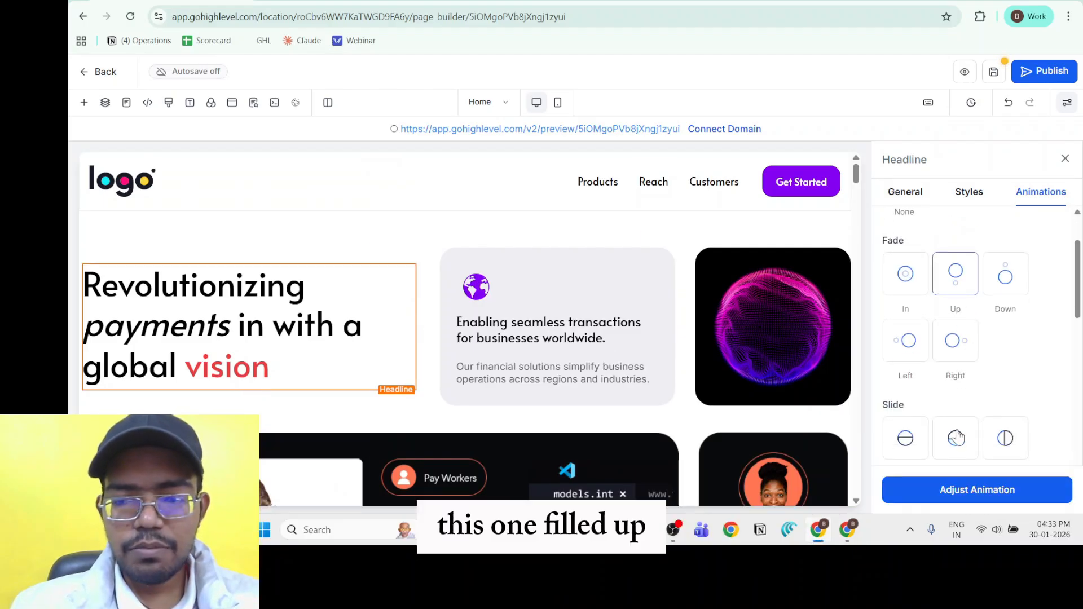
pyautogui.scroll(-6, 957, 437)
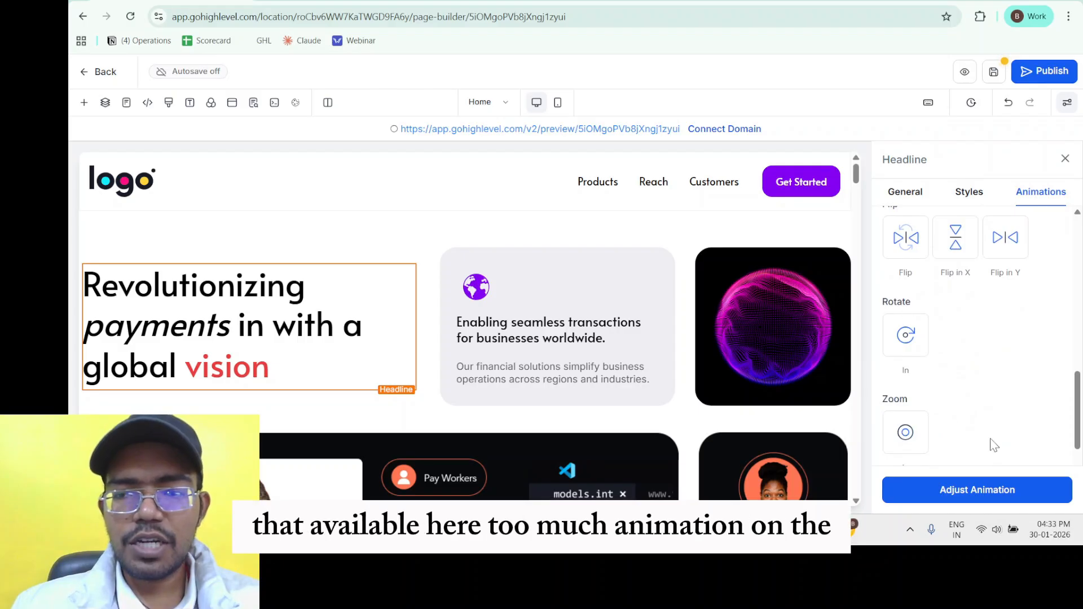
pyautogui.scroll(-5, 964, 403)
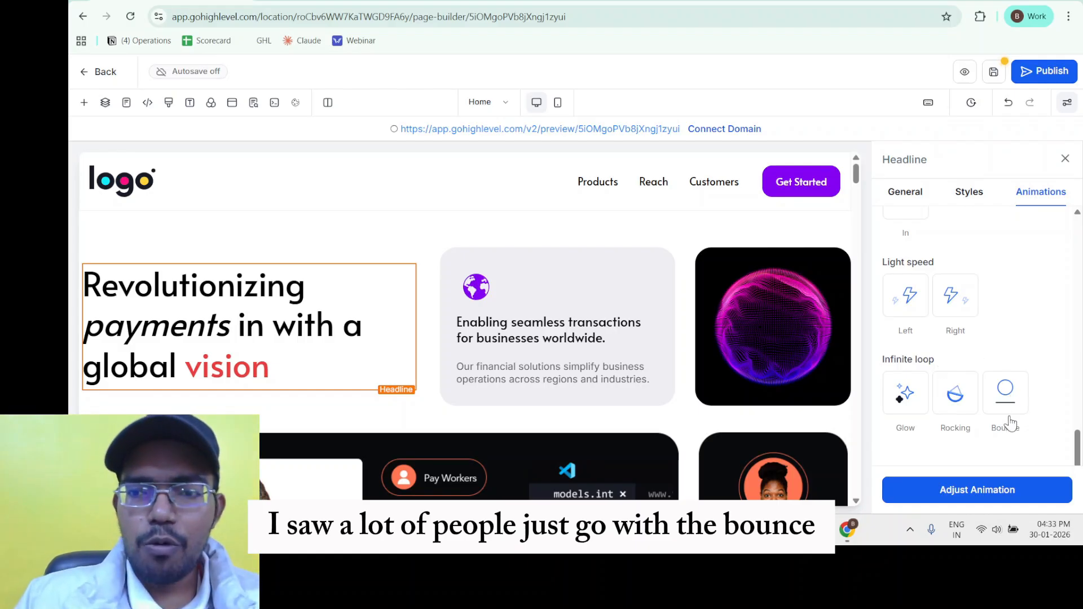
pyautogui.scroll(3, 959, 415)
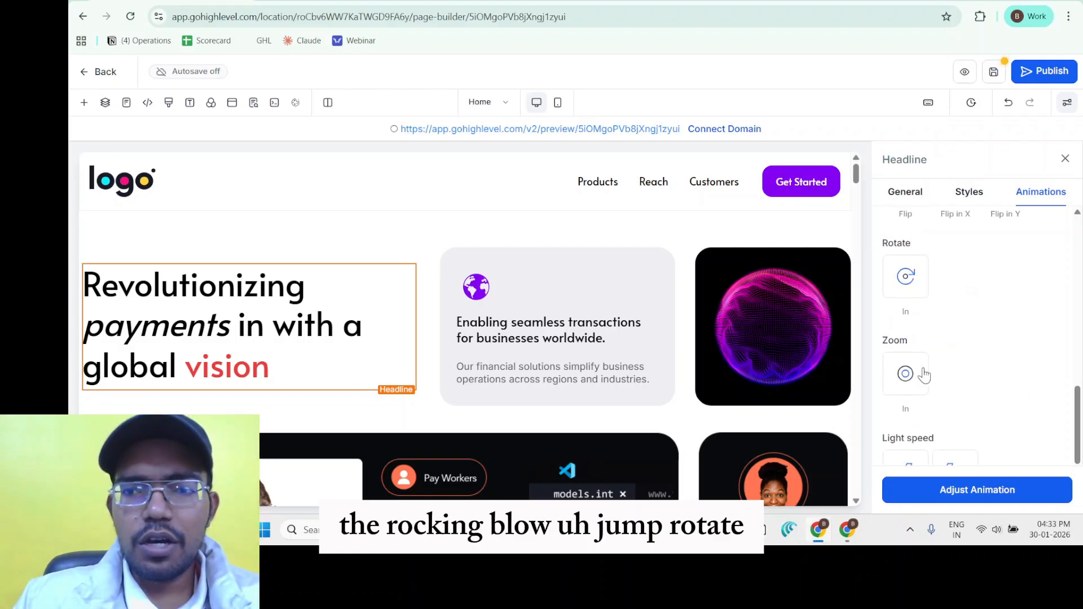
pyautogui.scroll(2, 924, 375)
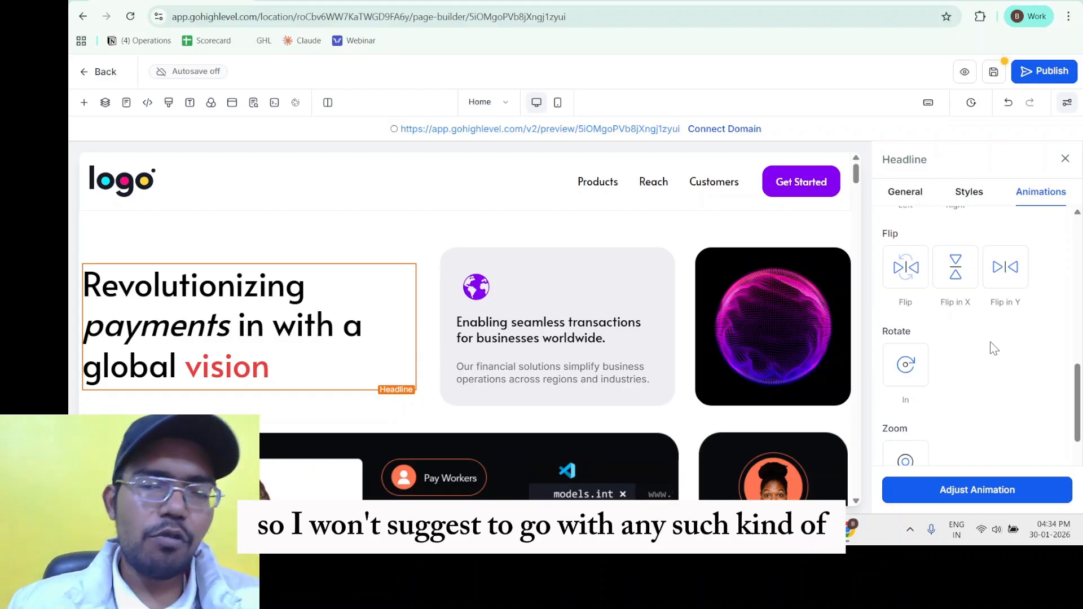
pyautogui.scroll(-3, 992, 348)
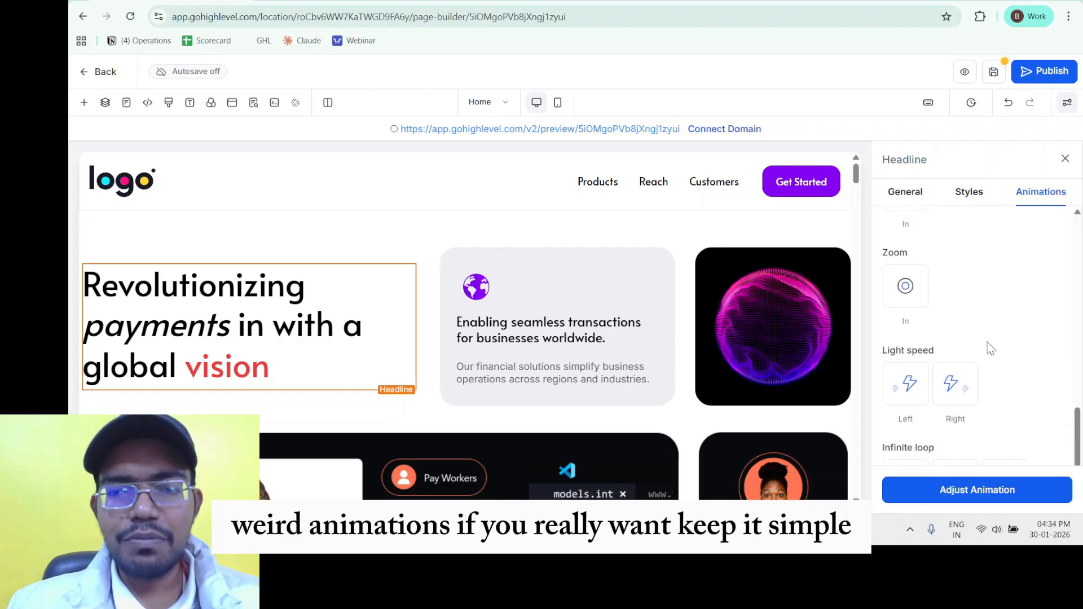
pyautogui.scroll(5, 996, 341)
pyautogui.scroll(3, 1000, 337)
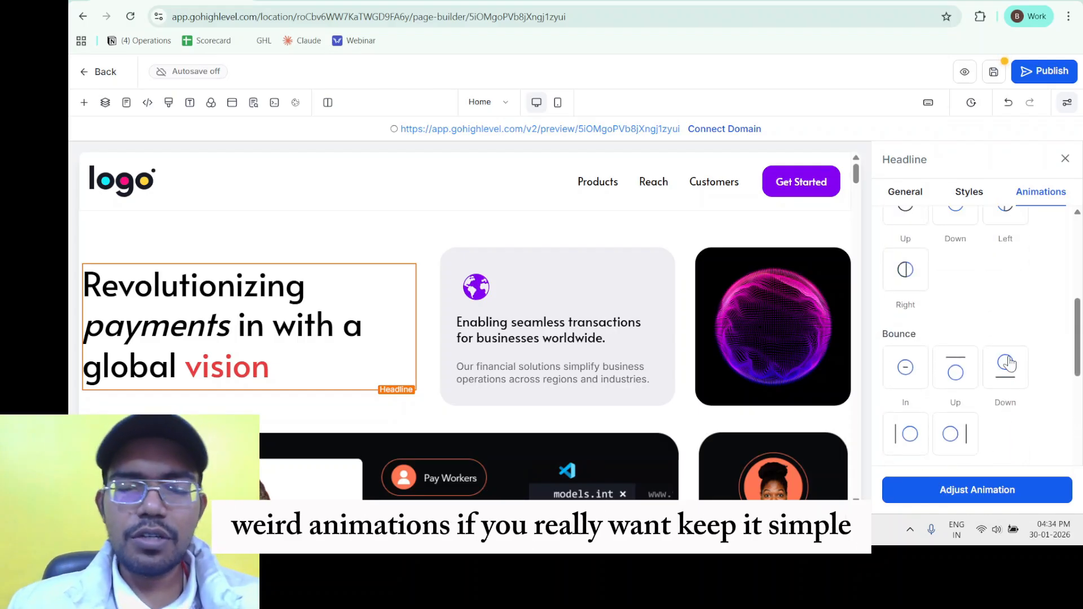
pyautogui.scroll(5, 1008, 361)
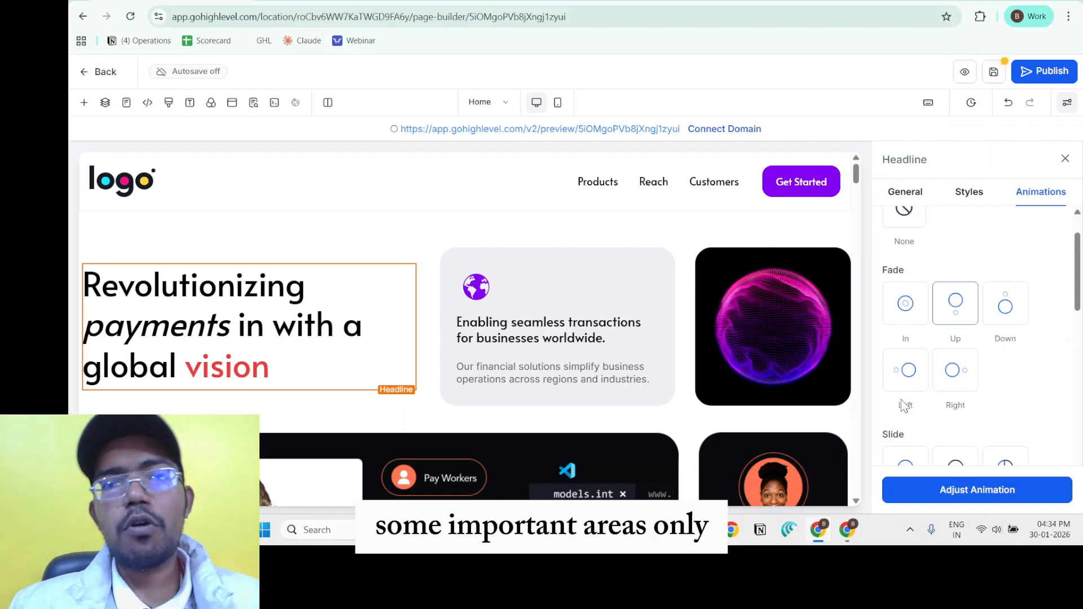
pyautogui.scroll(1, 1047, 217)
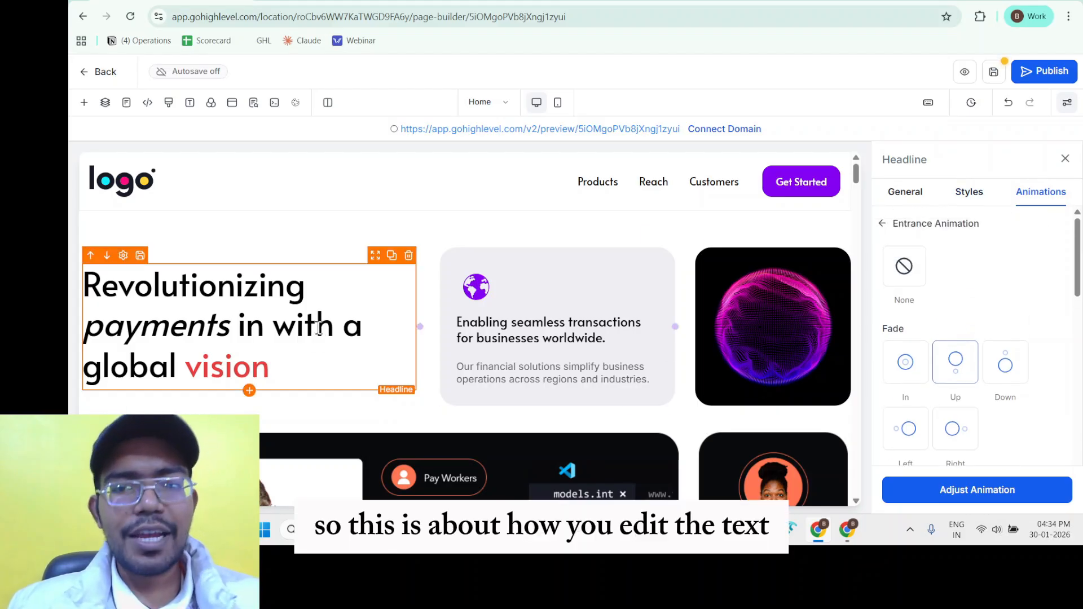
# Step: Review the hero sphere image's general settings, including its source, load optimization and SEO alt text
pyautogui.click(770, 320)
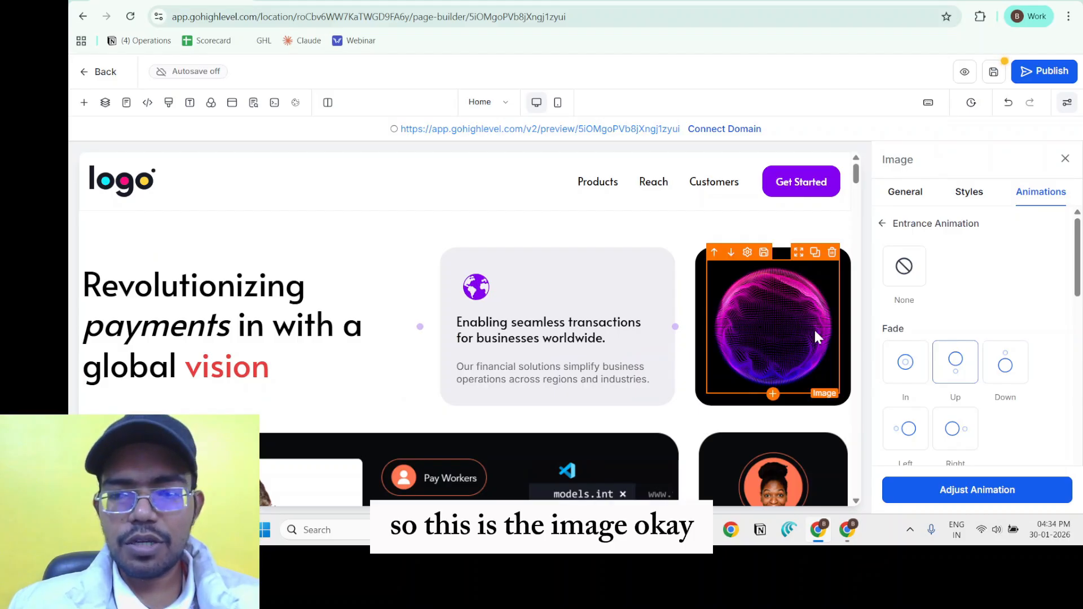
pyautogui.click(905, 192)
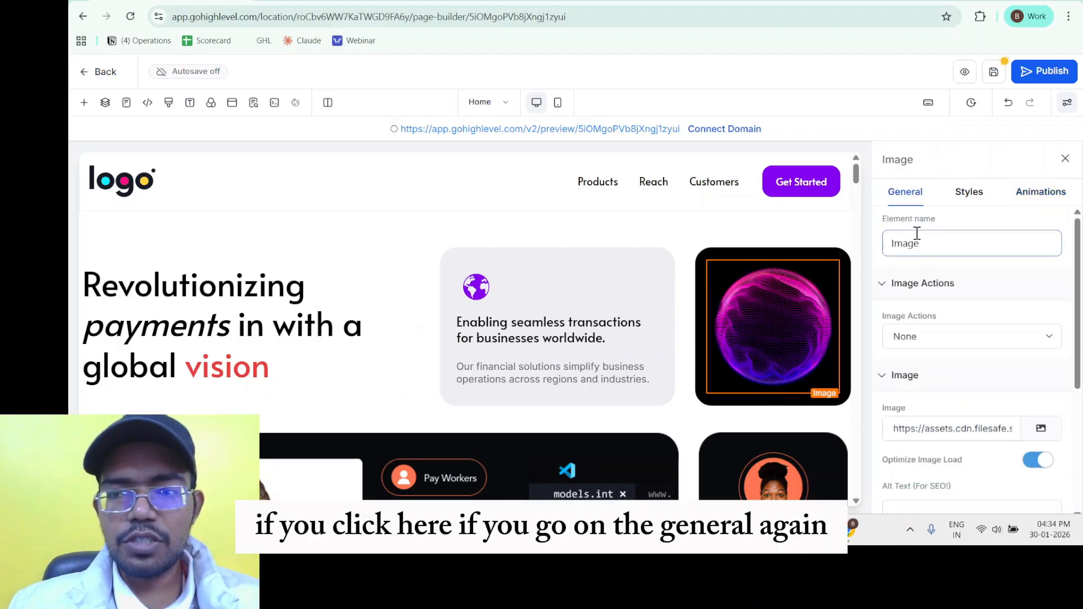
pyautogui.scroll(-2, 939, 293)
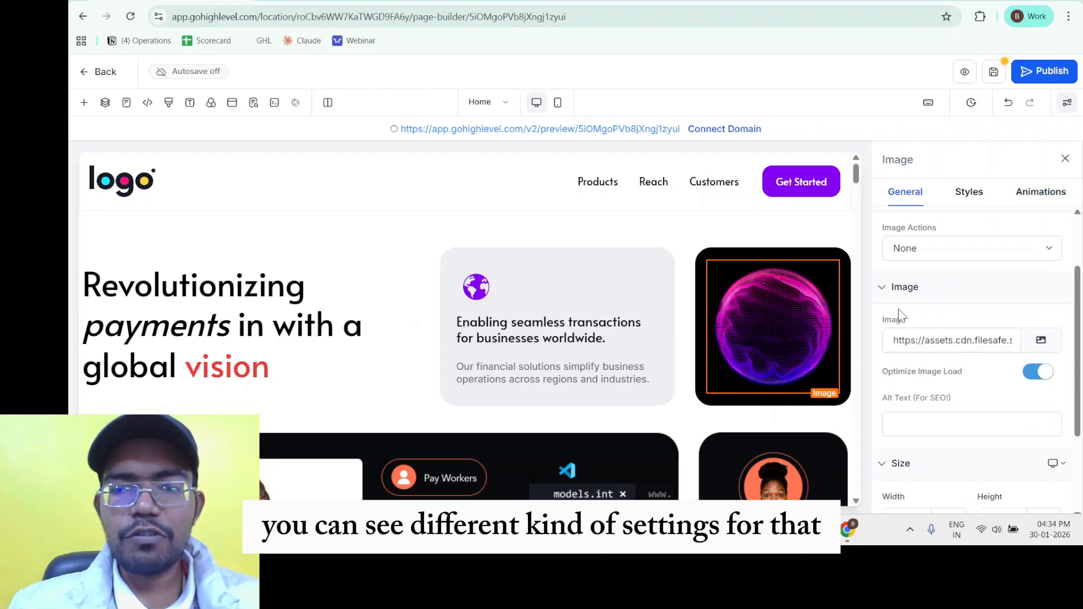
pyautogui.click(957, 343)
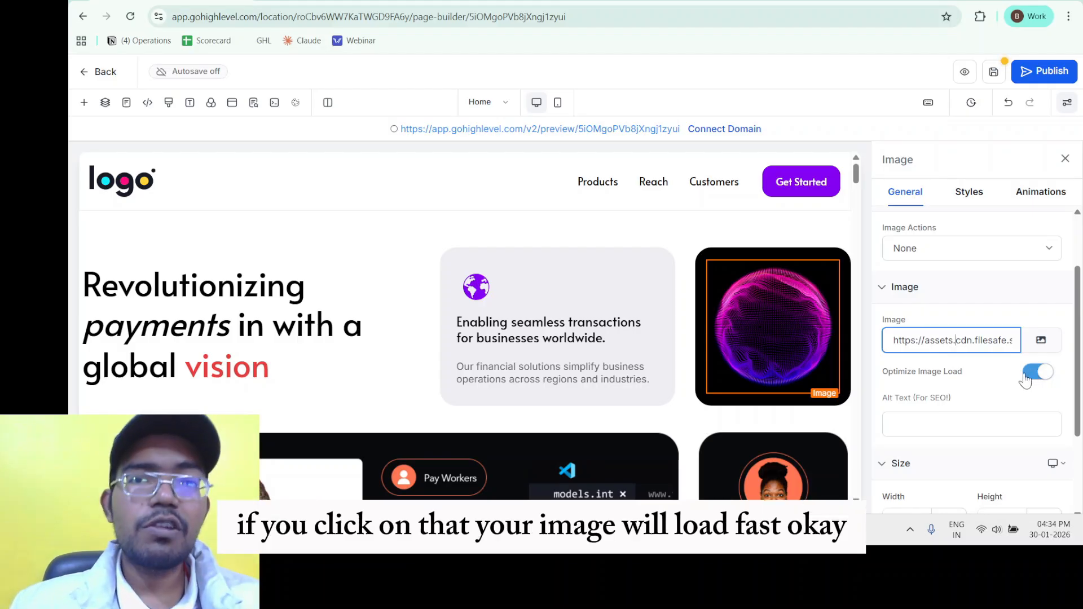
pyautogui.scroll(-3, 1024, 381)
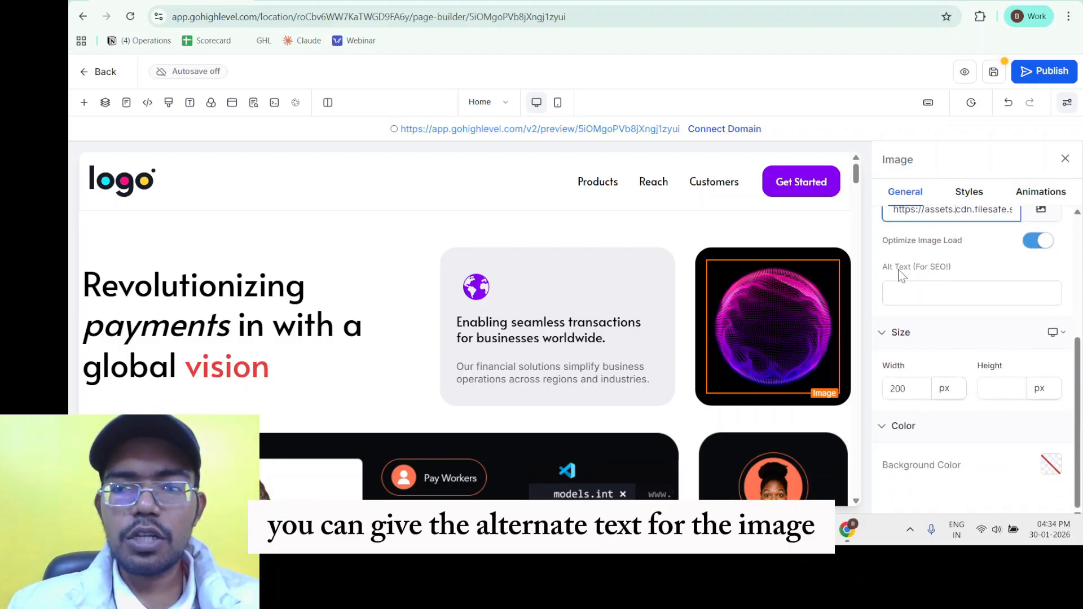
pyautogui.moveTo(893, 269); pyautogui.dragTo(959, 280)
pyautogui.click(945, 299)
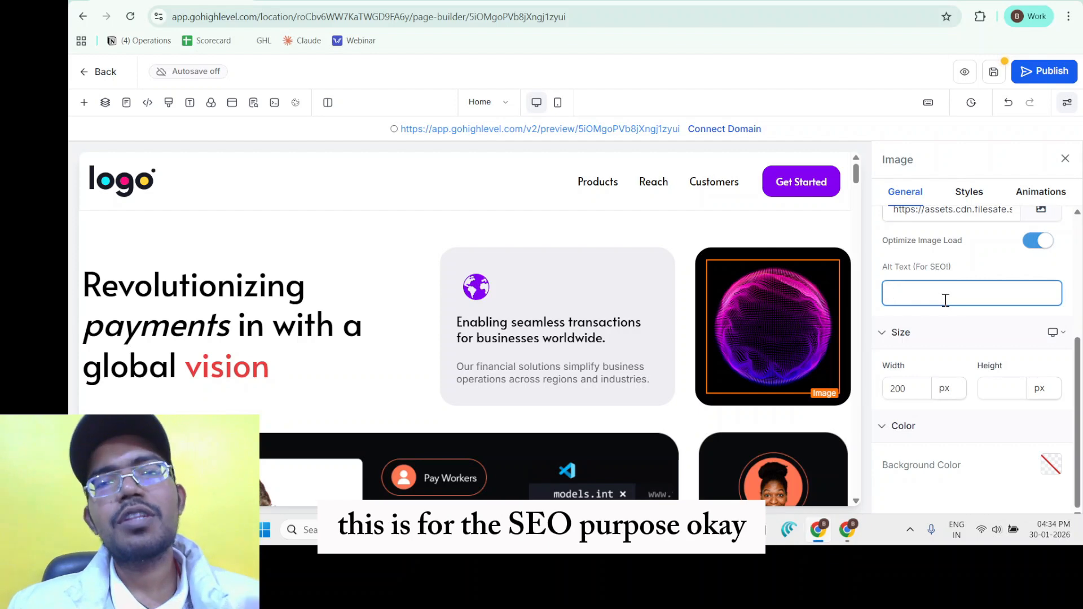
# Step: Set the hero sphere image's width to 500 px
pyautogui.click(909, 388)
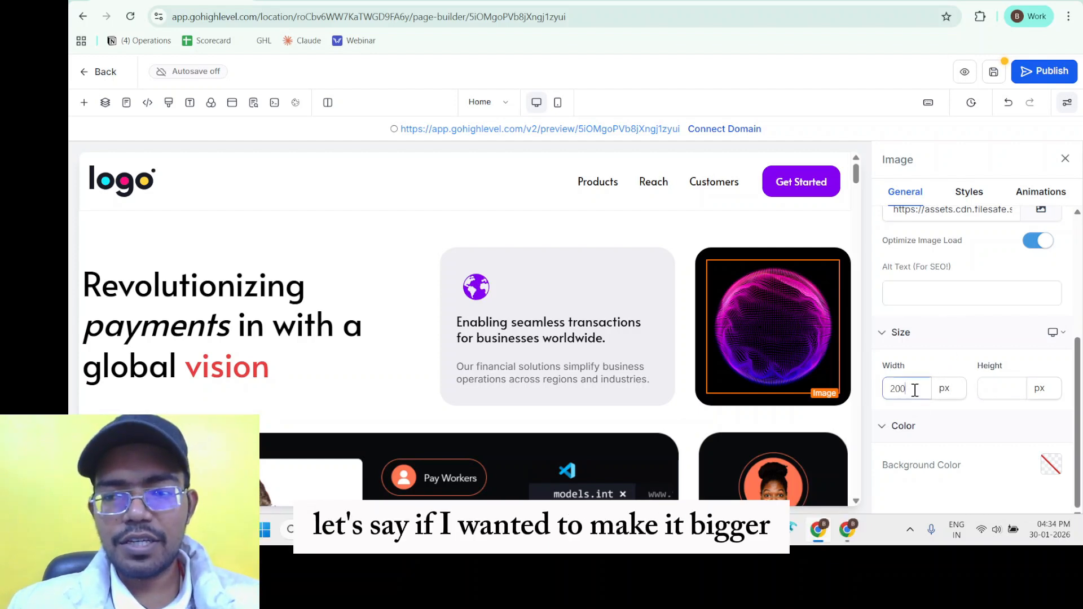
pyautogui.write('5')
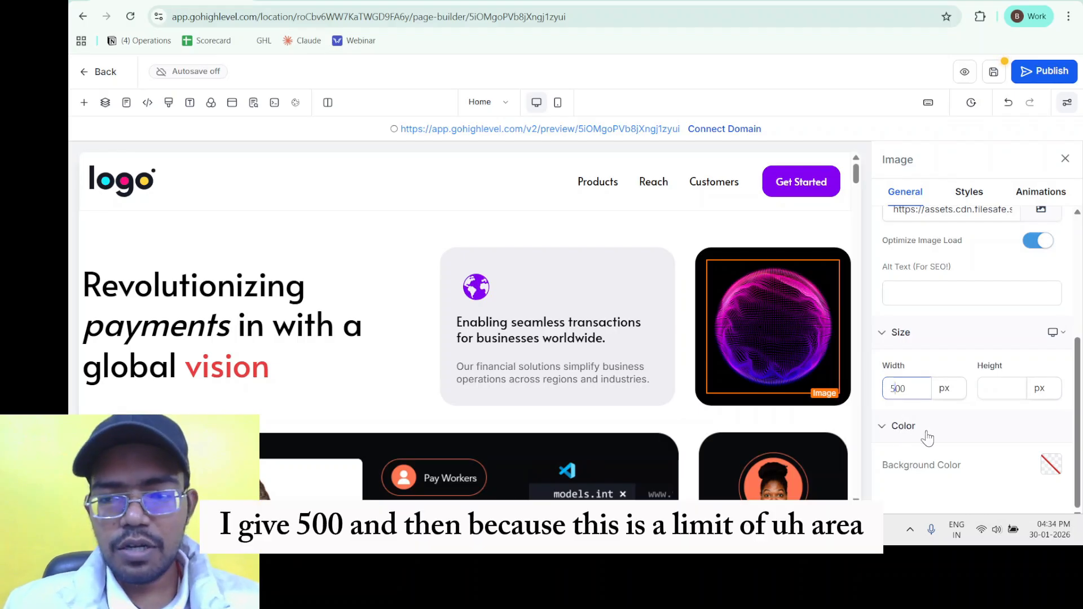
pyautogui.click(933, 419)
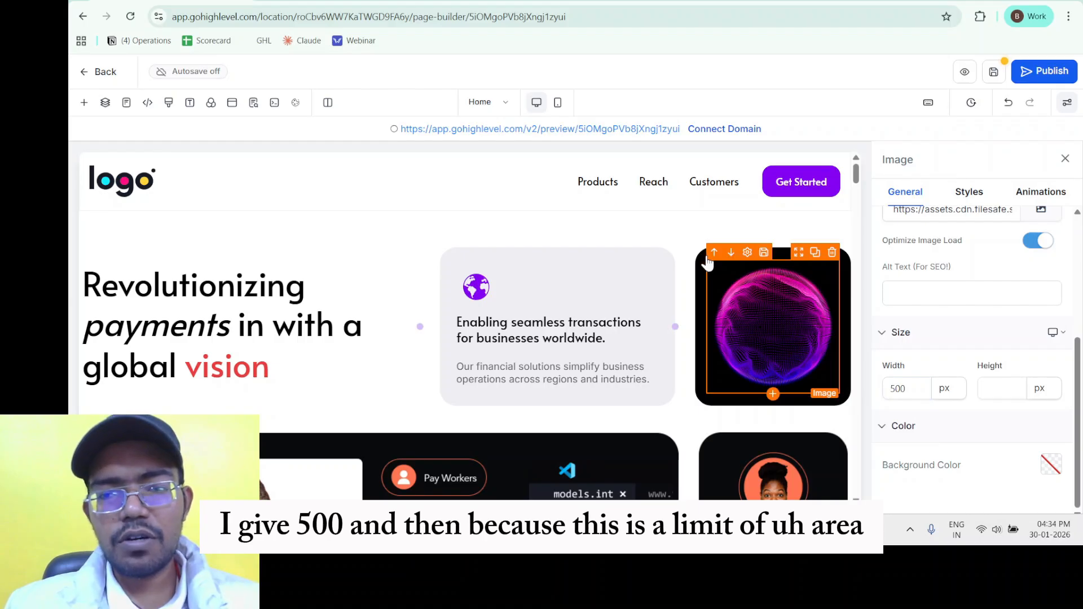
# Step: Set the hero sphere image's width to 300 px
pyautogui.click(894, 389)
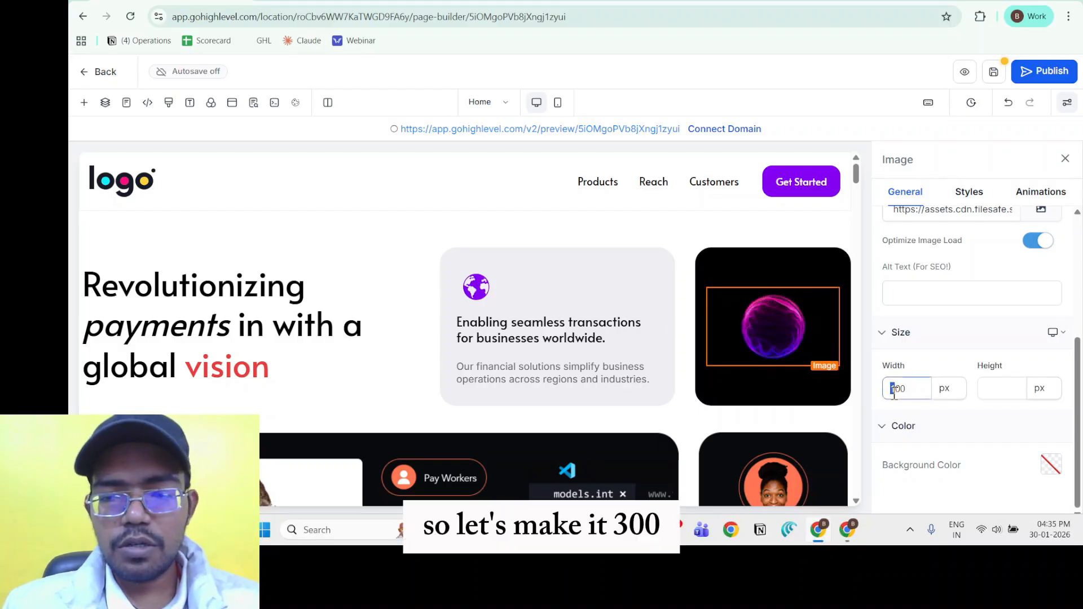
pyautogui.write('3')
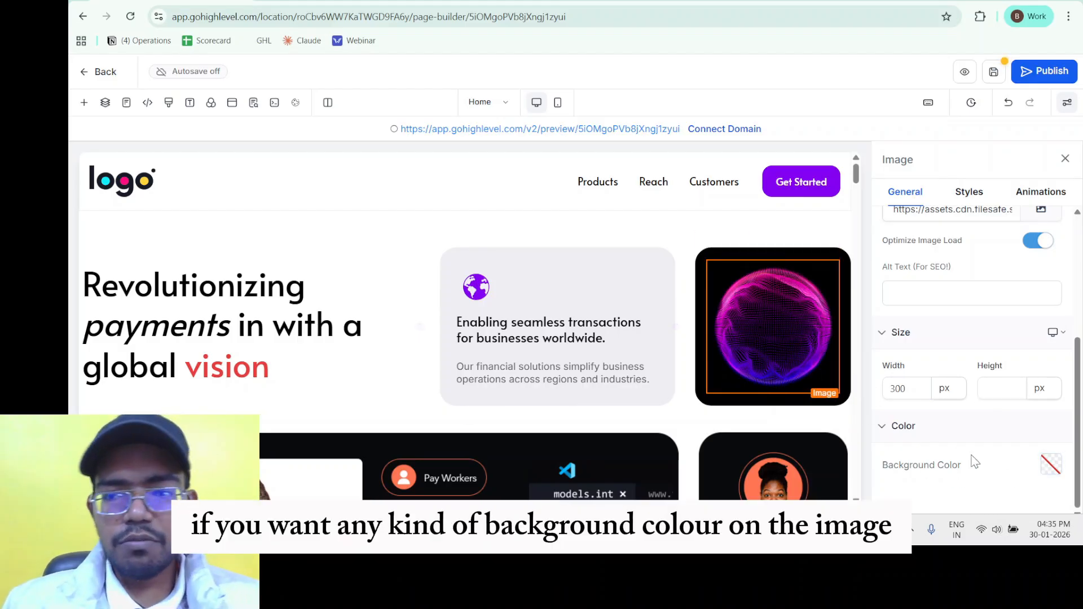
# Step: Review the hero sphere image's style settings, from appearance and alignment to spacing and visibility, and its entrance animation setting
pyautogui.scroll(4, 980, 271)
pyautogui.click(970, 192)
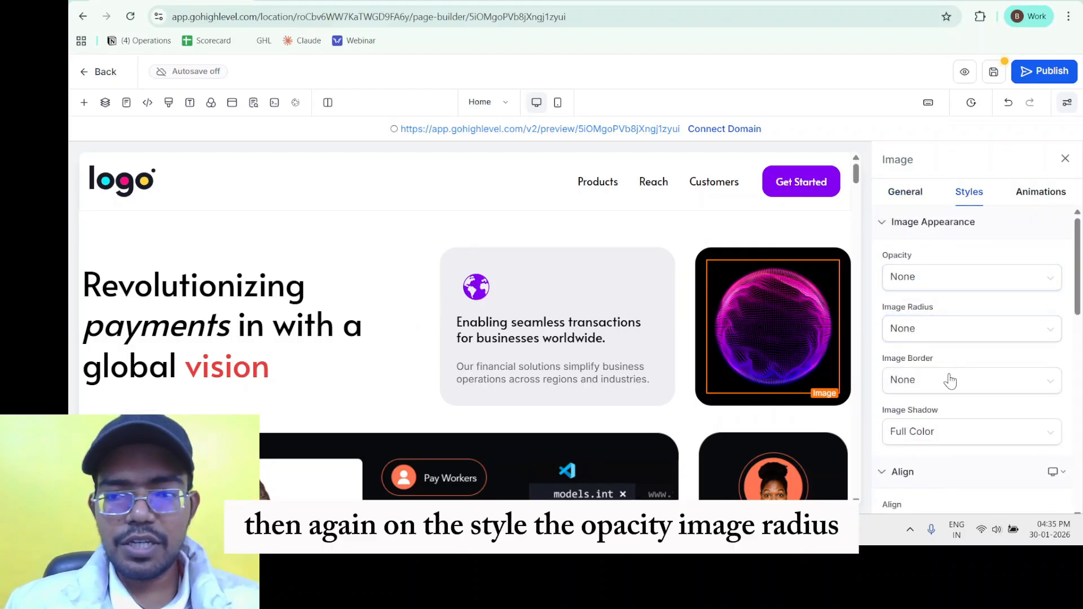
pyautogui.scroll(-2, 951, 381)
pyautogui.scroll(-2, 925, 378)
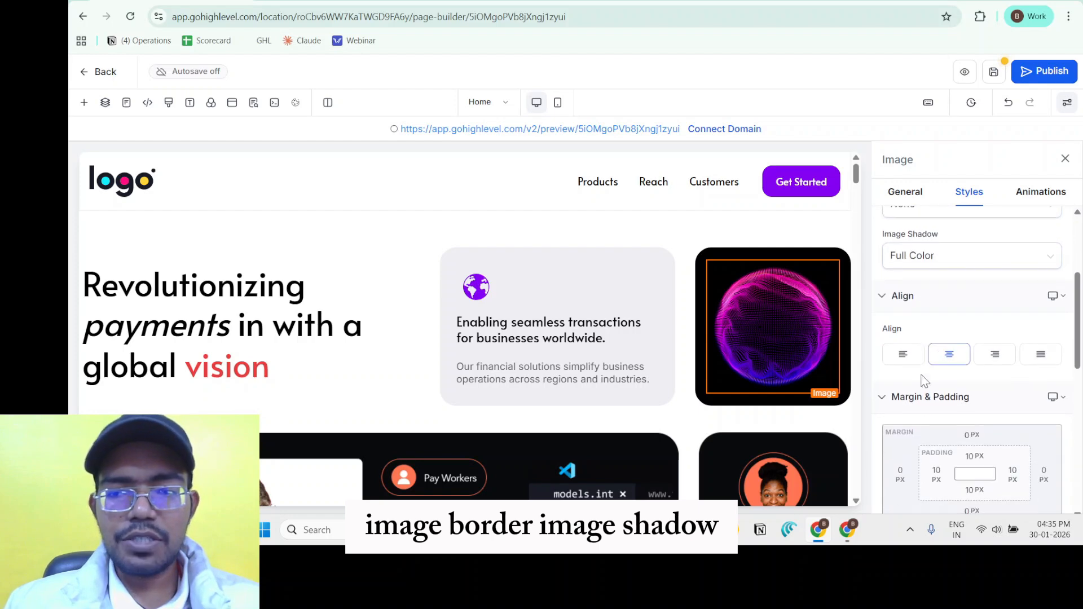
pyautogui.scroll(-3, 916, 370)
pyautogui.scroll(-2, 945, 377)
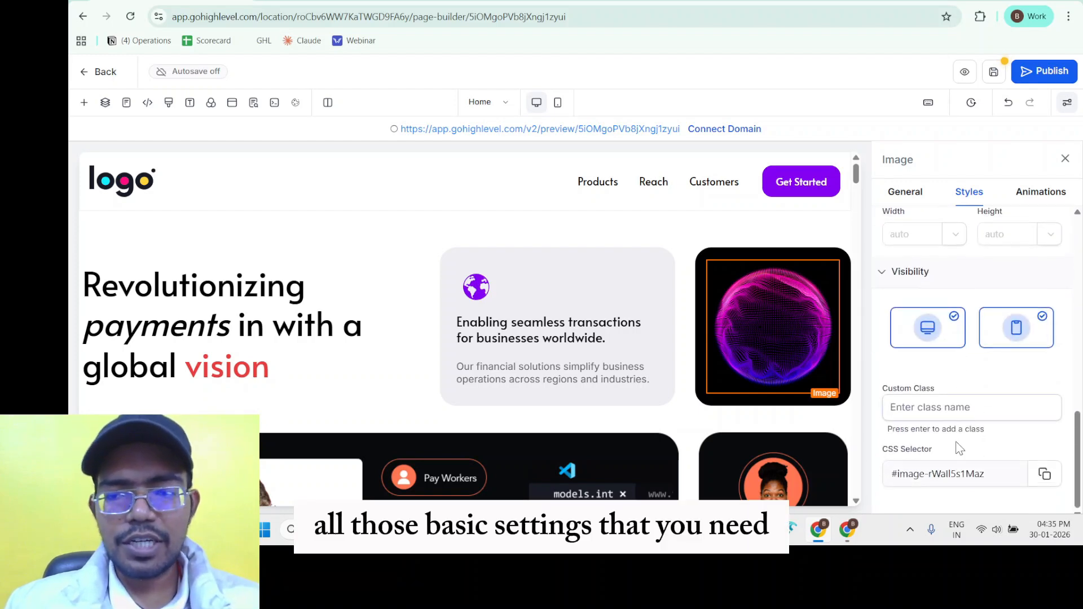
pyautogui.click(1037, 193)
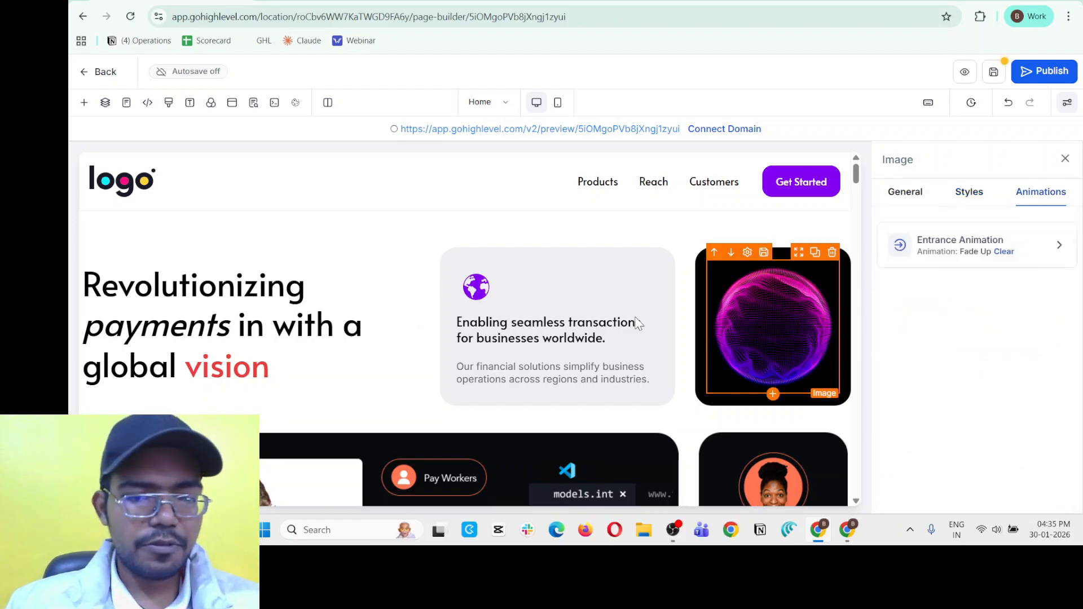
# Step: Open the options for adding content beneath the "Effortless Disbursements and Collections" headline and review the quick-add, section-width and row-column choices
pyautogui.scroll(-5, 643, 324)
pyautogui.scroll(5, 677, 326)
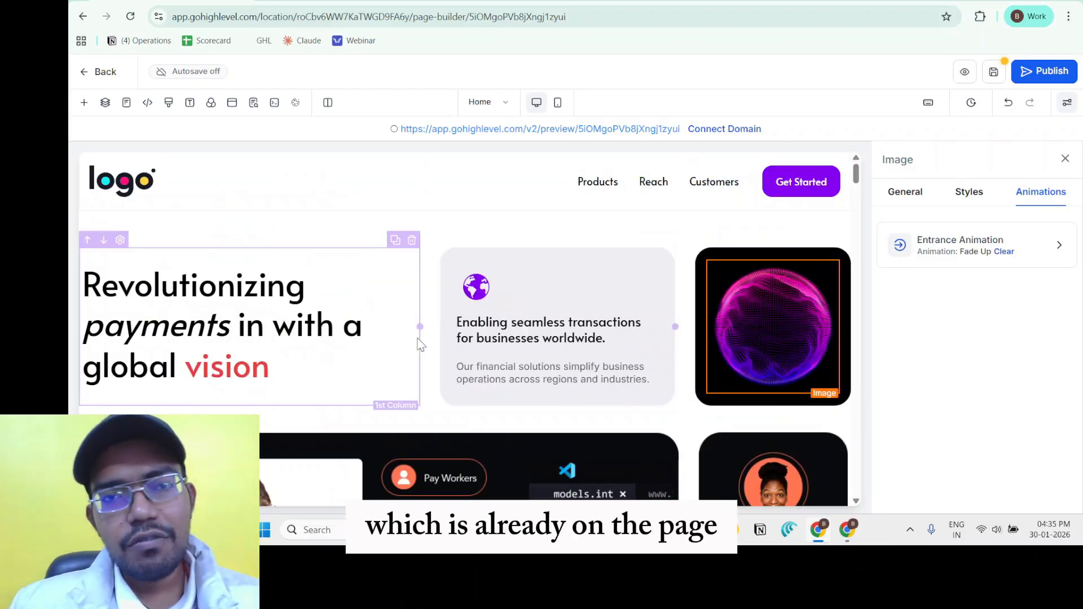
pyautogui.scroll(-5, 465, 363)
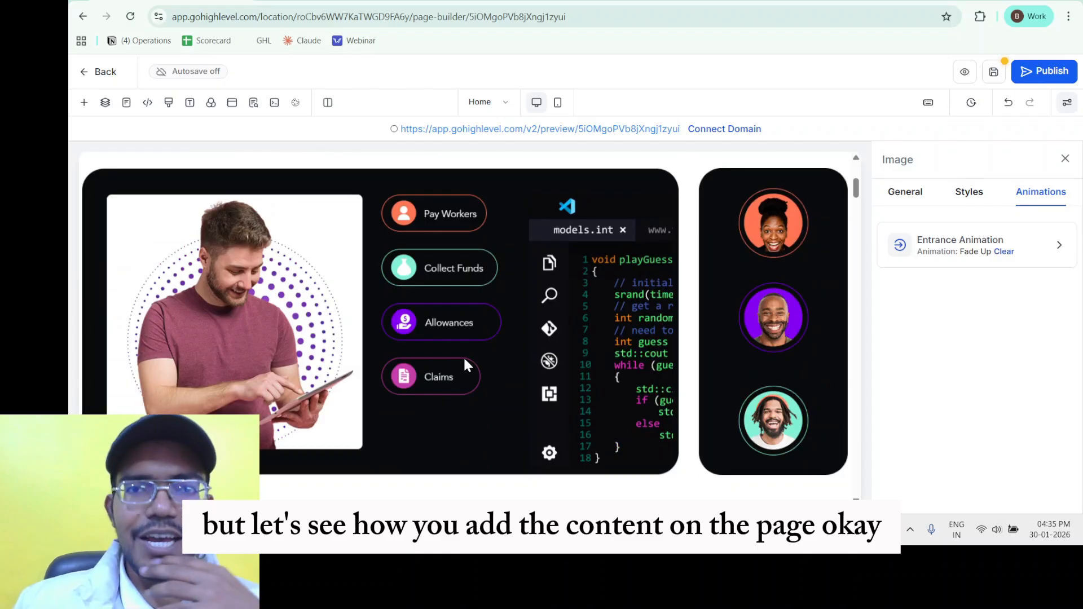
pyautogui.scroll(-15, 465, 359)
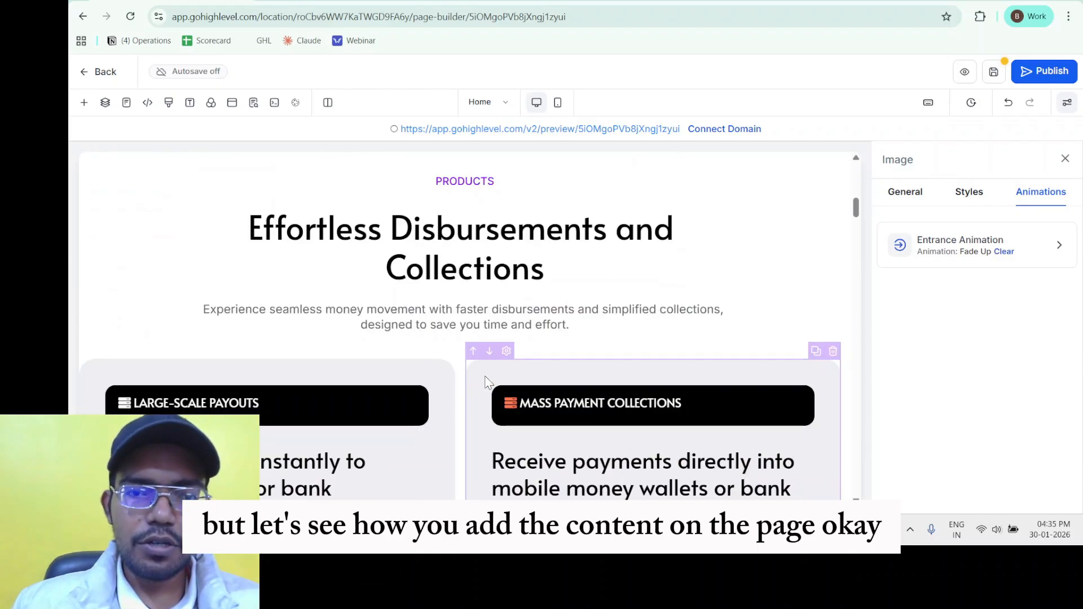
pyautogui.scroll(15, 479, 398)
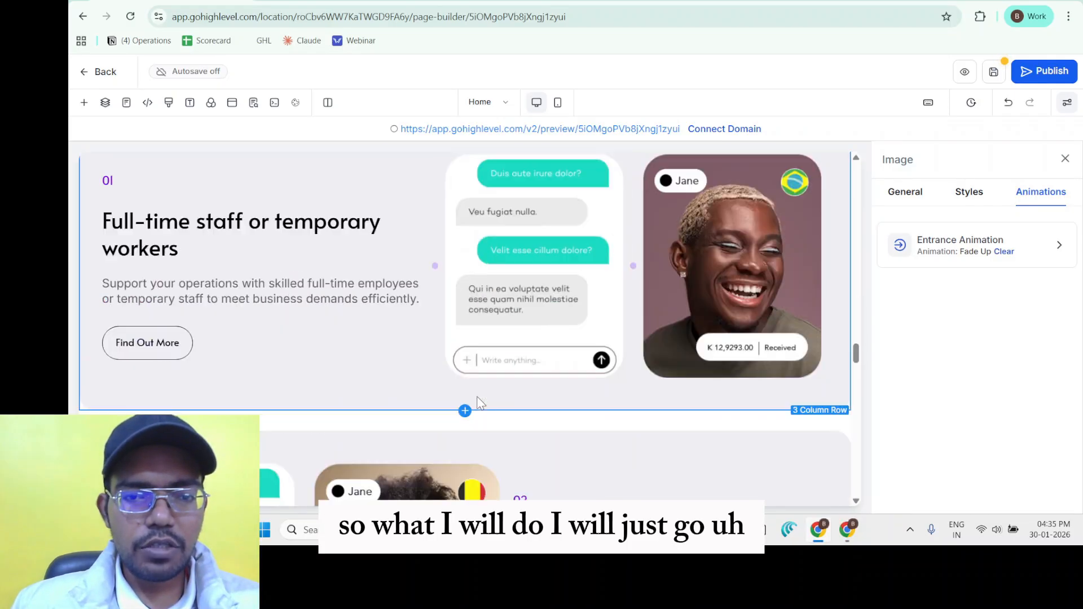
pyautogui.scroll(12, 480, 404)
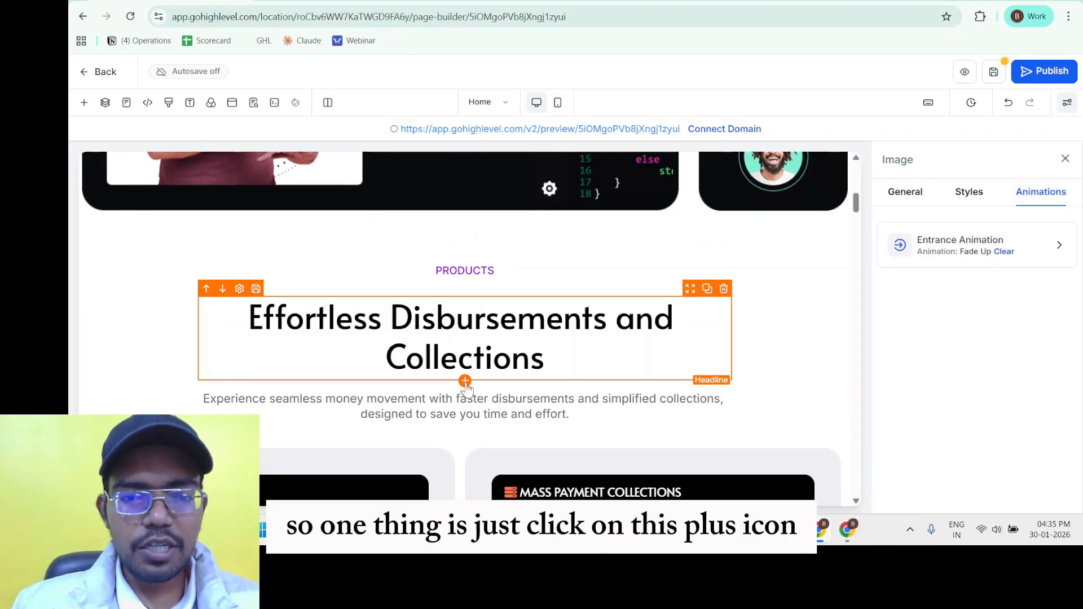
pyautogui.click(465, 382)
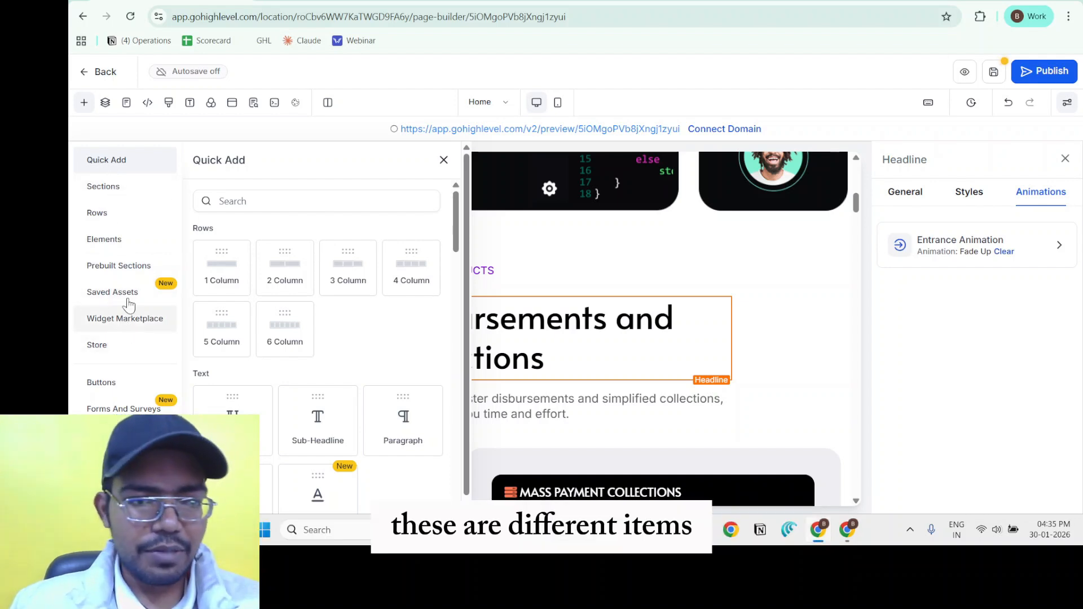
pyautogui.scroll(-5, 223, 282)
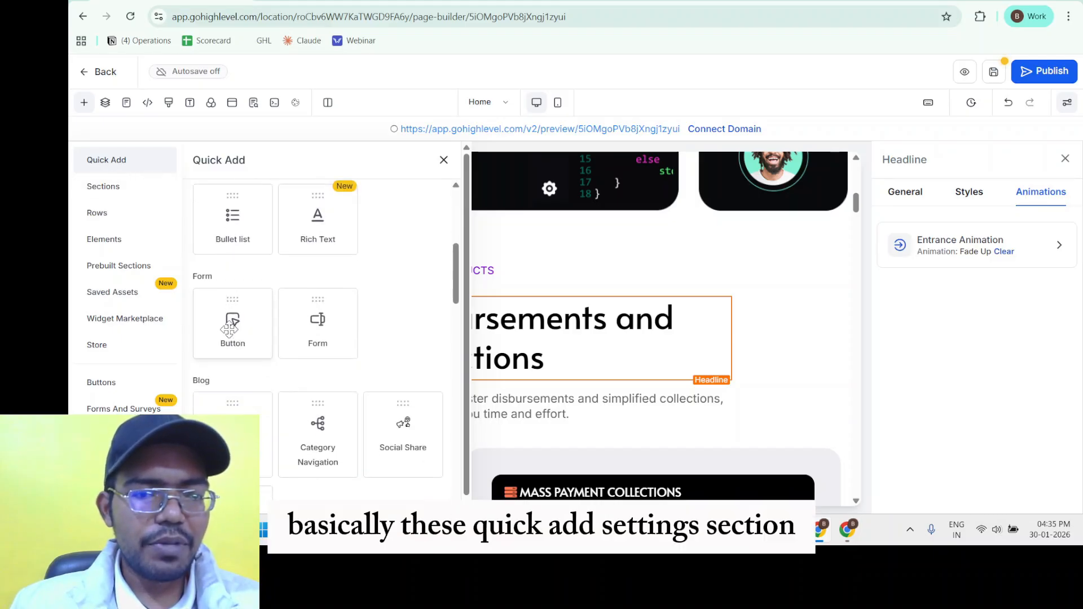
pyautogui.scroll(5, 231, 310)
pyautogui.click(117, 194)
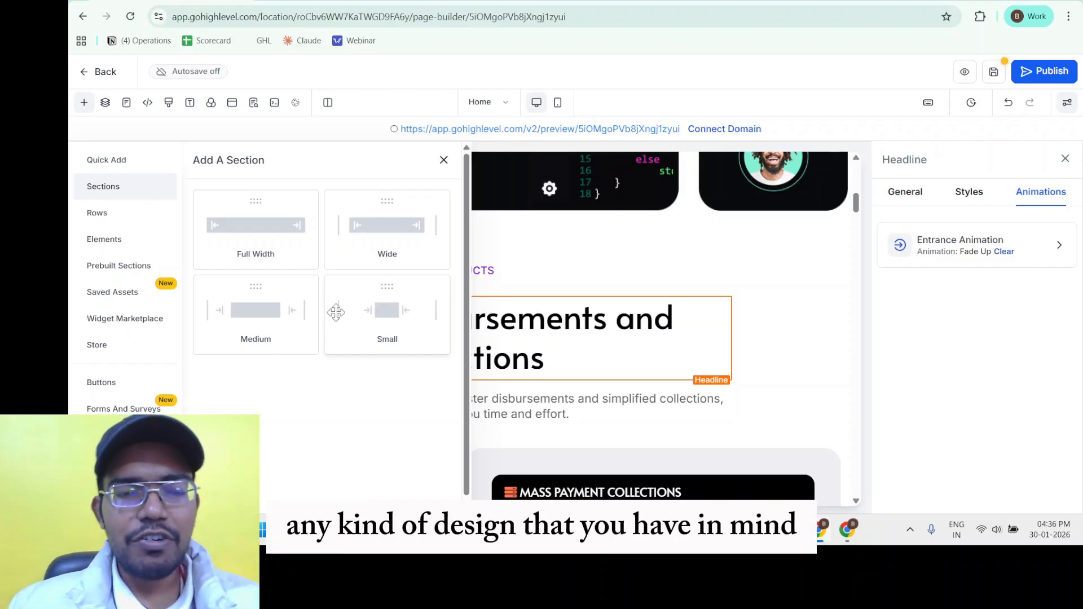
pyautogui.click(145, 218)
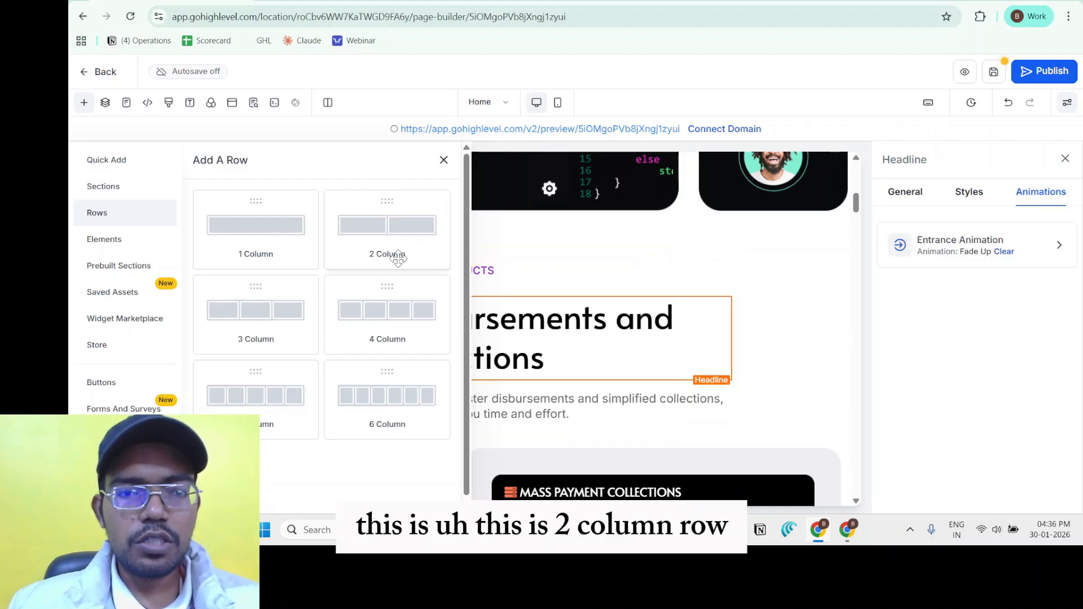
pyautogui.scroll(-3, 587, 282)
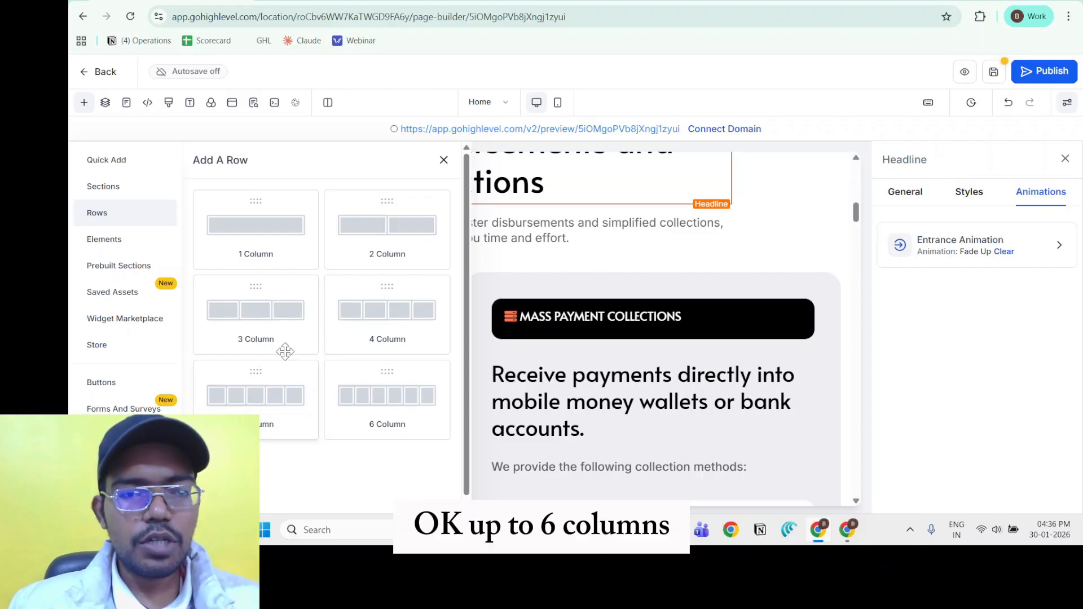
# Step: Add a Video element directly below the "Effortless Disbursements and Collections" headline in the Products section
pyautogui.click(150, 242)
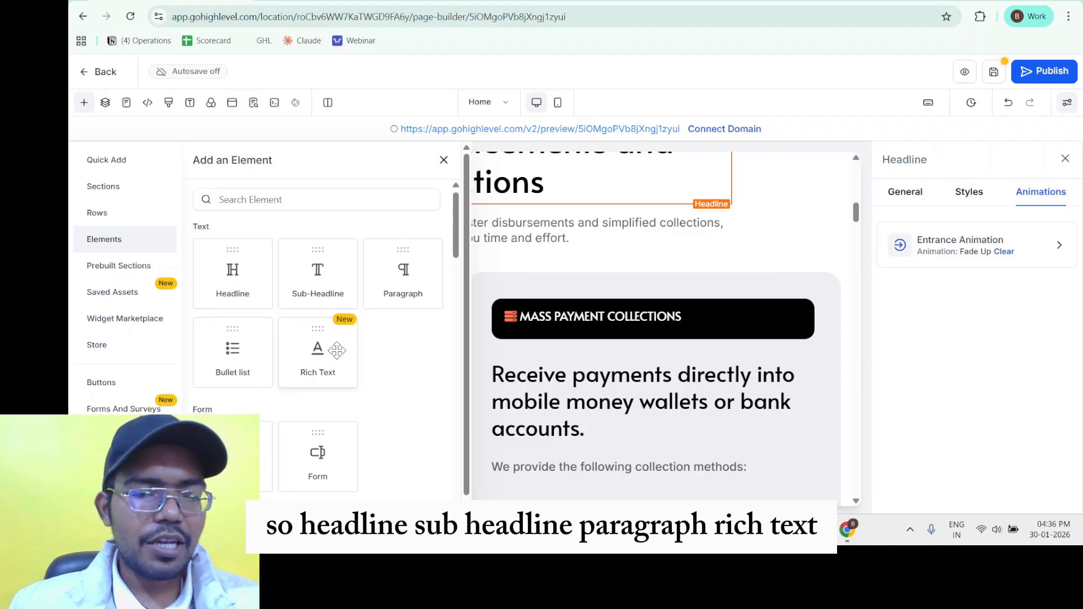
pyautogui.scroll(-5, 331, 350)
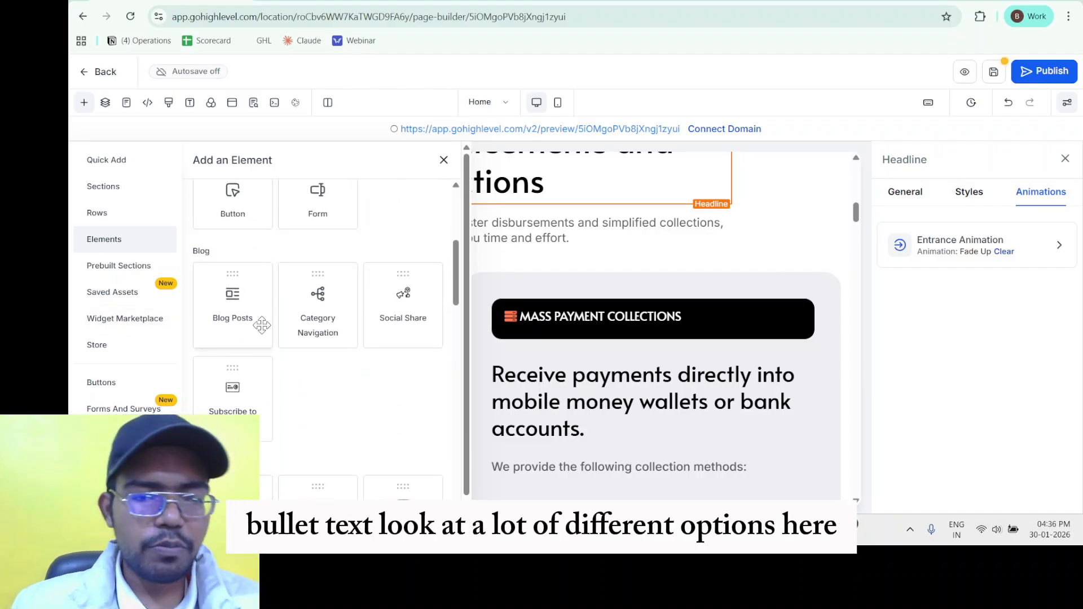
pyautogui.scroll(-3, 321, 333)
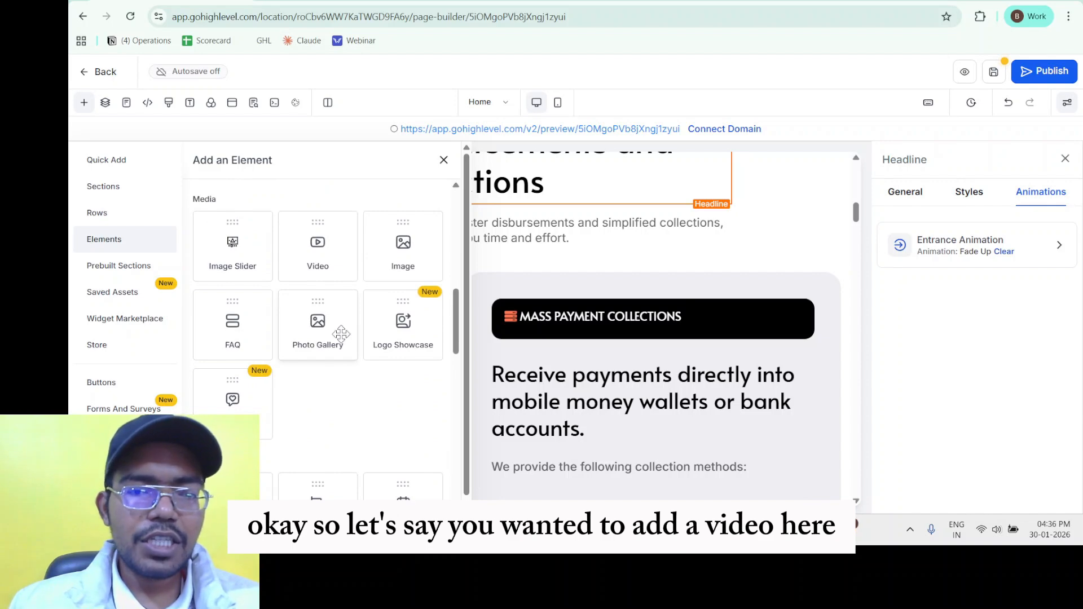
pyautogui.moveTo(316, 248); pyautogui.dragTo(429, 440)
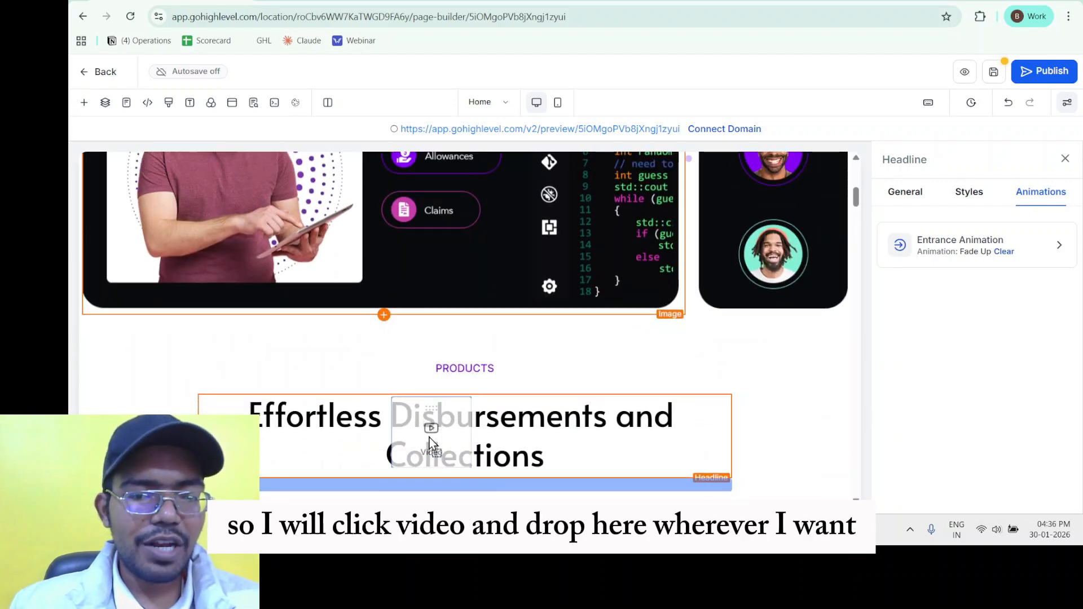
pyautogui.scroll(-3, 387, 372)
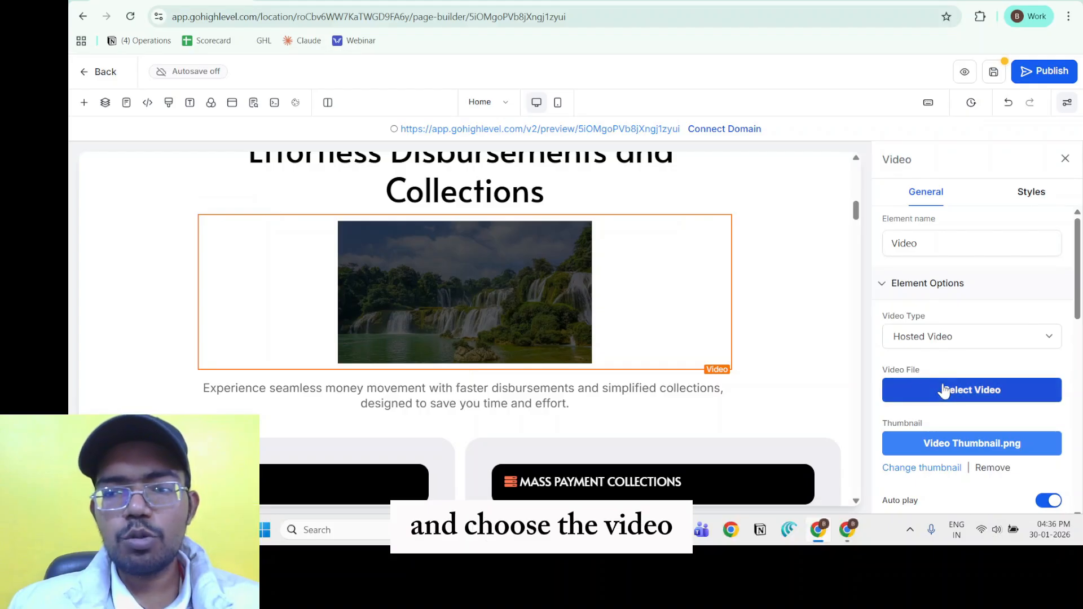
# Step: Review the video element's source types, thumbnail, playback, lead generation and color options, keeping Hosted Video as the type
pyautogui.click(951, 337)
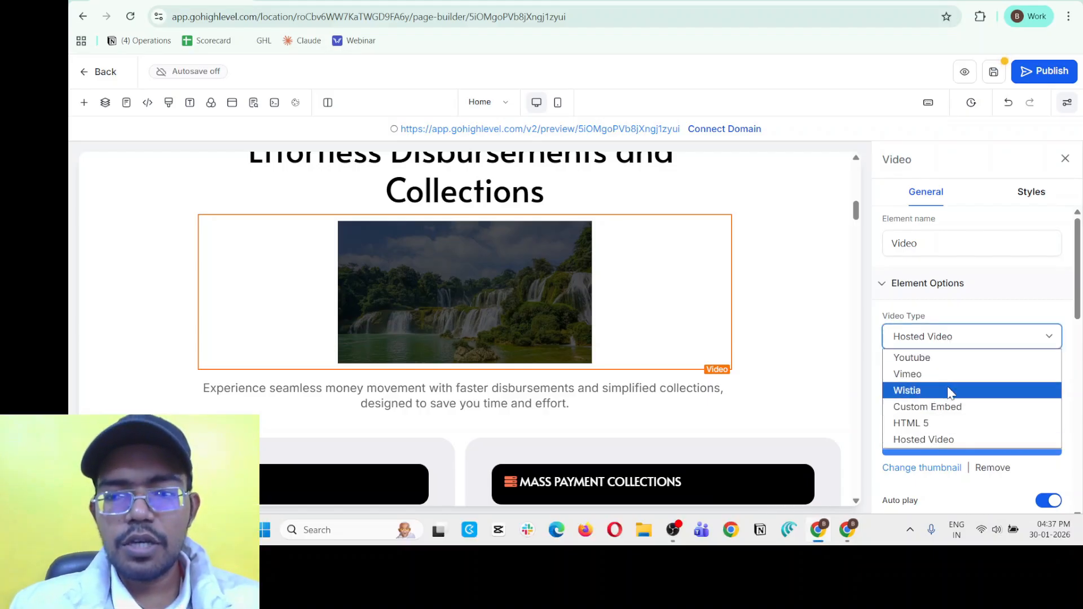
pyautogui.click(972, 345)
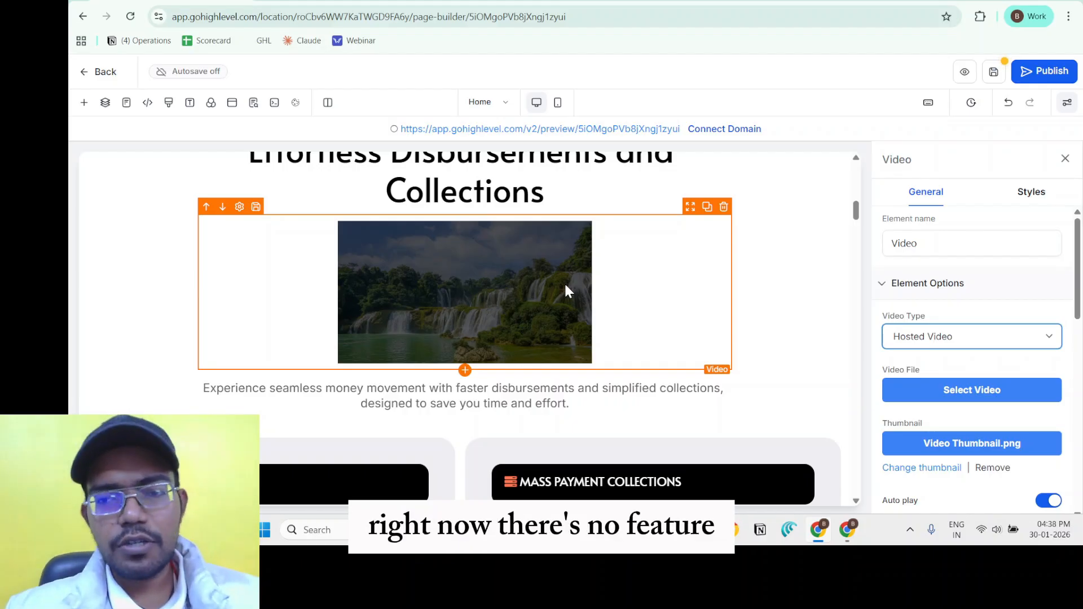
pyautogui.scroll(-3, 977, 337)
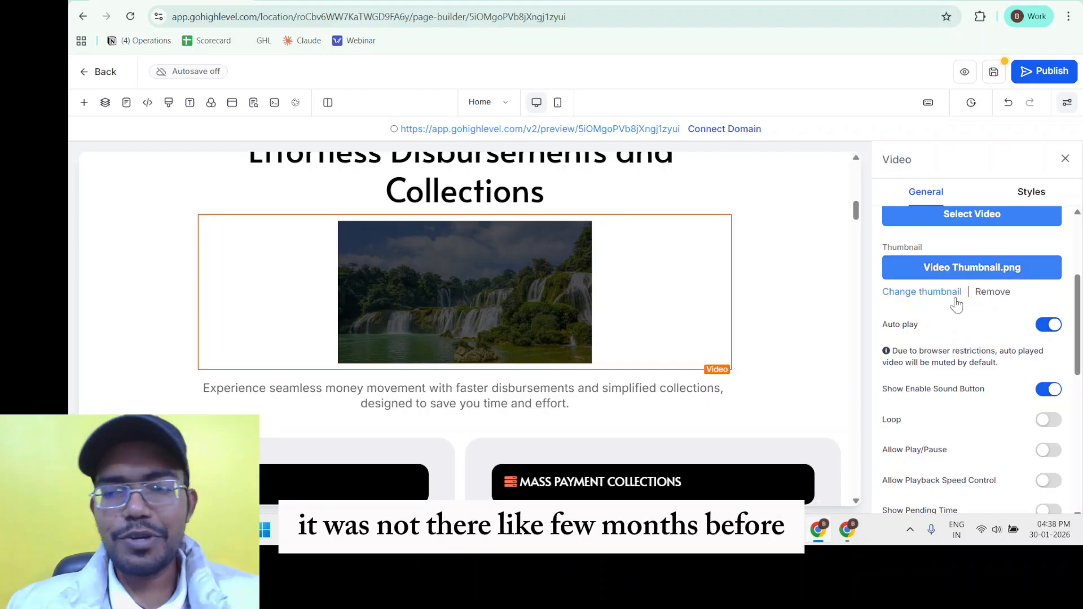
pyautogui.scroll(-2, 970, 288)
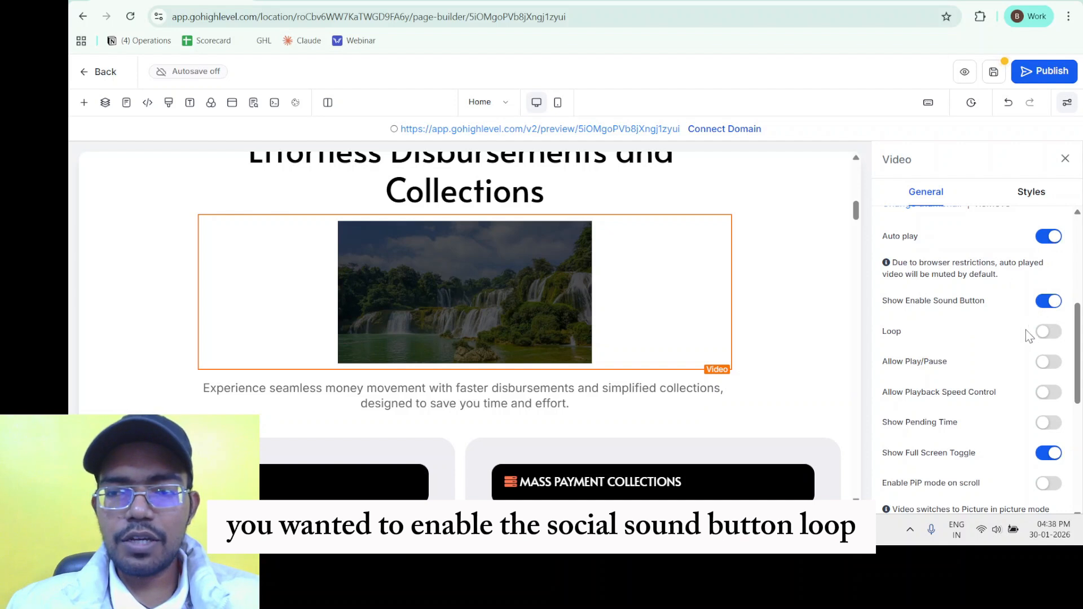
pyautogui.scroll(-2, 1009, 337)
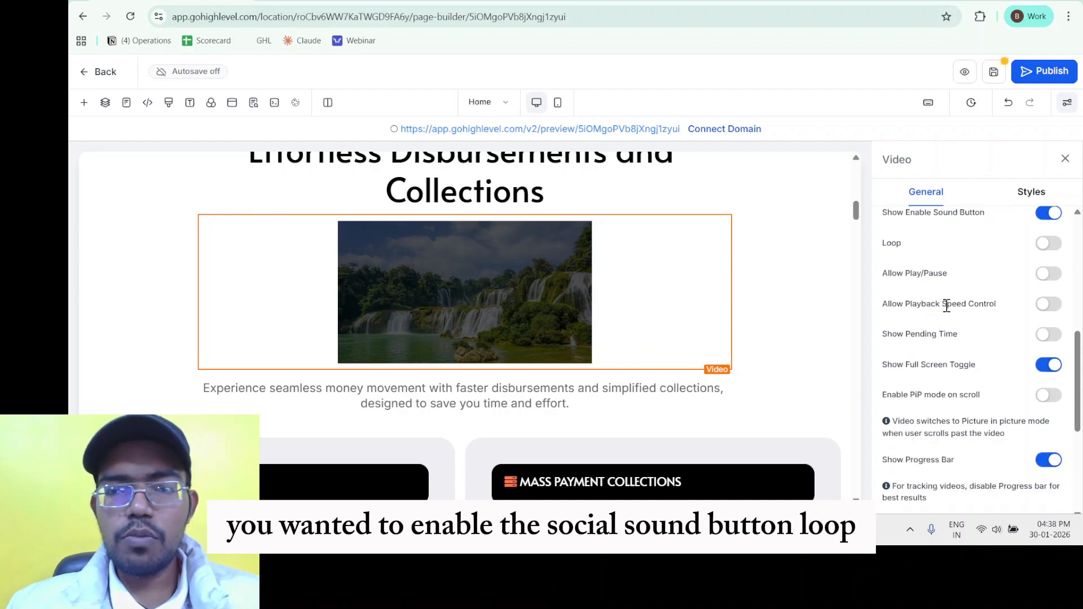
pyautogui.scroll(2, 971, 293)
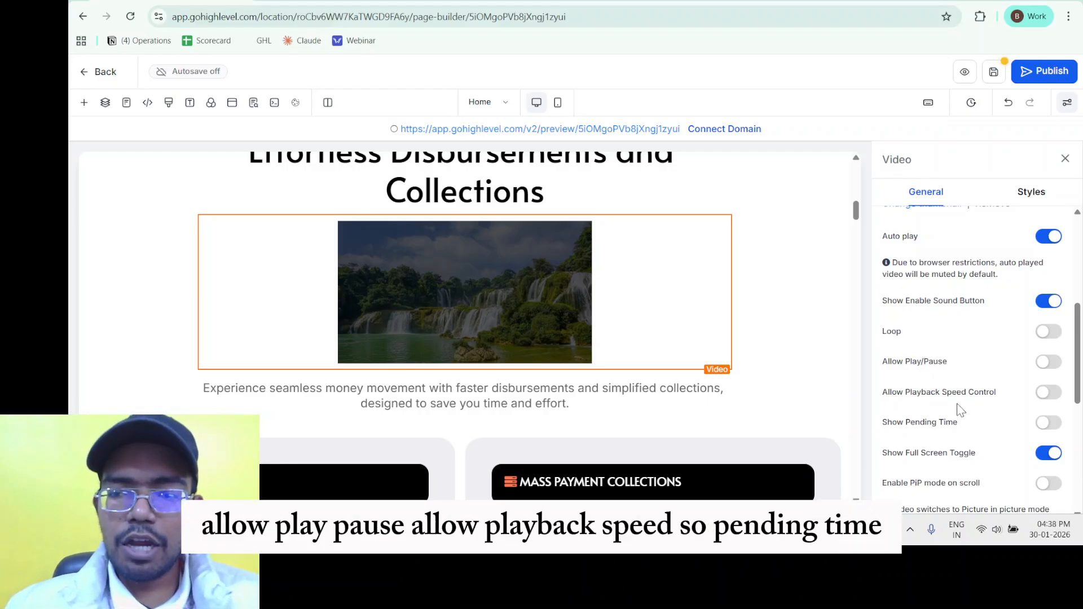
pyautogui.scroll(-2, 961, 410)
pyautogui.scroll(-2, 957, 351)
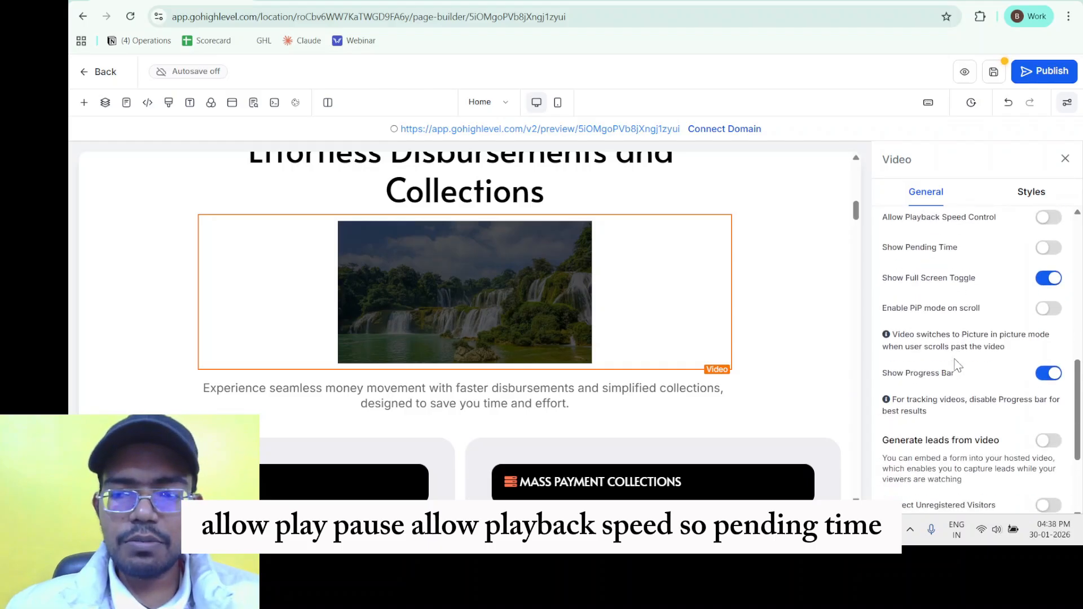
pyautogui.scroll(-3, 958, 395)
pyautogui.scroll(-1, 957, 395)
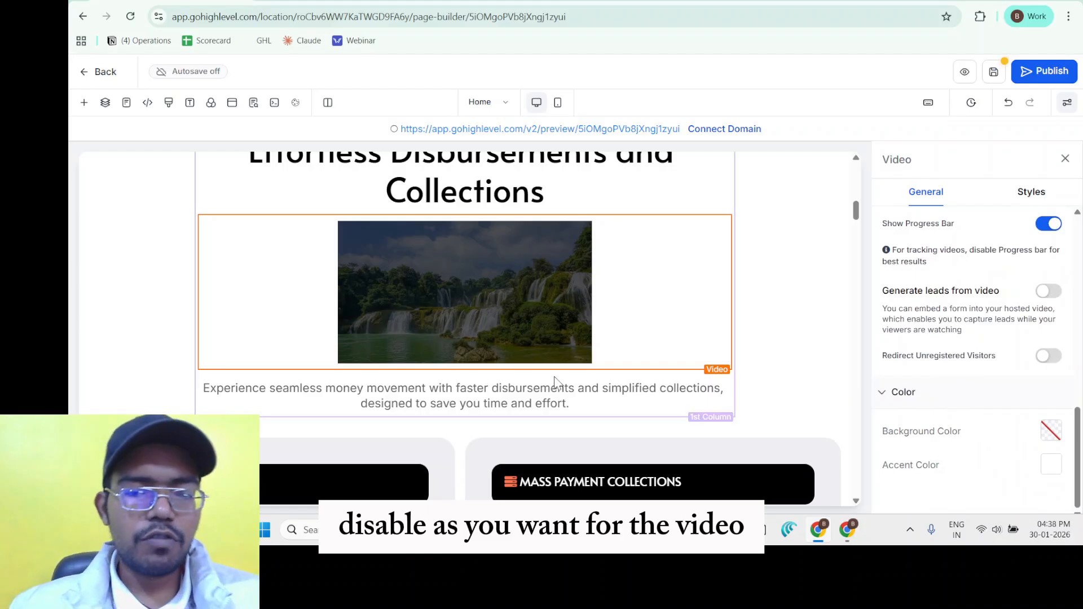
# Step: Look through the remaining home page sections from the new video down to the footer
pyautogui.scroll(-5, 553, 376)
pyautogui.scroll(-6, 444, 274)
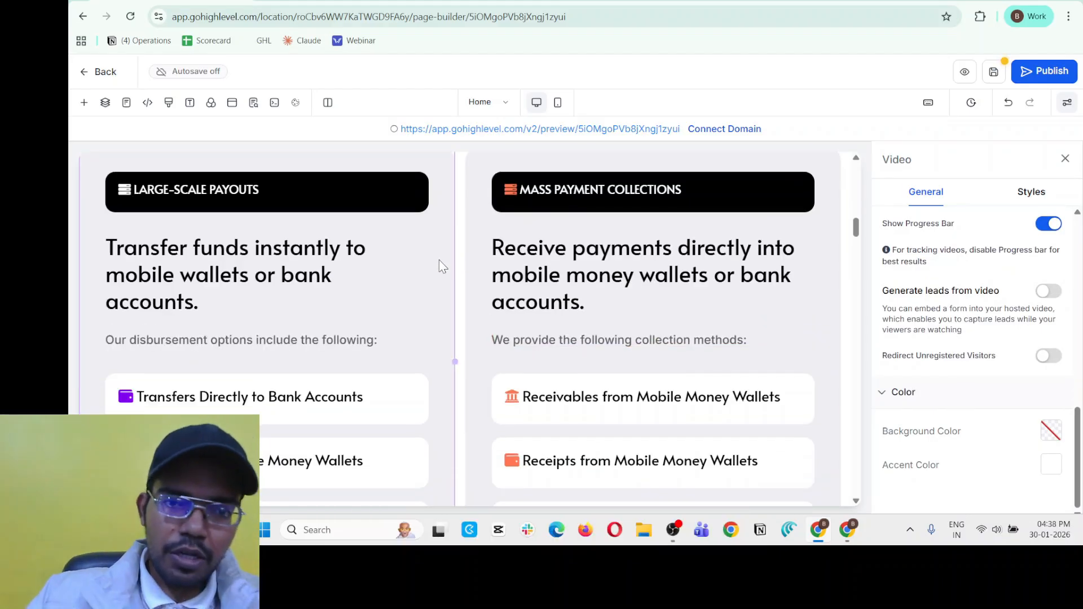
pyautogui.scroll(9, 488, 285)
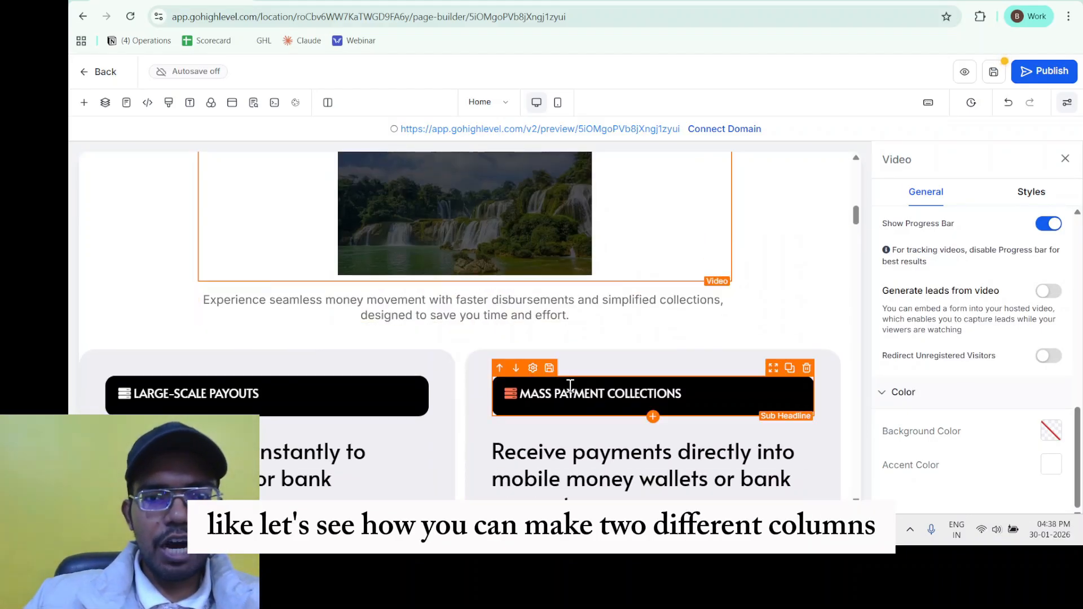
pyautogui.scroll(6, 483, 316)
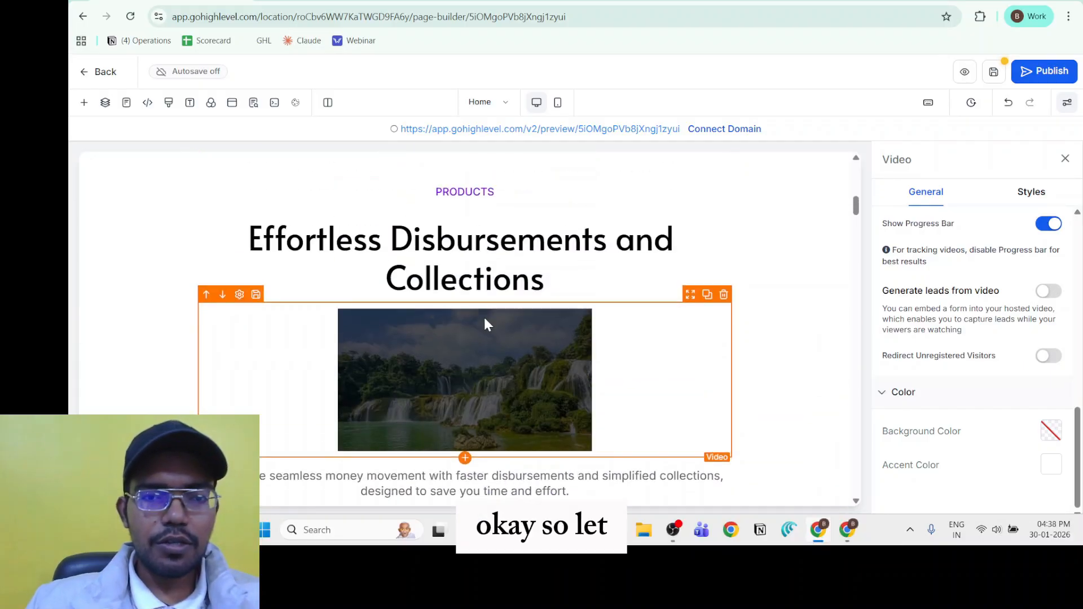
pyautogui.scroll(-6, 486, 339)
pyautogui.scroll(-20, 458, 350)
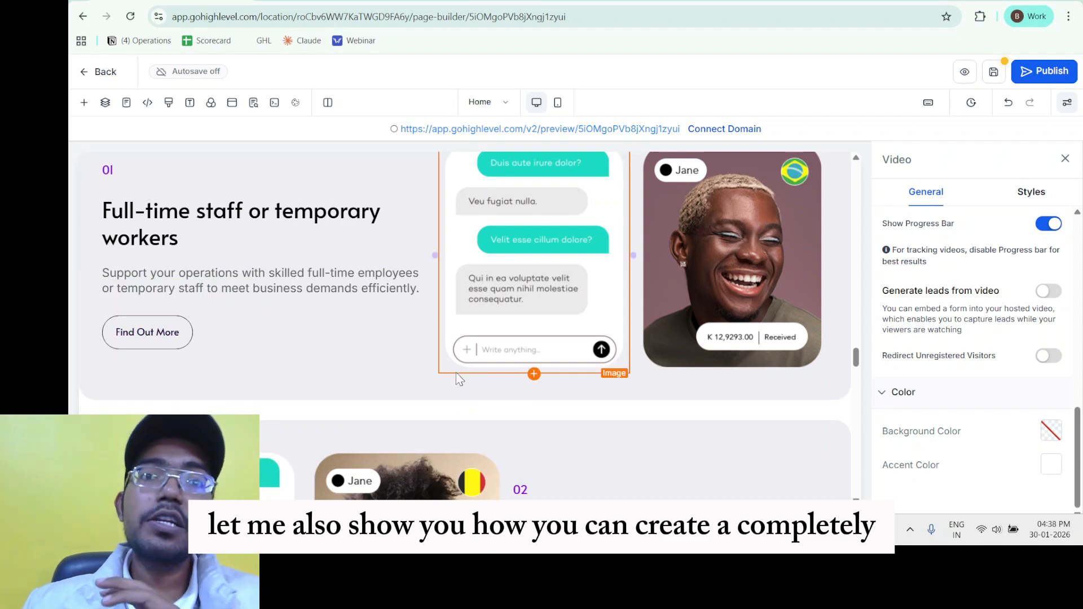
pyautogui.scroll(-15, 456, 372)
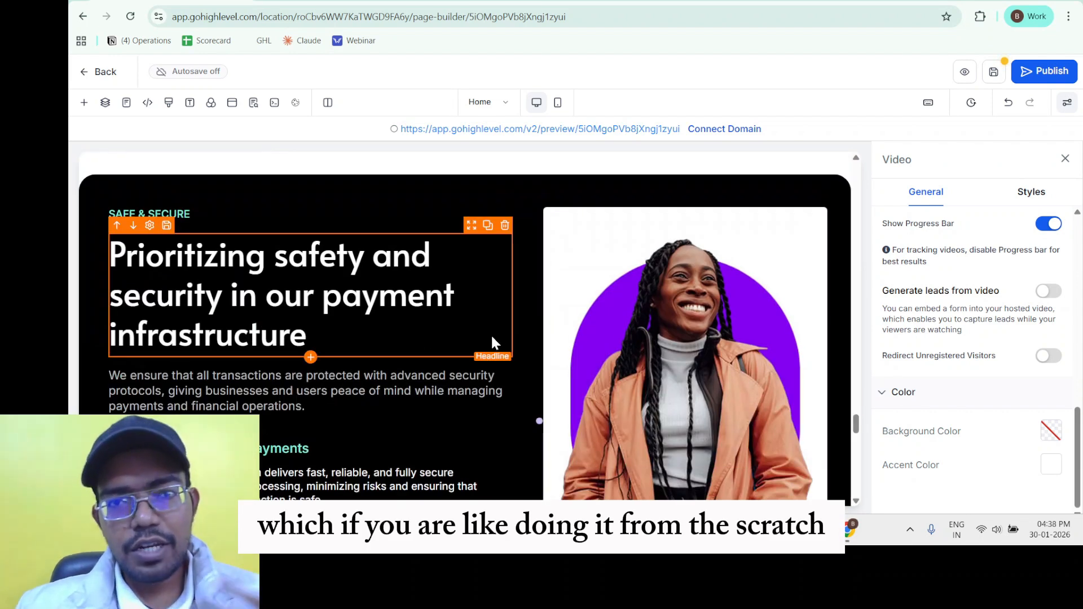
pyautogui.scroll(-20, 492, 336)
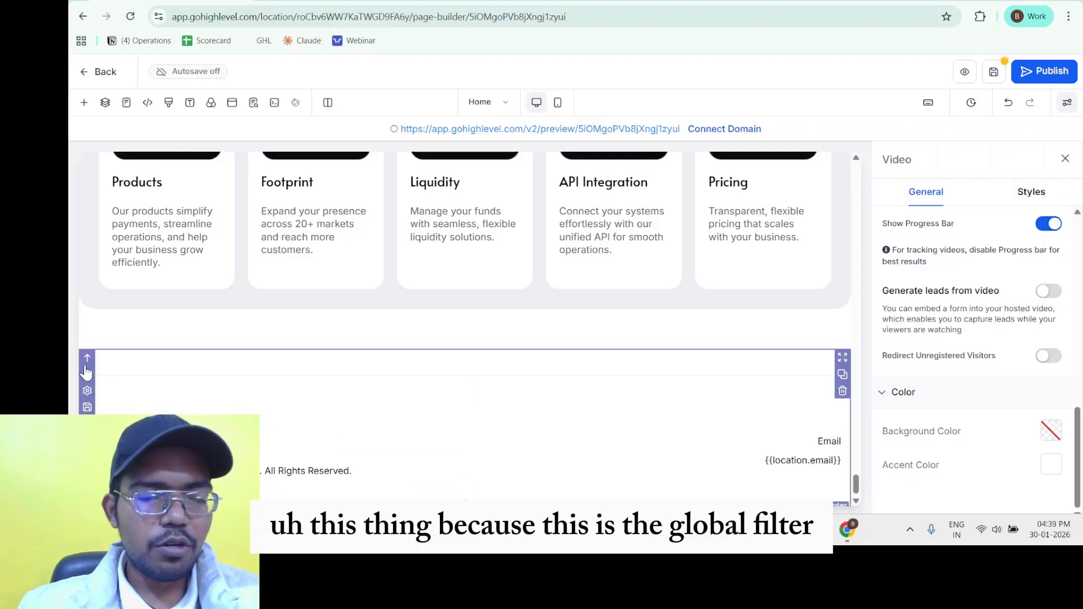
# Step: Add a Full Width section between the Products-to-Pricing cards and the footer
pyautogui.click(80, 104)
pyautogui.click(116, 190)
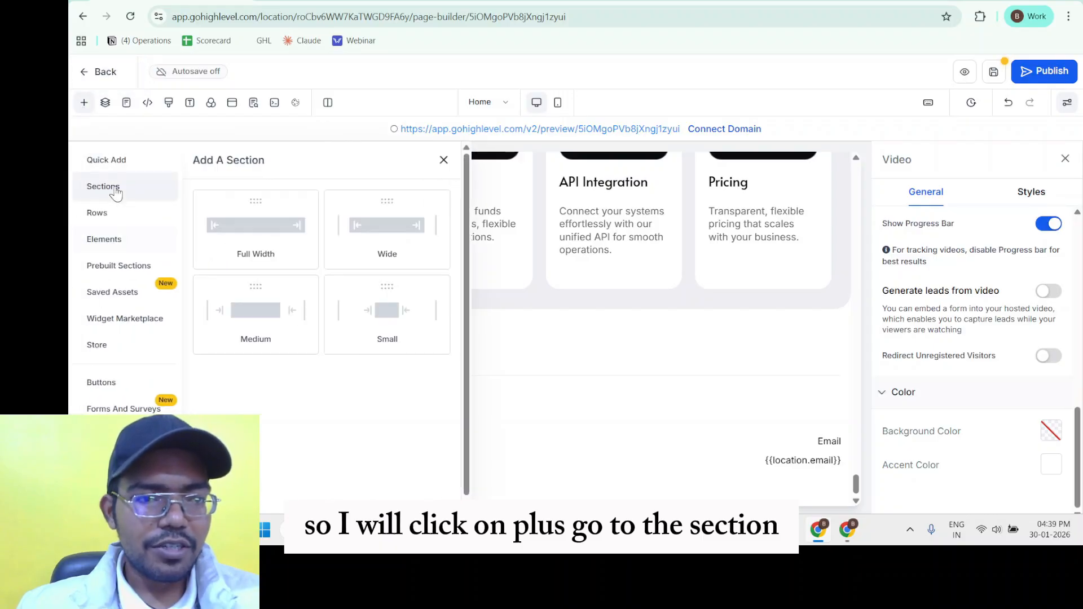
pyautogui.moveTo(270, 244); pyautogui.dragTo(567, 378)
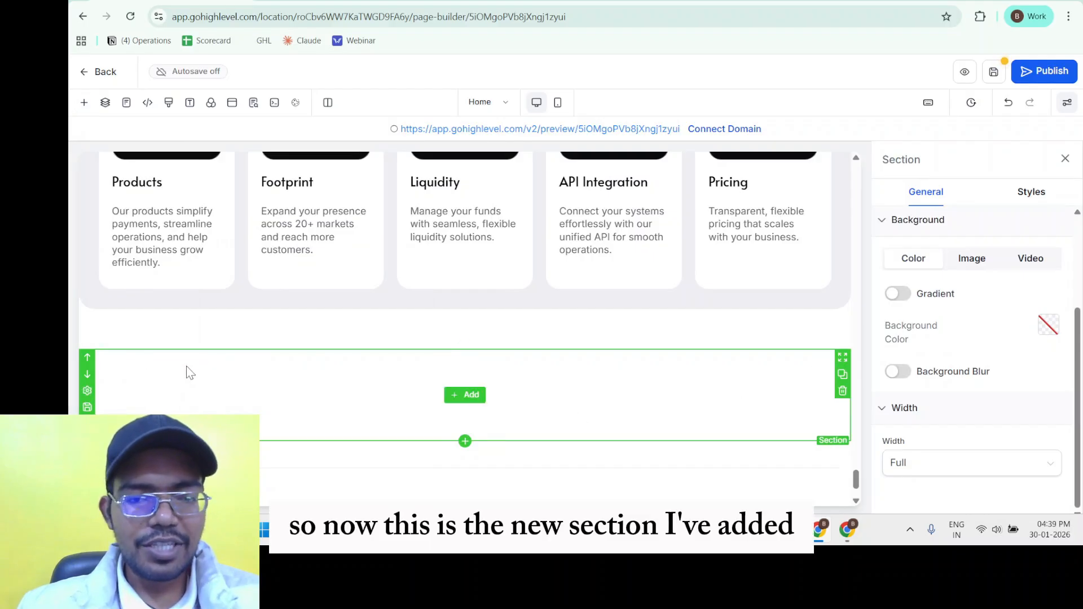
# Step: Place a 3 Column row inside the new empty section above the footer
pyautogui.click(473, 396)
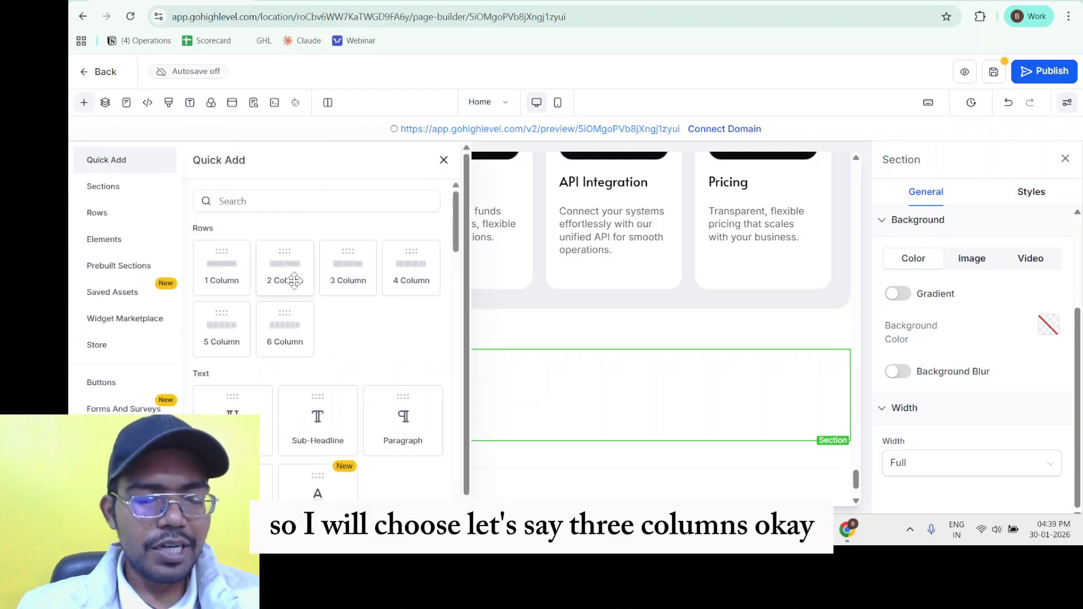
pyautogui.moveTo(346, 282); pyautogui.dragTo(483, 392)
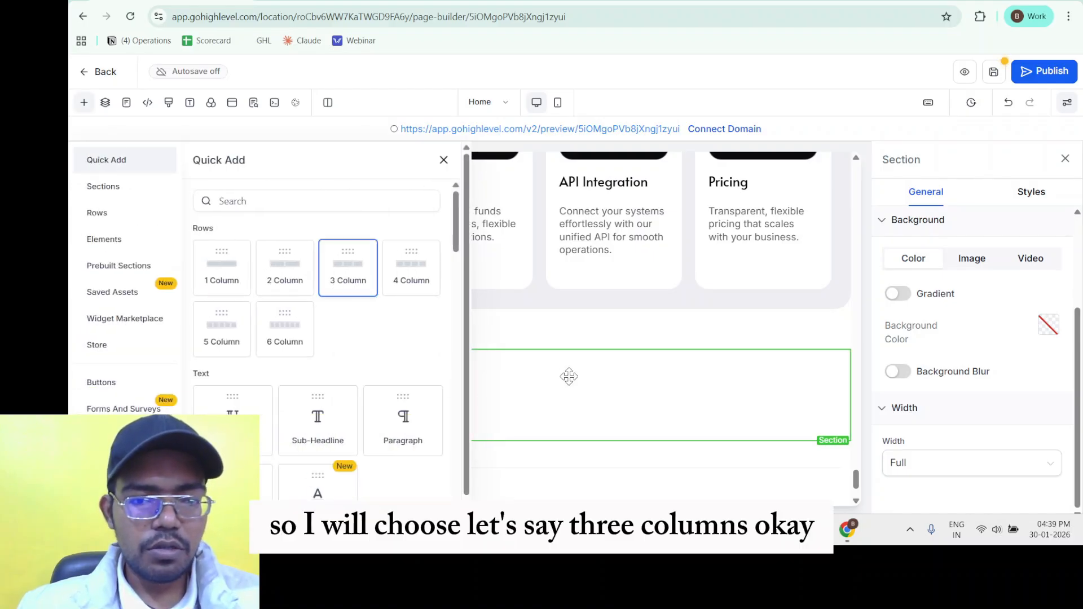
pyautogui.moveTo(569, 376); pyautogui.dragTo(557, 390)
pyautogui.scroll(-2, 341, 375)
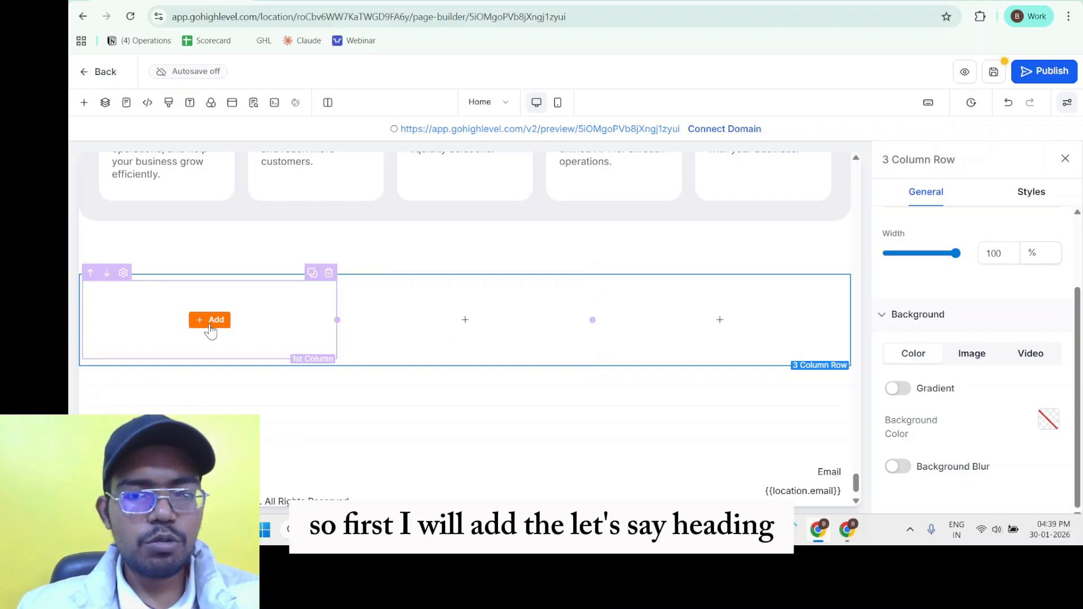
# Step: Add a Headline element to the first column of the new row
pyautogui.click(210, 320)
pyautogui.moveTo(232, 420); pyautogui.dragTo(210, 340)
pyautogui.moveTo(267, 363); pyautogui.dragTo(268, 361)
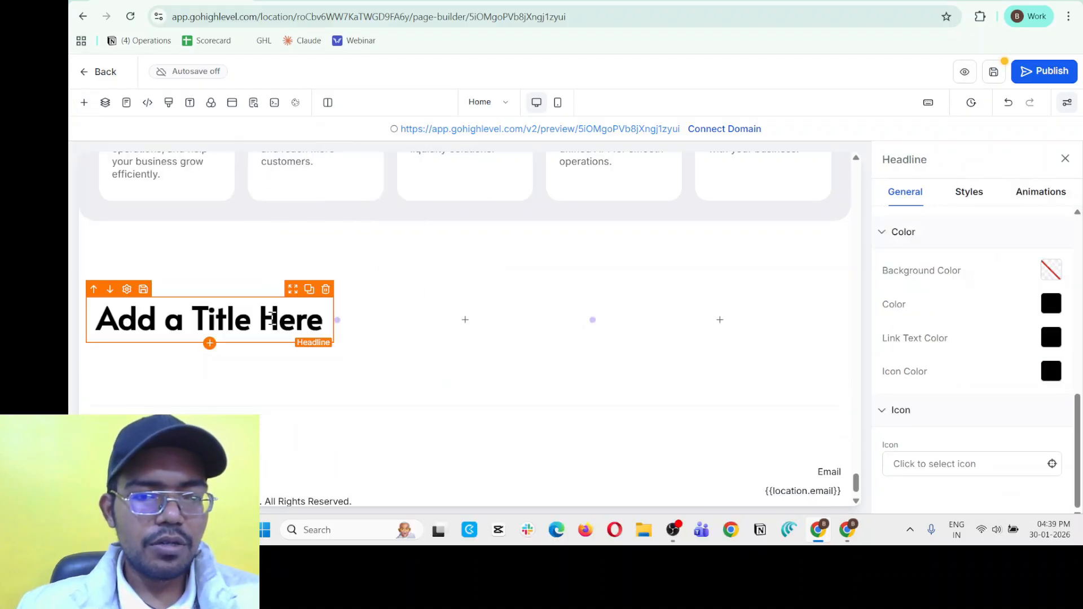
# Step: Add a Video element to the second column of the new row
pyautogui.click(466, 321)
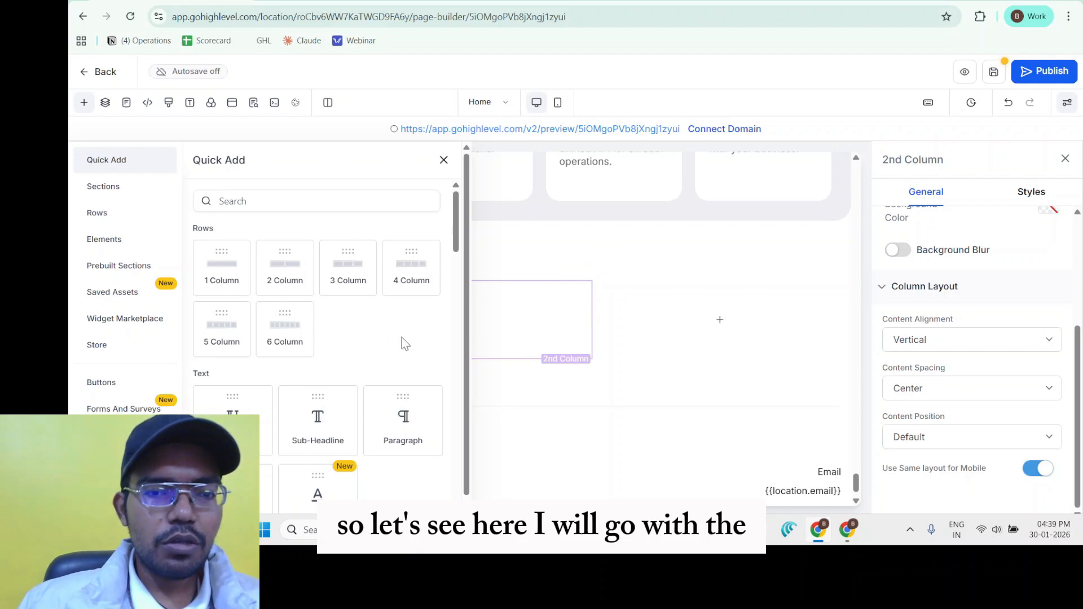
pyautogui.scroll(-1, 495, 321)
pyautogui.scroll(-3, 339, 369)
pyautogui.scroll(-6, 338, 368)
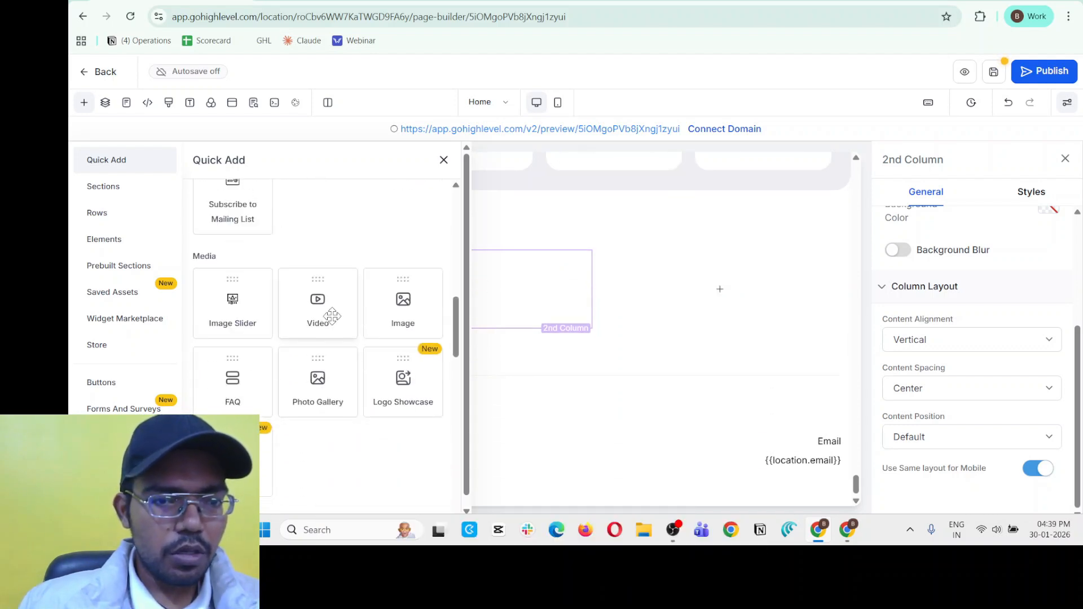
pyautogui.moveTo(332, 316); pyautogui.dragTo(462, 323)
# Step: Look through the quick-add elements and add an FAQ element to the third column of the row
pyautogui.click(726, 295)
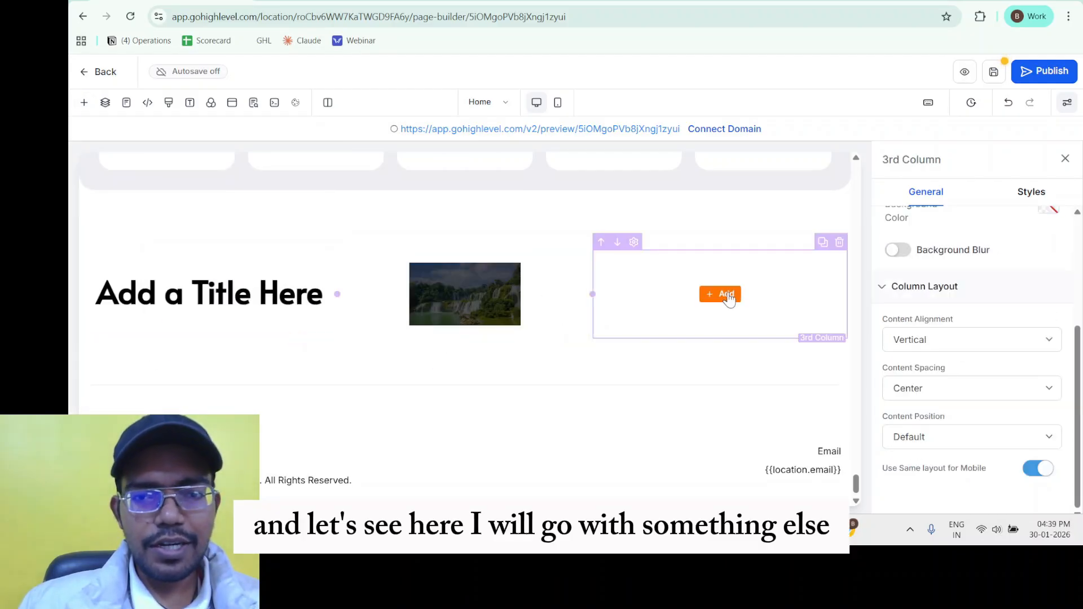
pyautogui.scroll(-10, 350, 405)
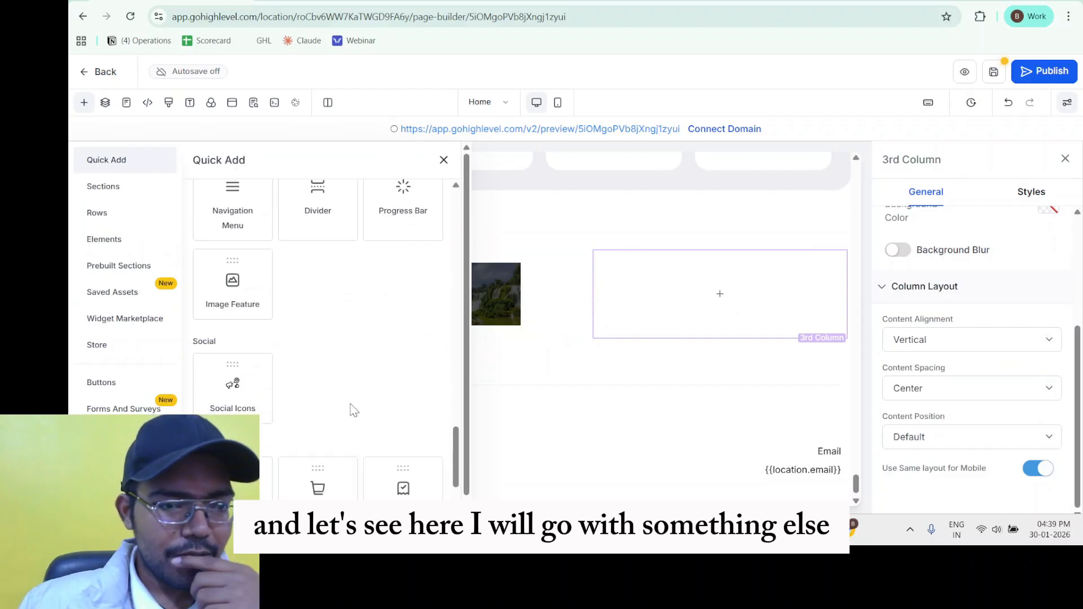
pyautogui.scroll(-2, 268, 393)
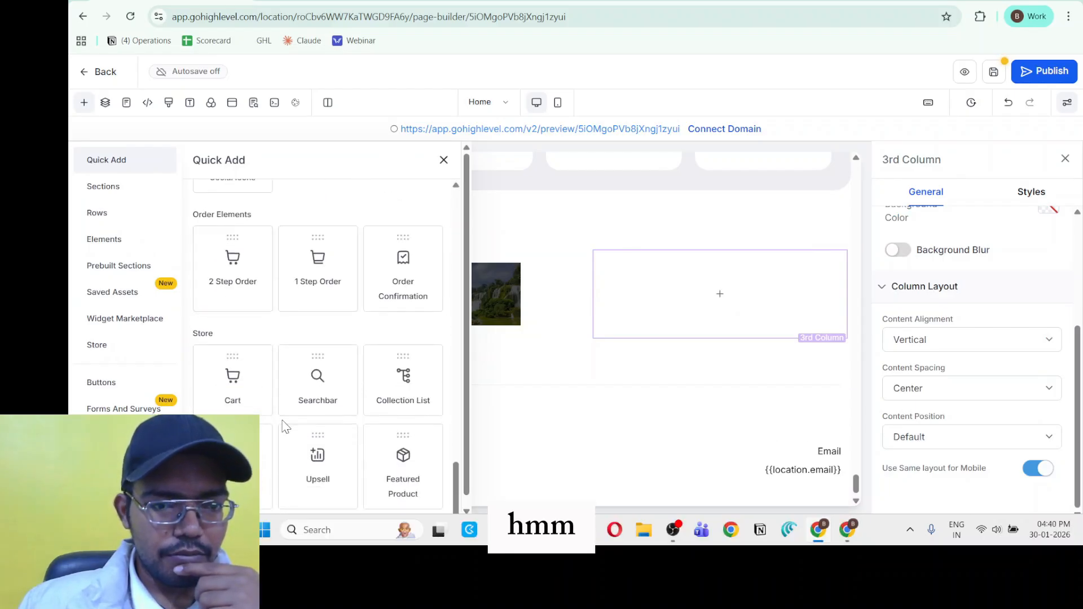
pyautogui.scroll(5, 373, 444)
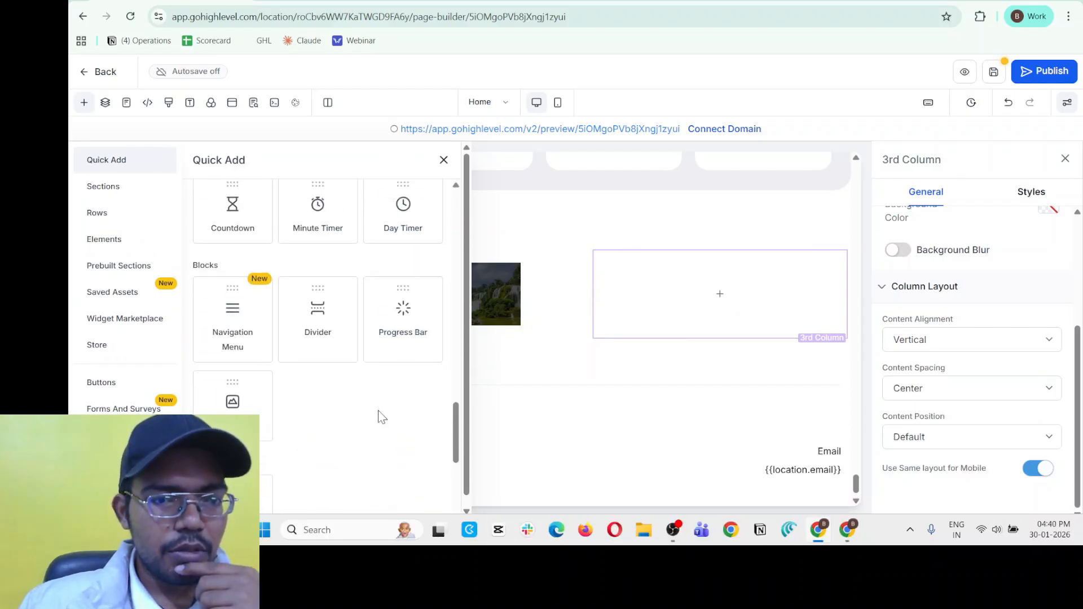
pyautogui.scroll(2, 260, 367)
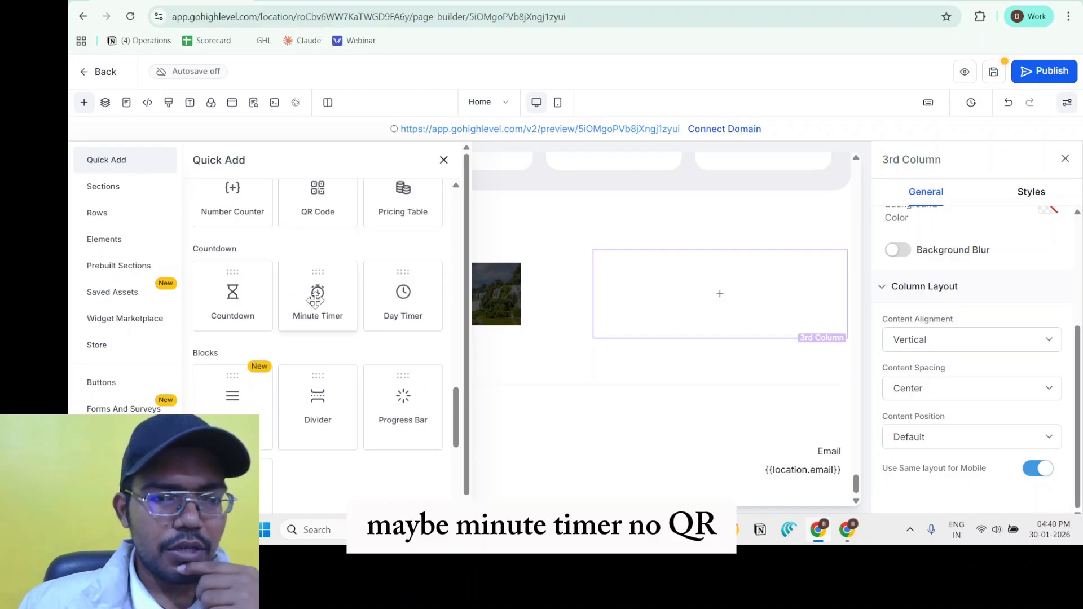
pyautogui.scroll(2, 390, 279)
pyautogui.scroll(4, 251, 383)
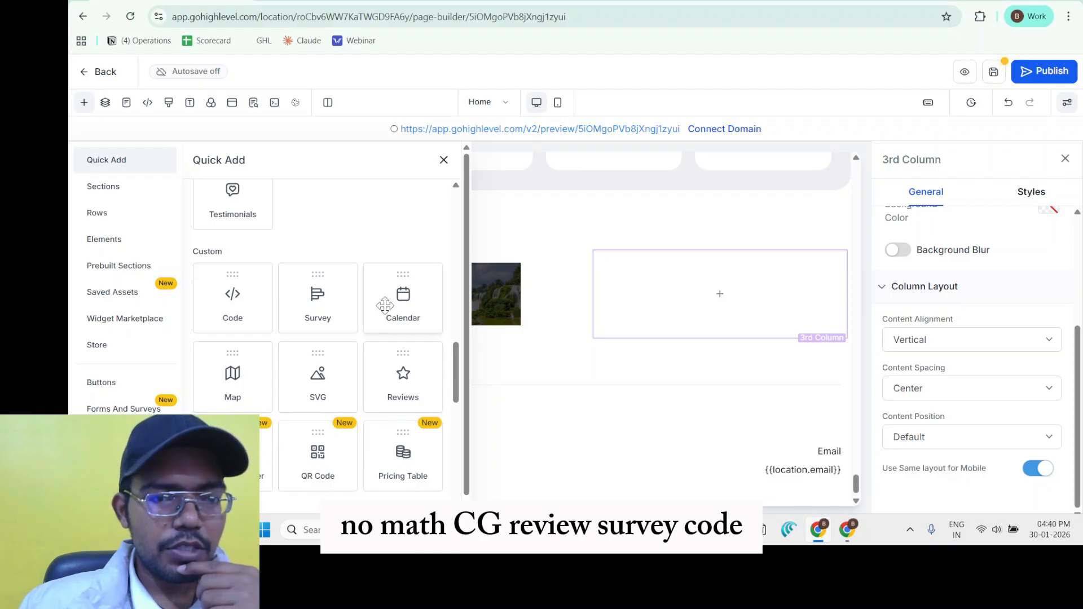
pyautogui.scroll(2, 263, 340)
pyautogui.scroll(2, 251, 291)
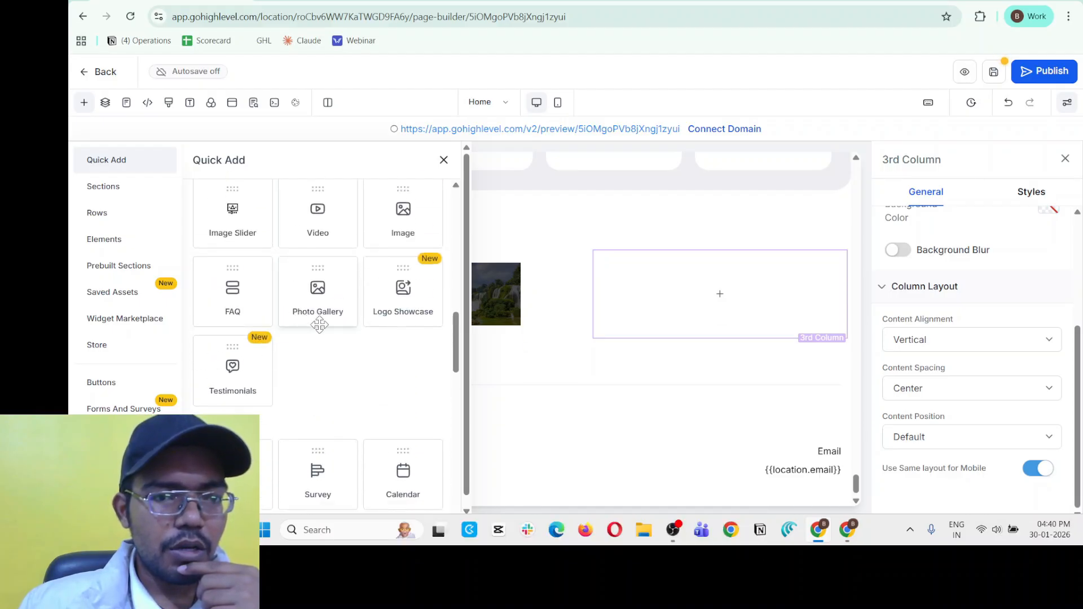
pyautogui.moveTo(237, 293); pyautogui.dragTo(655, 282)
pyautogui.moveTo(617, 399); pyautogui.dragTo(598, 377)
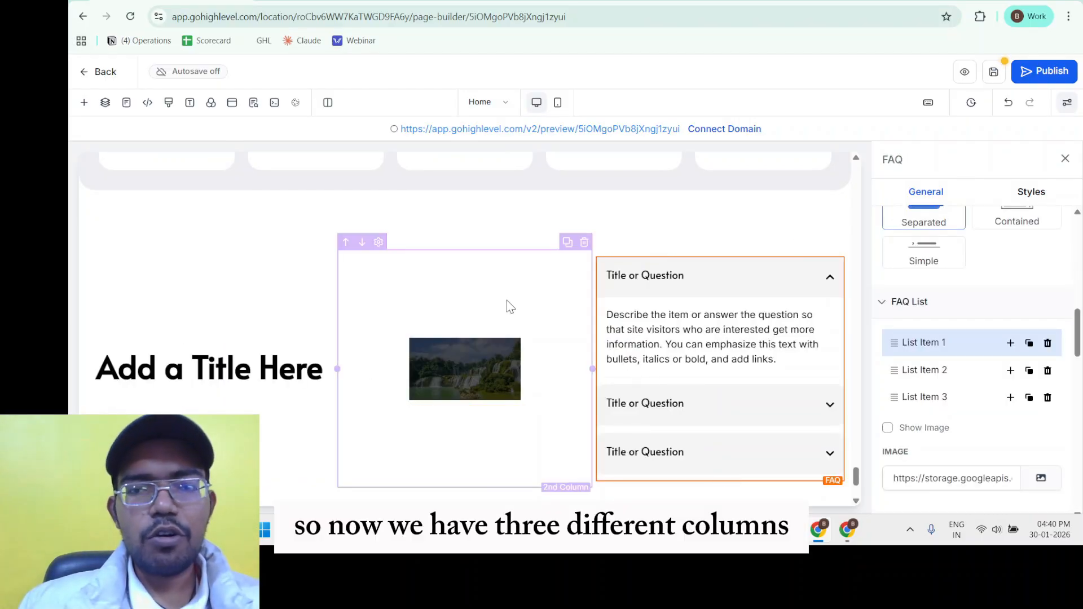
# Step: Review the general and style options of the video in the second column
pyautogui.click(449, 383)
pyautogui.scroll(10, 902, 316)
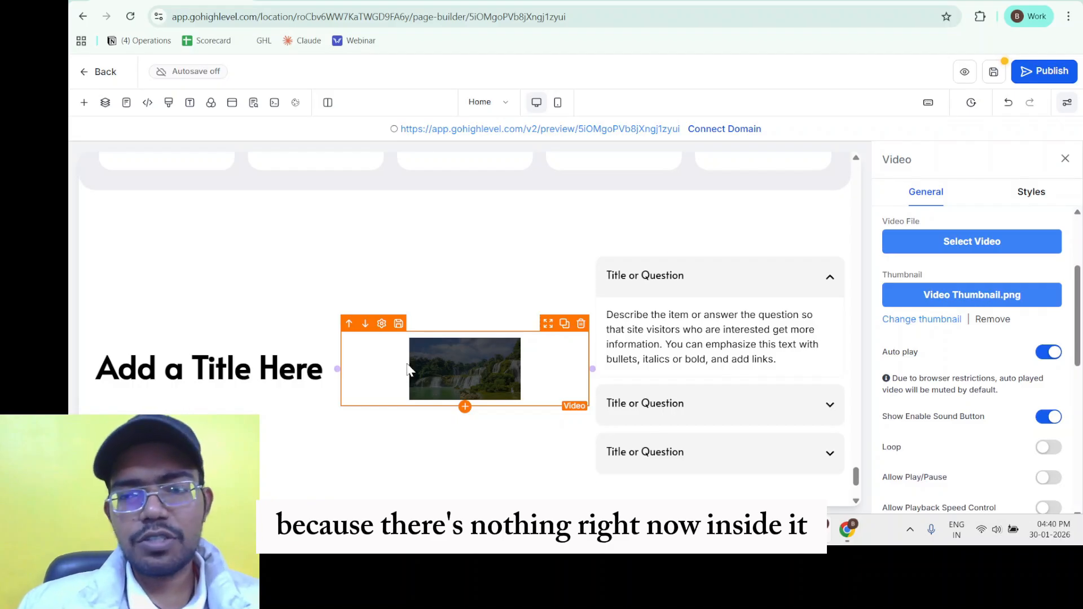
pyautogui.click(1018, 199)
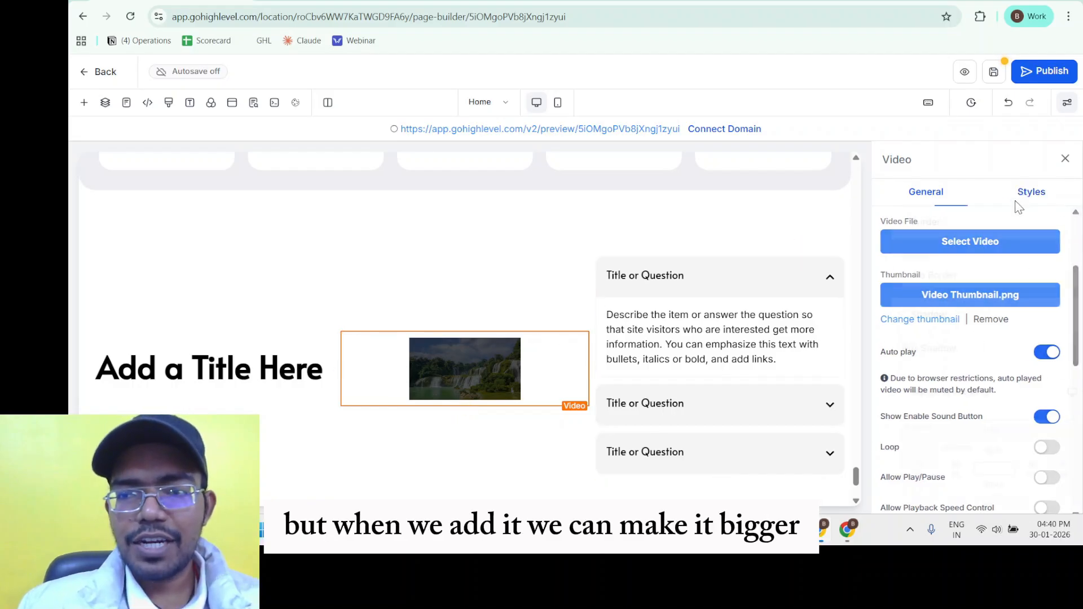
pyautogui.scroll(-4, 925, 377)
pyautogui.scroll(3, 925, 377)
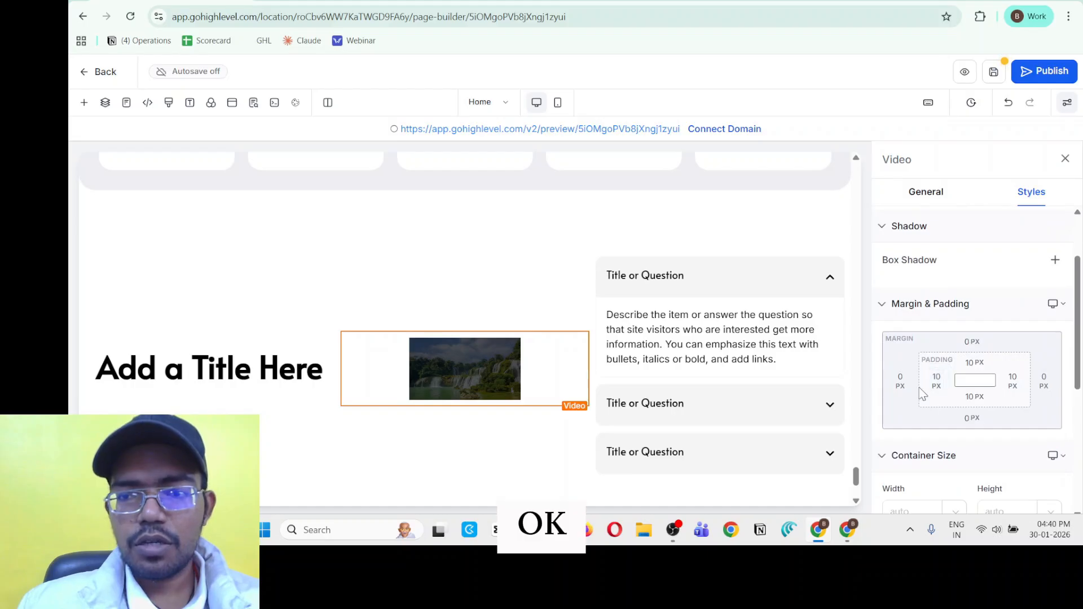
# Step: Replace the first column's placeholder headline text with "Watch Before You Go:"
pyautogui.tripleClick(282, 367)
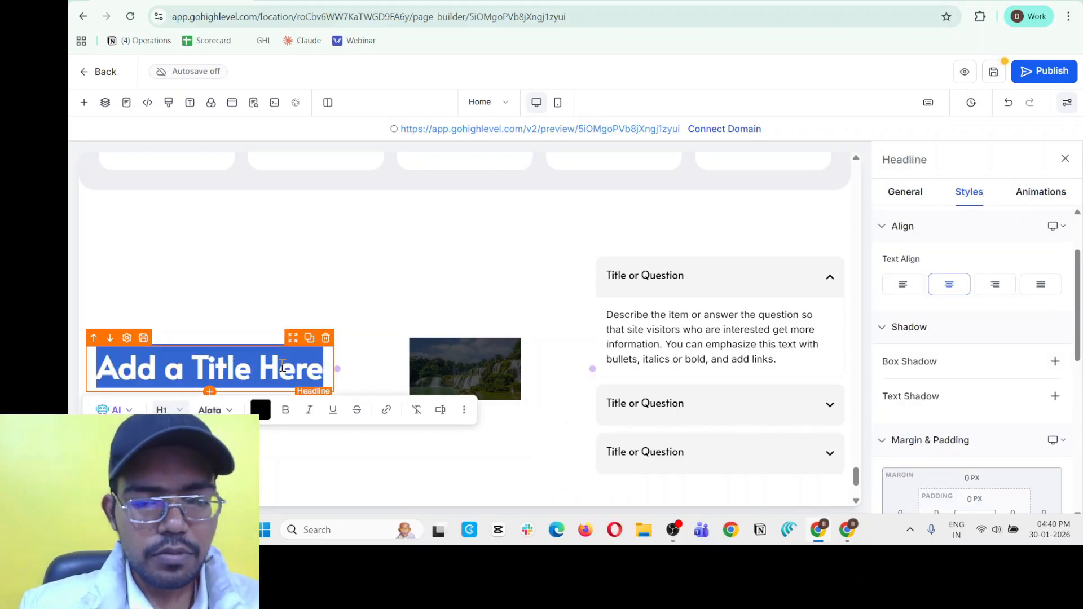
pyautogui.write('Wac')
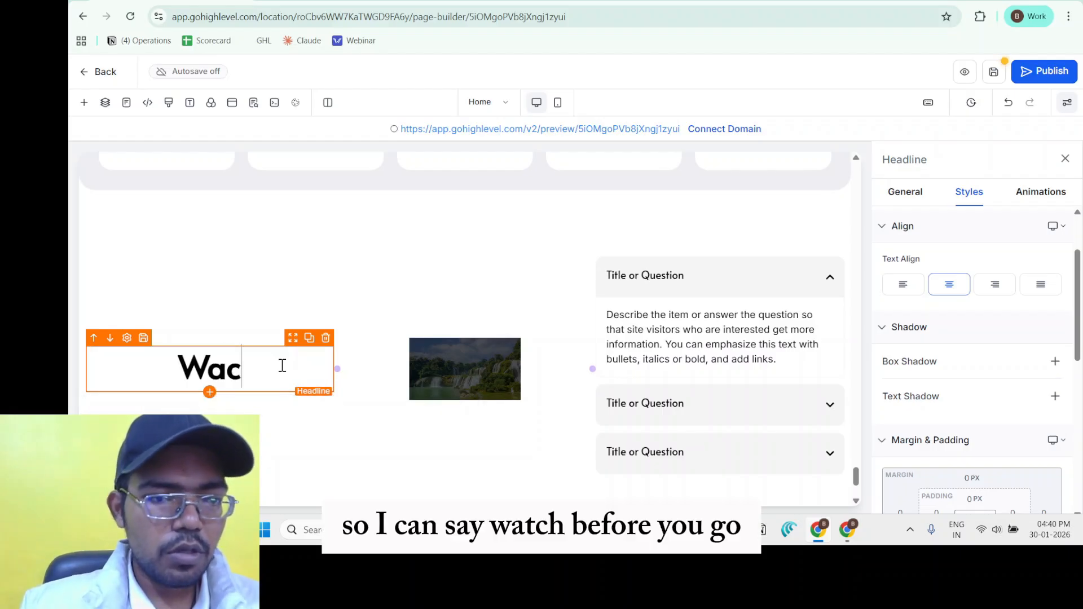
pyautogui.press('BackSpace')
pyautogui.write('tch Befo')
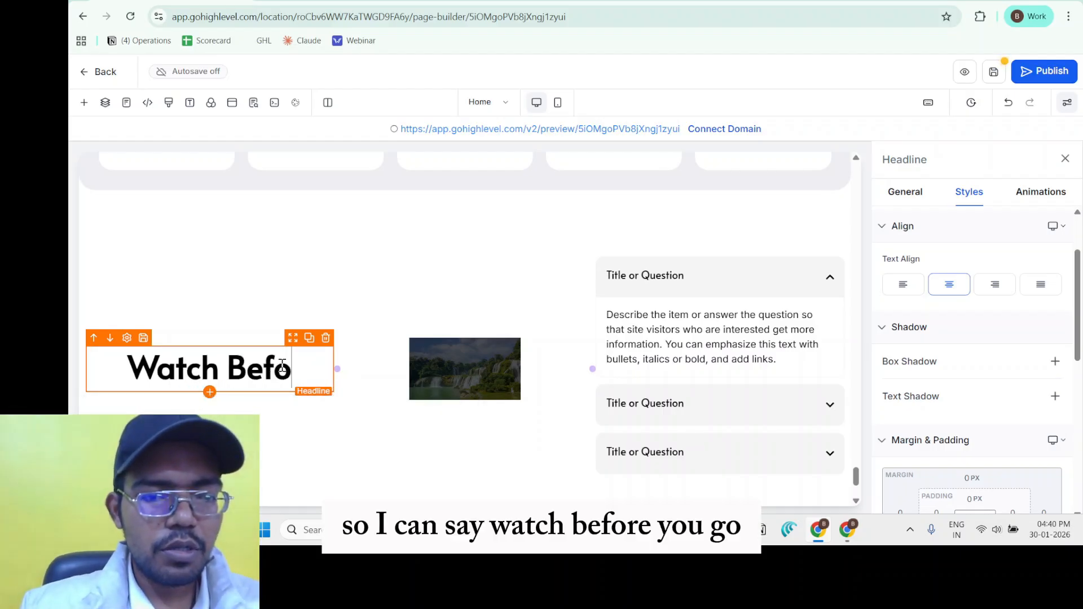
pyautogui.write('re You GO')
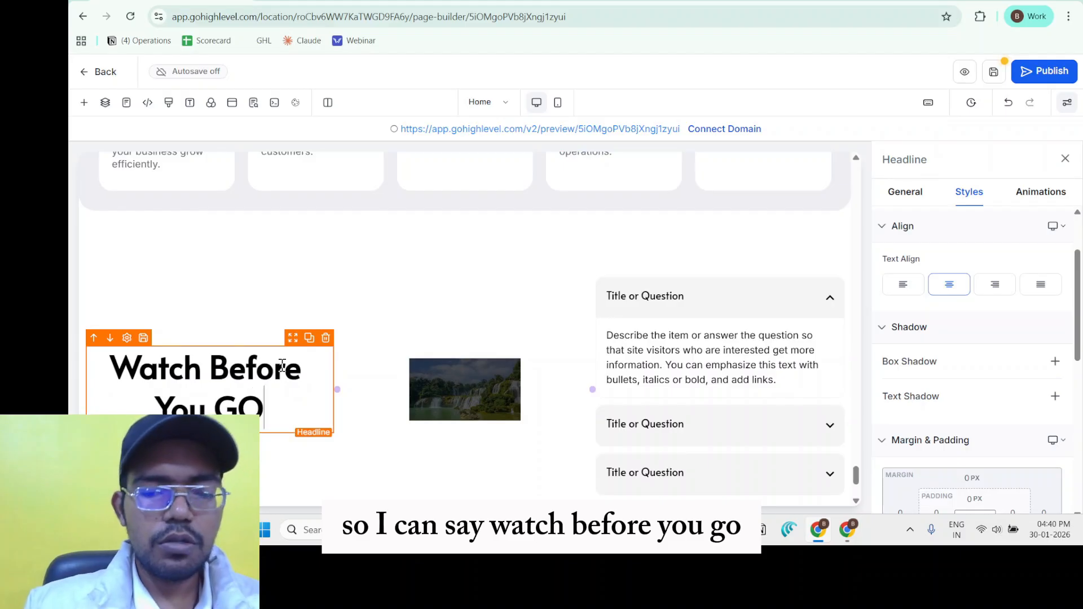
pyautogui.press('BackSpace')
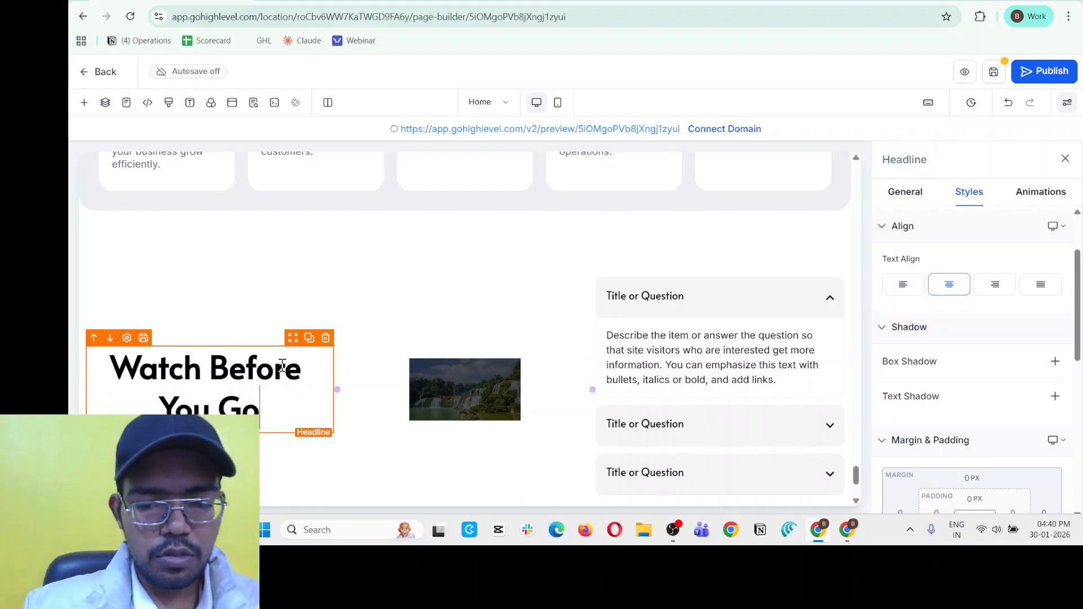
# Step: Check the second-column video's shadow, margin, padding and container size settings
pyautogui.click(421, 381)
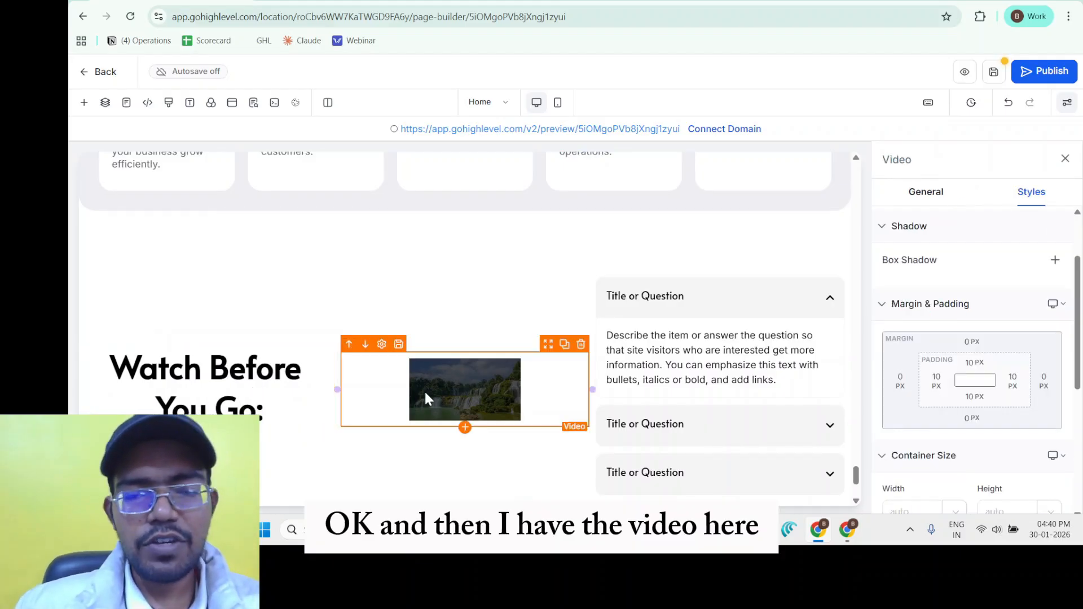
pyautogui.scroll(-3, 649, 307)
pyautogui.scroll(3, 646, 319)
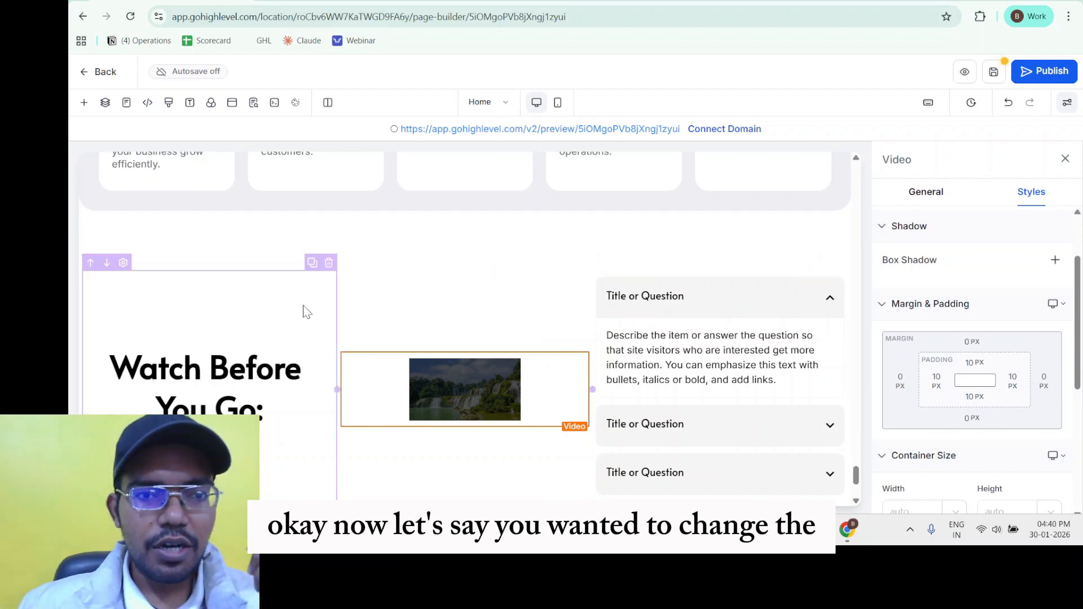
# Step: Set the background color of the first column, behind the "Watch Before You Go:" headline, to the light grey-blue default color
pyautogui.click(253, 291)
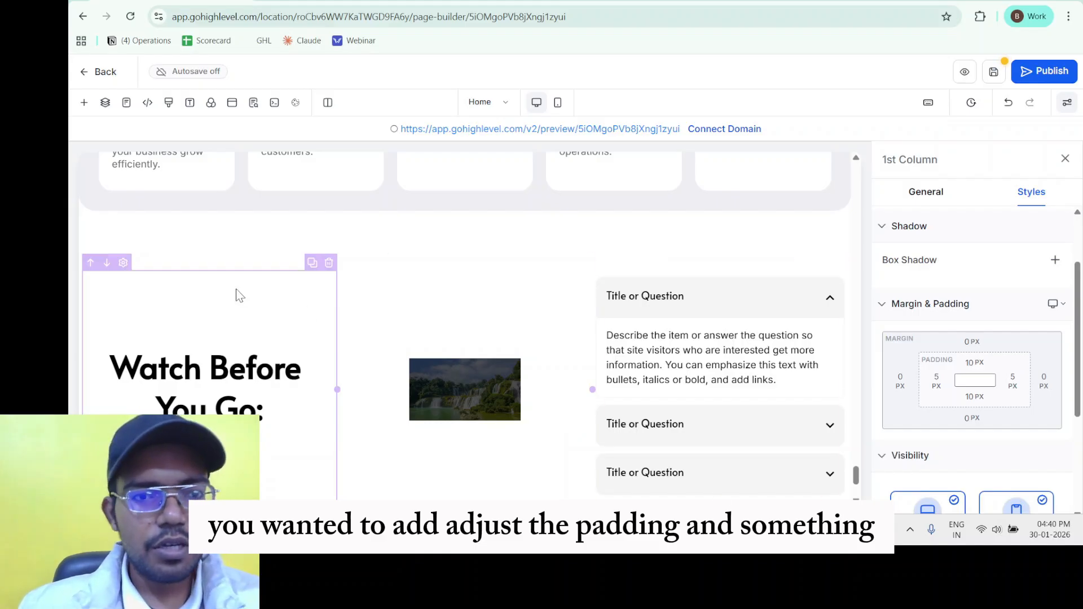
pyautogui.scroll(2, 967, 235)
pyautogui.click(937, 199)
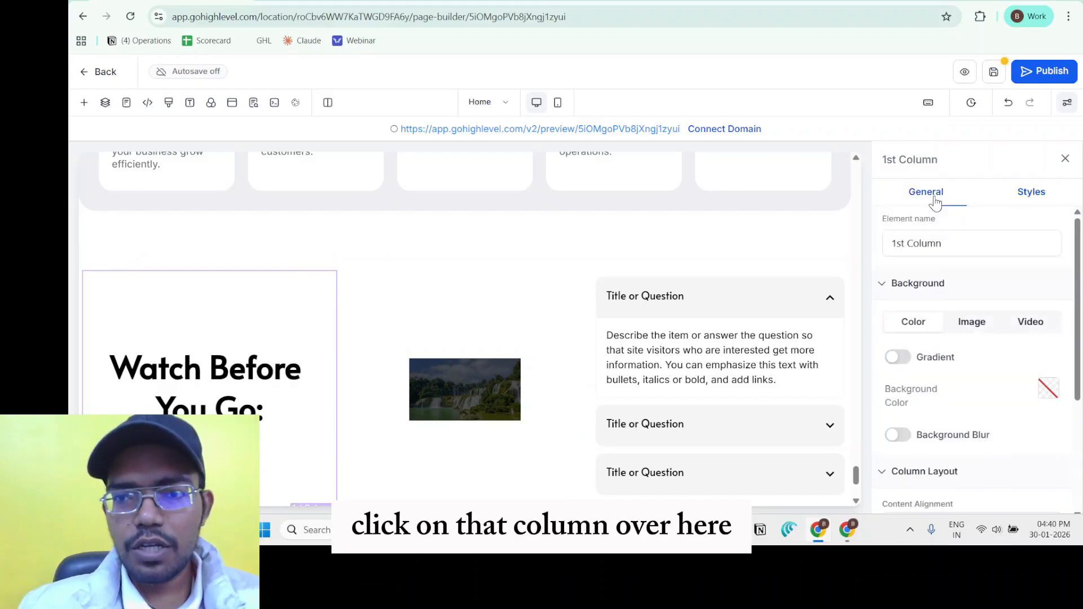
pyautogui.scroll(-3, 926, 274)
pyautogui.scroll(2, 957, 257)
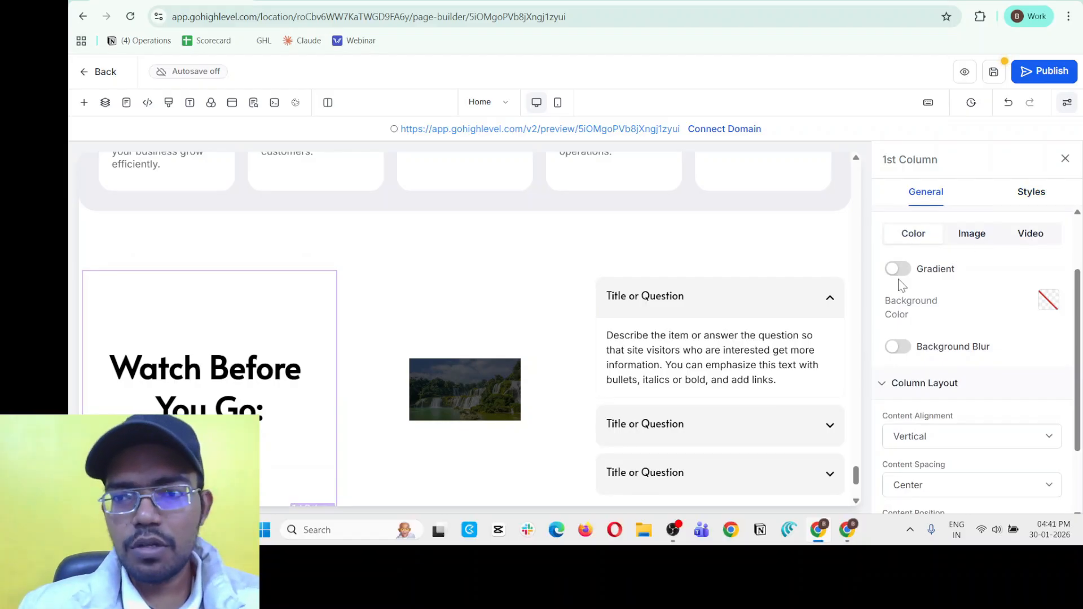
pyautogui.click(1047, 310)
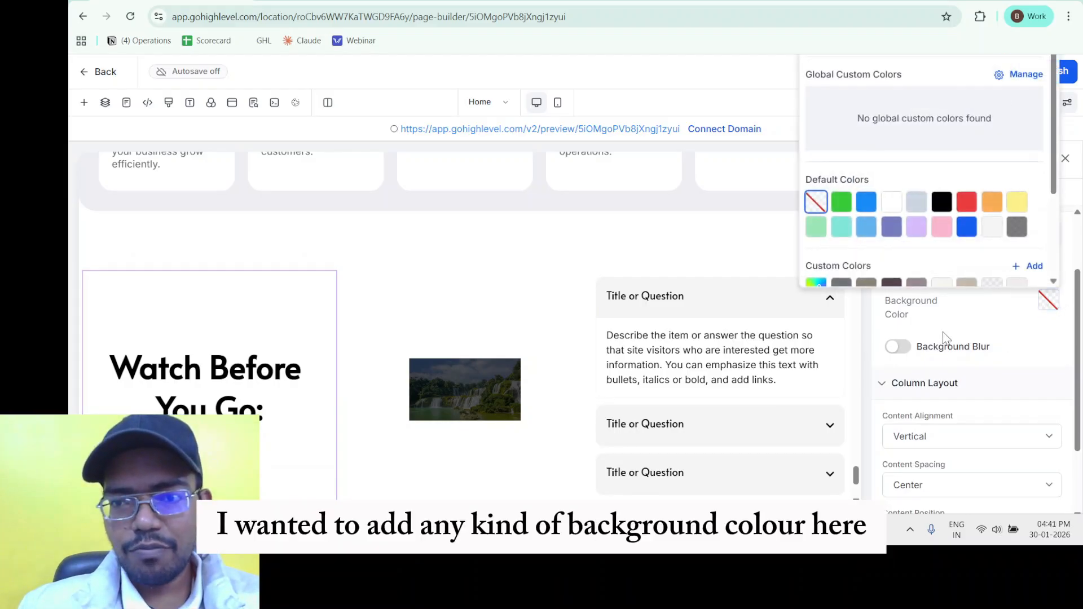
pyautogui.click(918, 206)
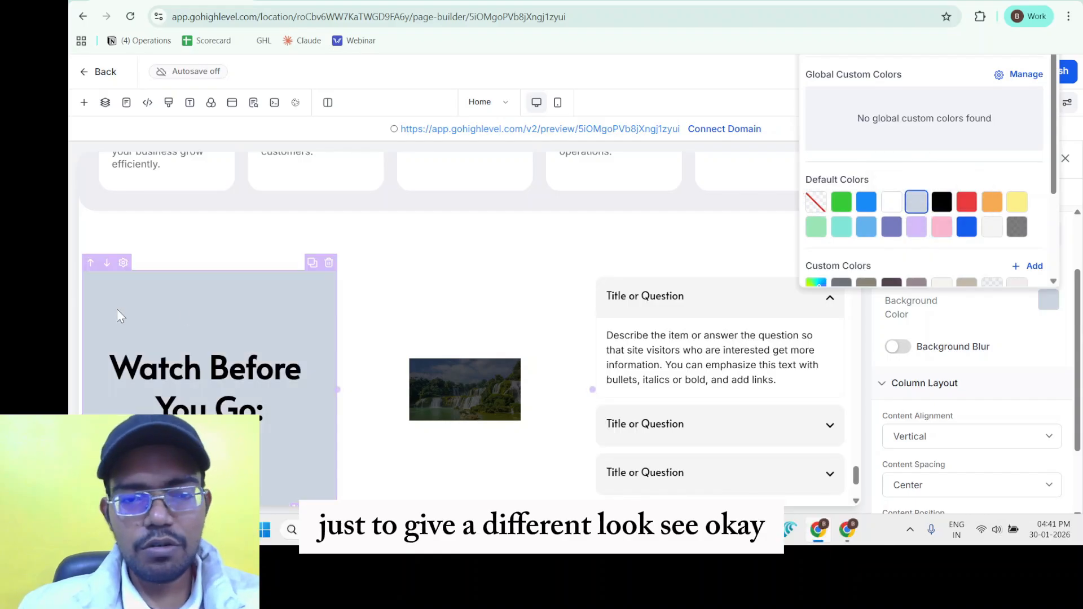
pyautogui.click(976, 319)
# Step: Review the first column's layout options, including the Content Spacing choices, keeping the spacing at Center
pyautogui.scroll(-2, 962, 367)
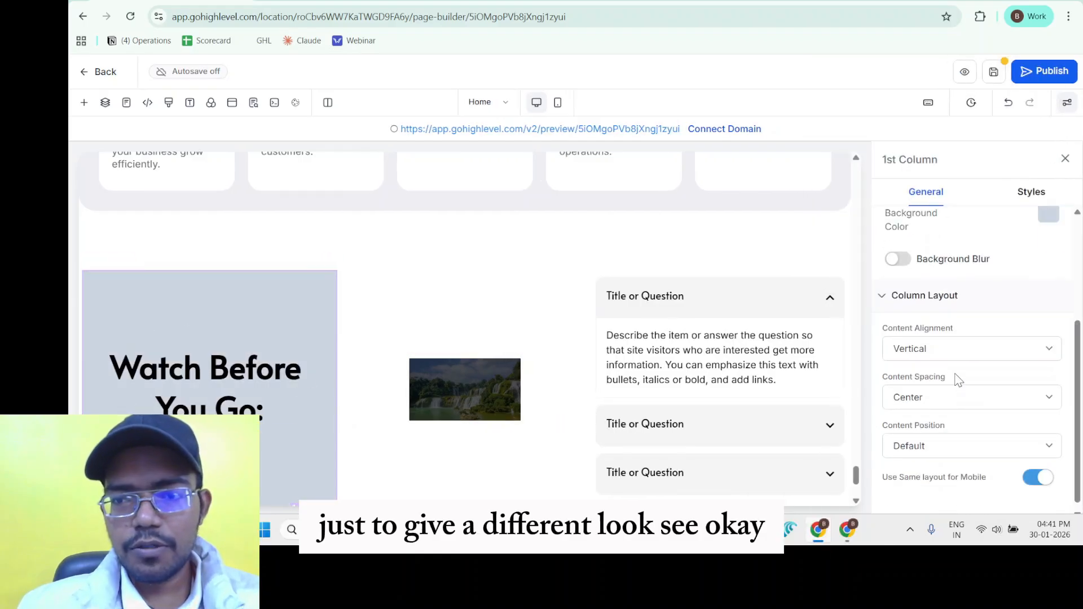
pyautogui.scroll(-1, 939, 364)
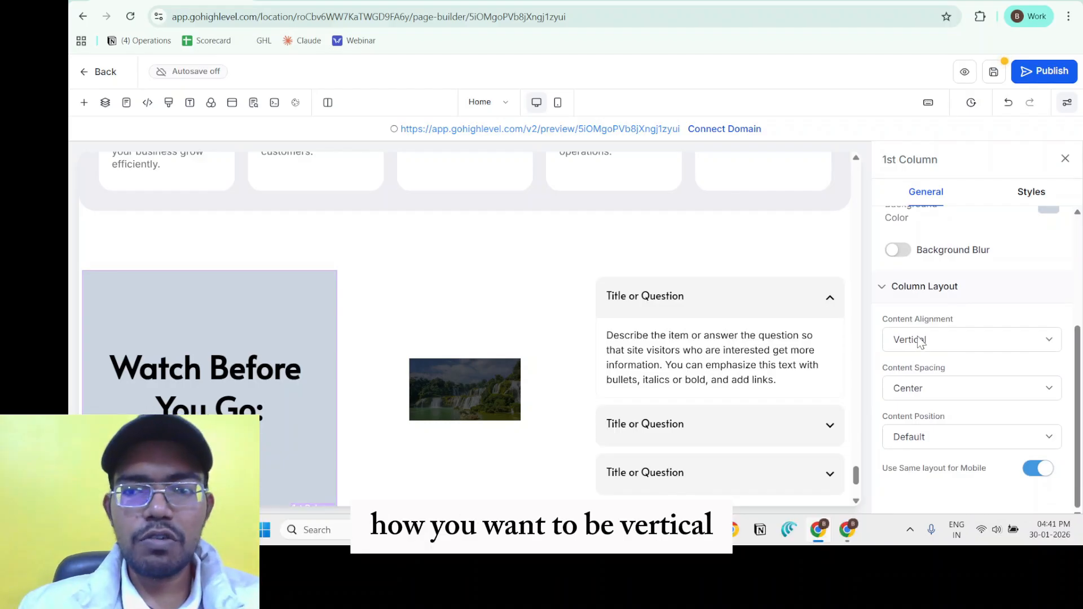
pyautogui.click(904, 395)
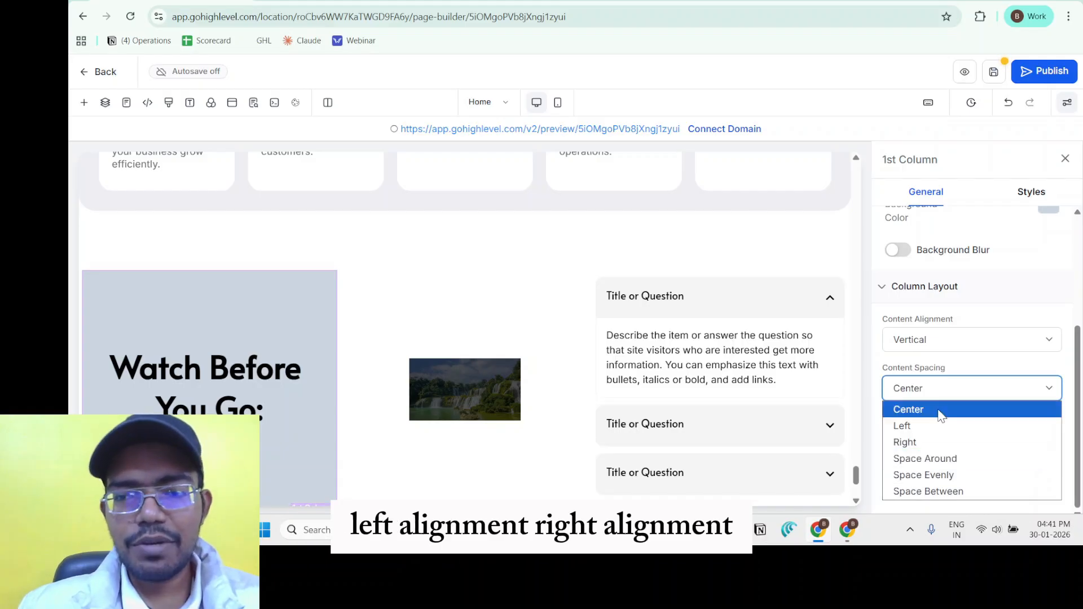
pyautogui.click(968, 370)
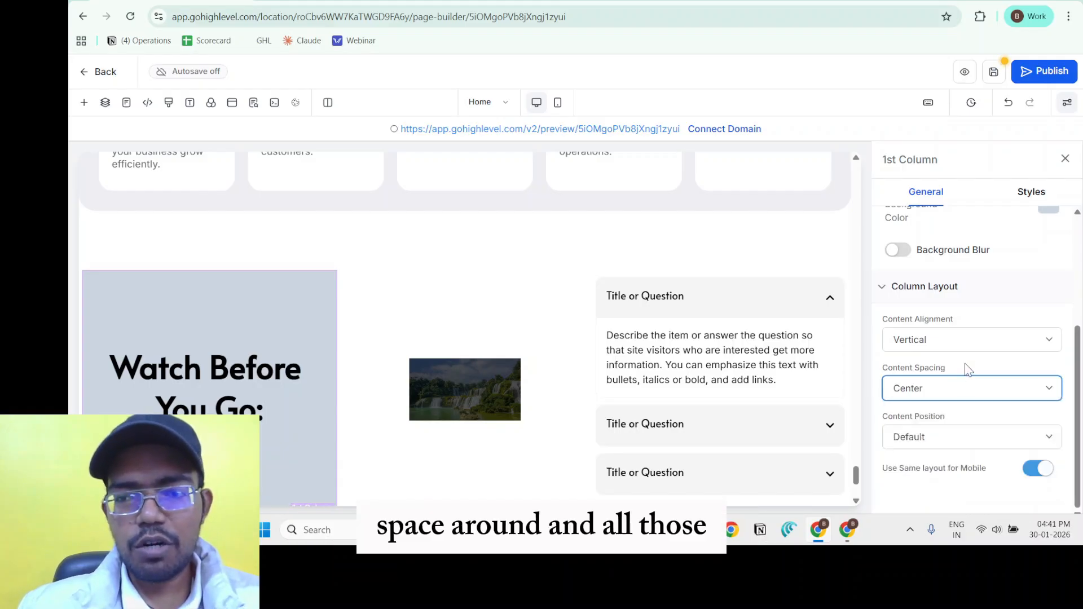
# Step: Review the first column's Content Position choices in its layout settings
pyautogui.click(933, 447)
pyautogui.click(933, 446)
pyautogui.moveTo(894, 418); pyautogui.dragTo(942, 419)
pyautogui.click(946, 420)
pyautogui.click(920, 447)
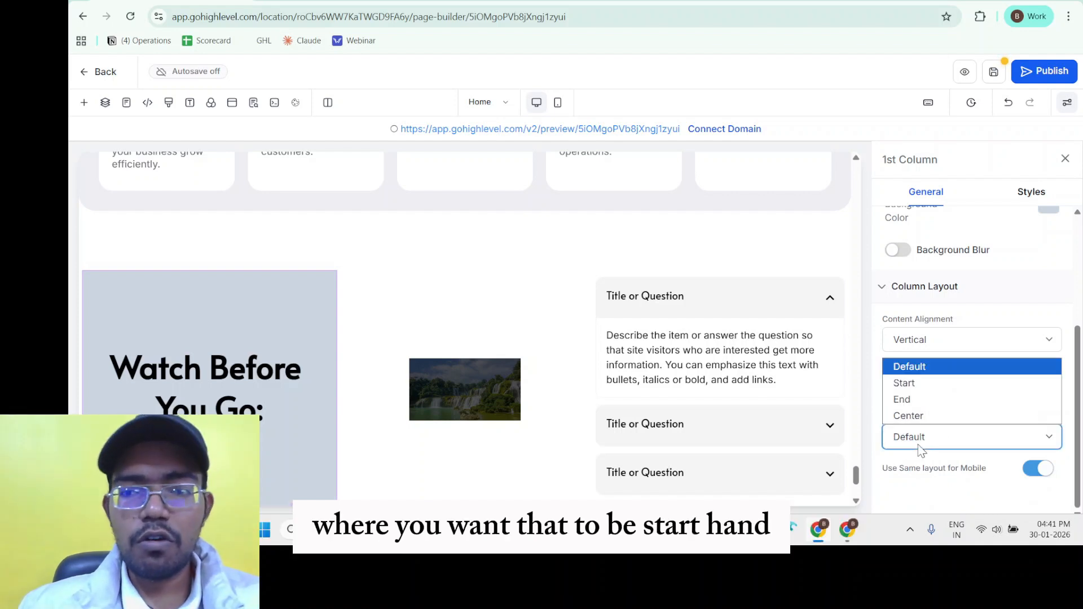
pyautogui.click(924, 415)
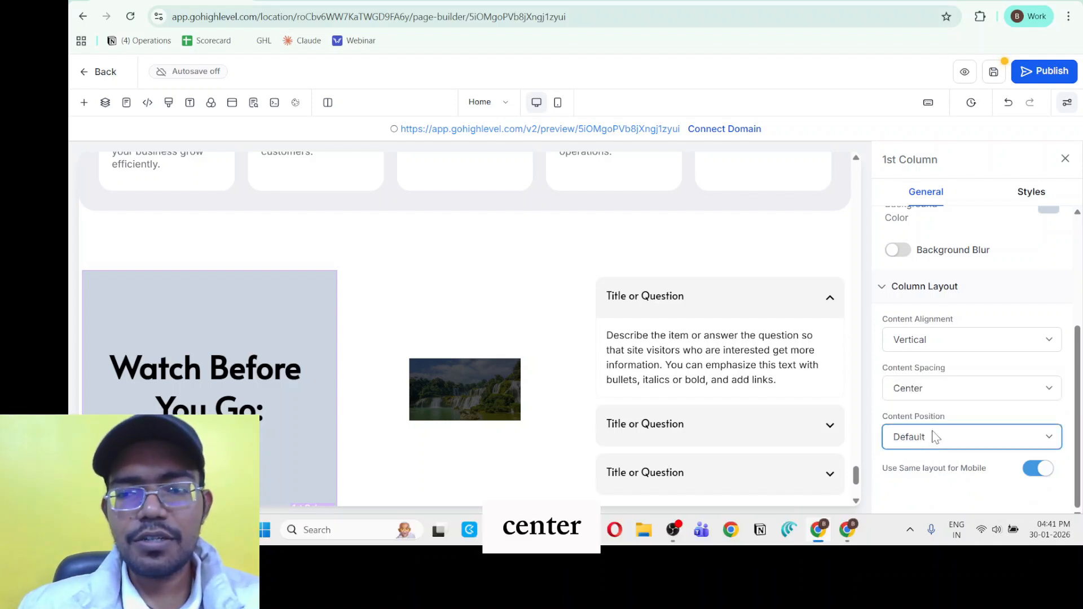
# Step: Check the first column's border, shadow, margin, padding and visibility style settings
pyautogui.click(1031, 192)
pyautogui.scroll(-3, 962, 305)
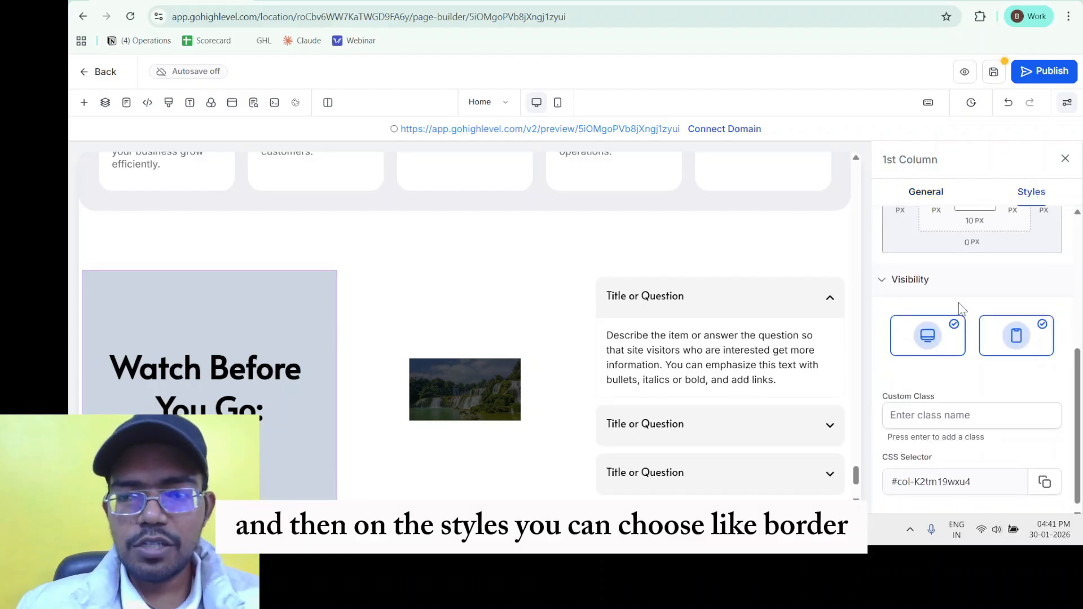
pyautogui.scroll(3, 963, 302)
pyautogui.scroll(-4, 942, 354)
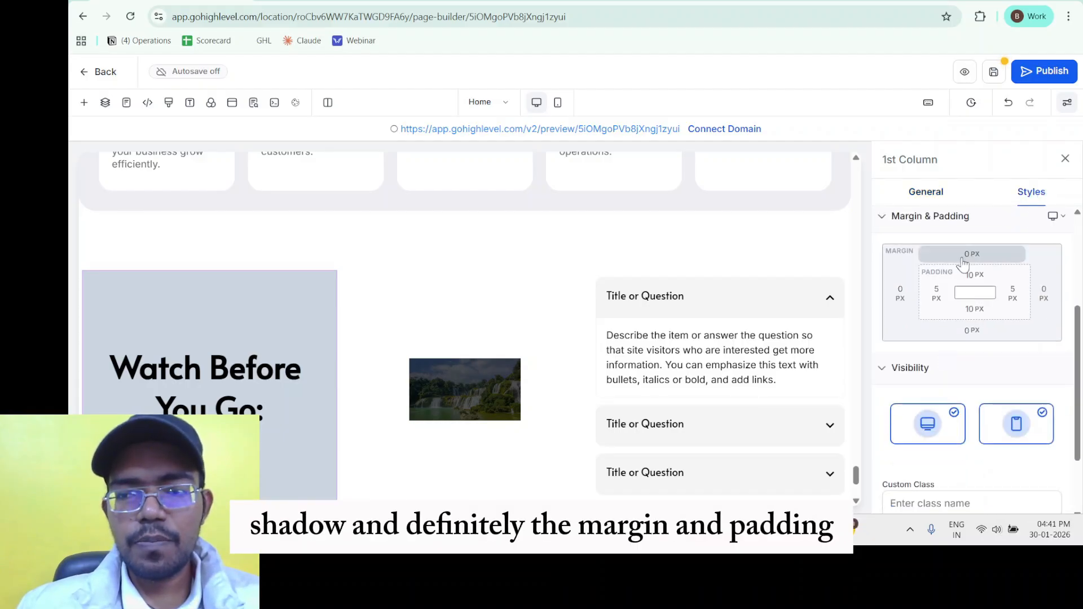
pyautogui.scroll(3, 943, 372)
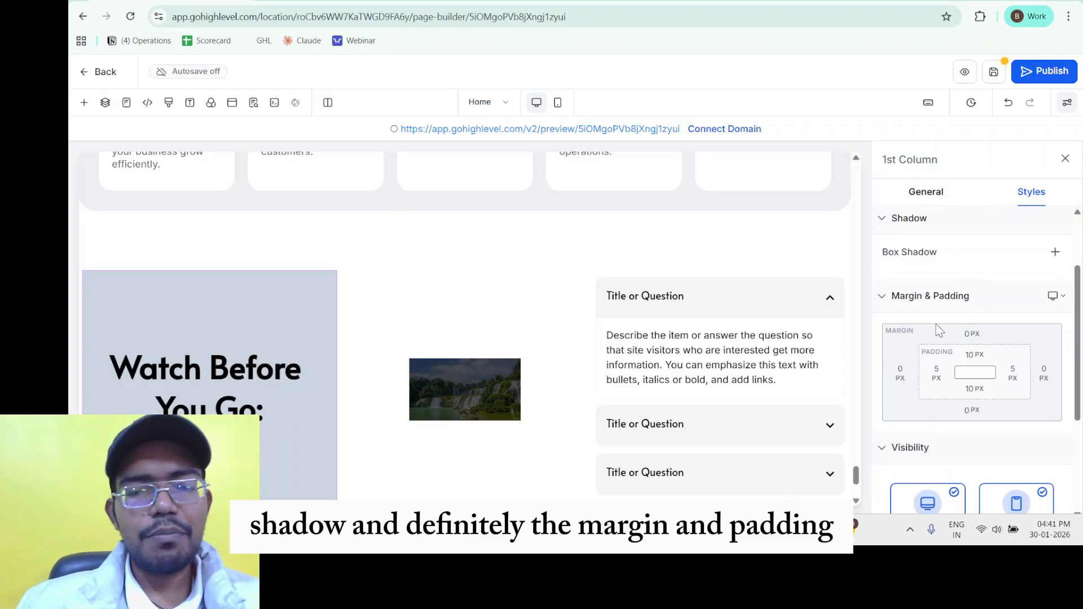
pyautogui.scroll(-4, 948, 372)
pyautogui.scroll(-3, 577, 395)
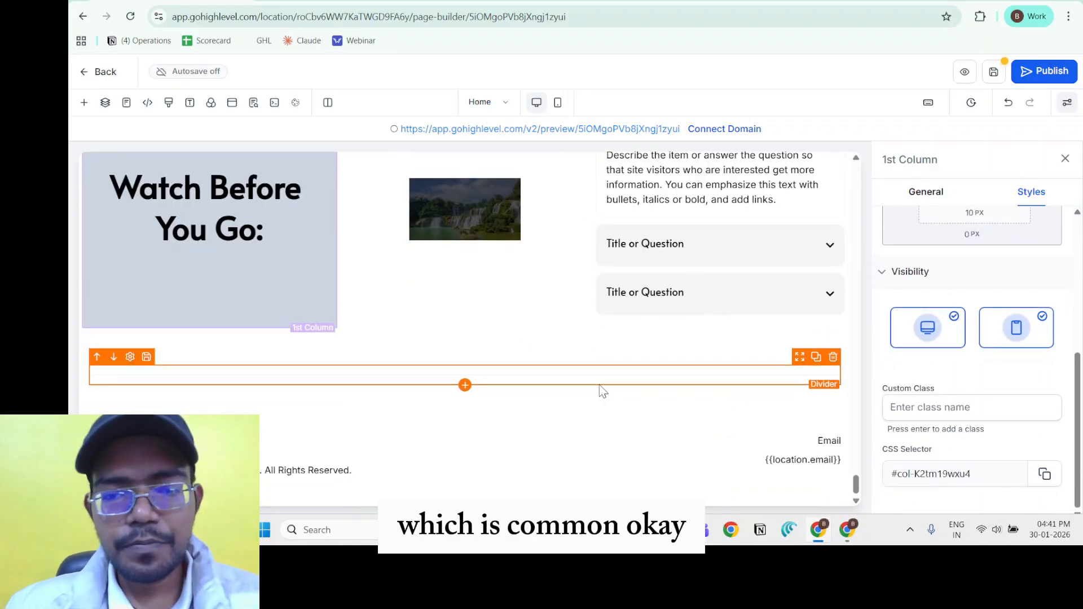
# Step: Open the page's layer structure and inspect its first sections in turn, including Main Nav
pyautogui.scroll(8, 576, 416)
pyautogui.scroll(5, 577, 417)
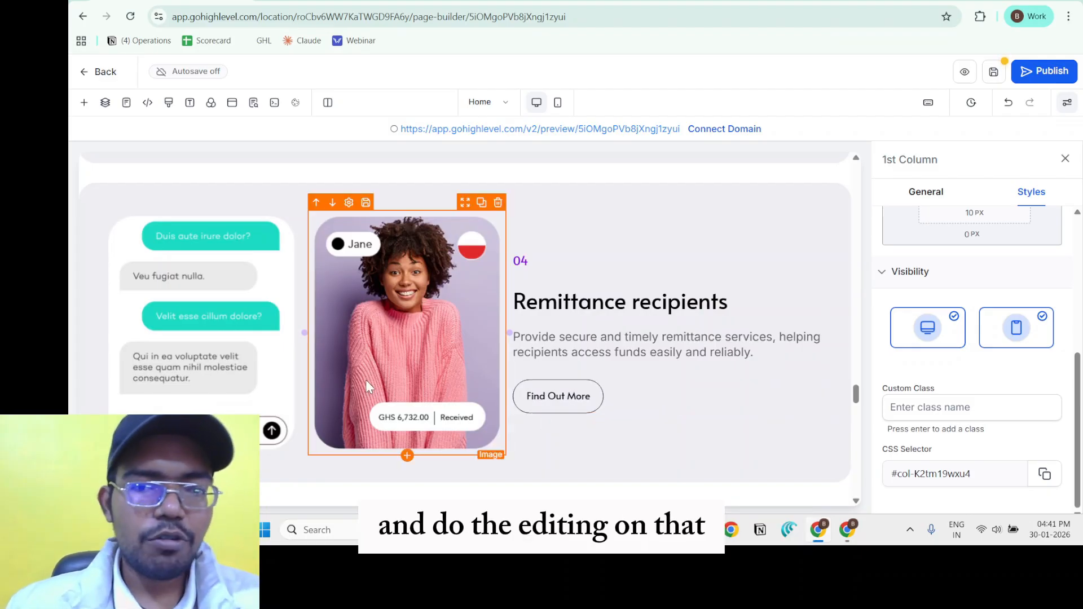
pyautogui.scroll(10, 402, 327)
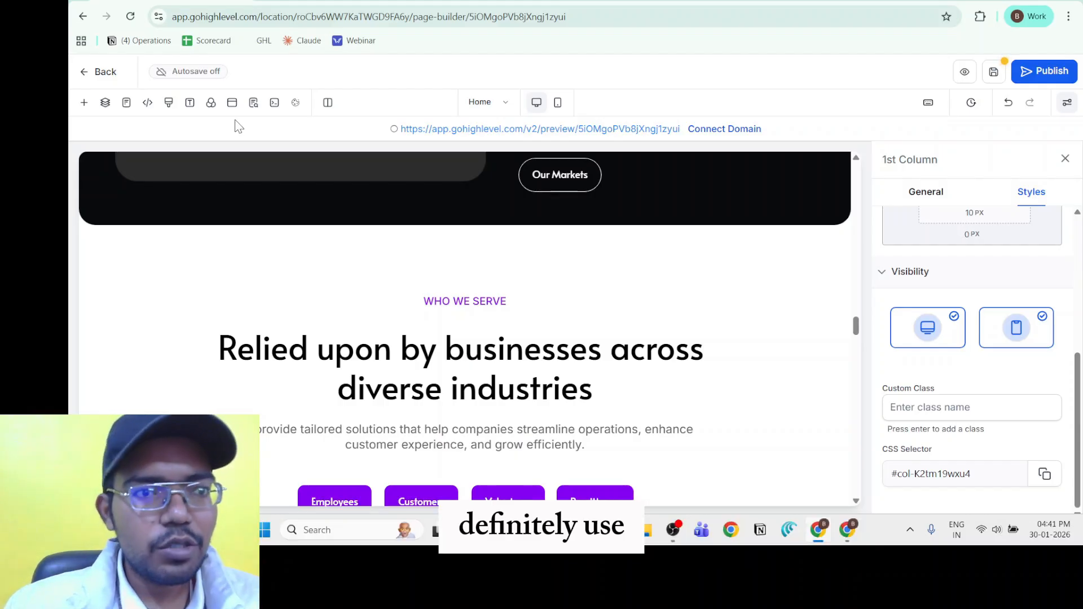
pyautogui.click(109, 106)
pyautogui.click(99, 202)
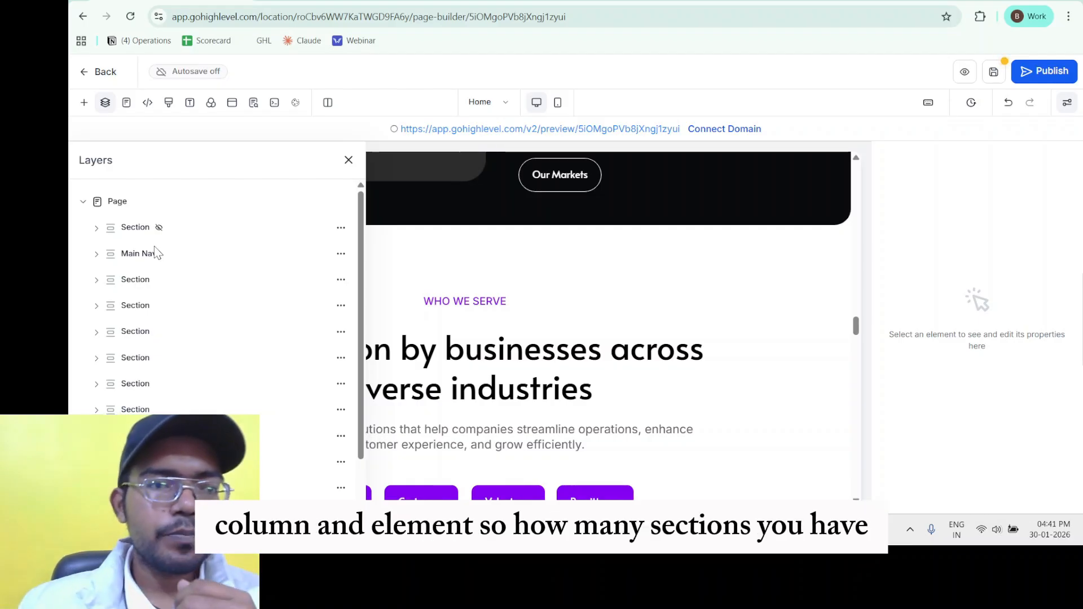
pyautogui.click(96, 230)
pyautogui.click(96, 229)
pyautogui.click(97, 253)
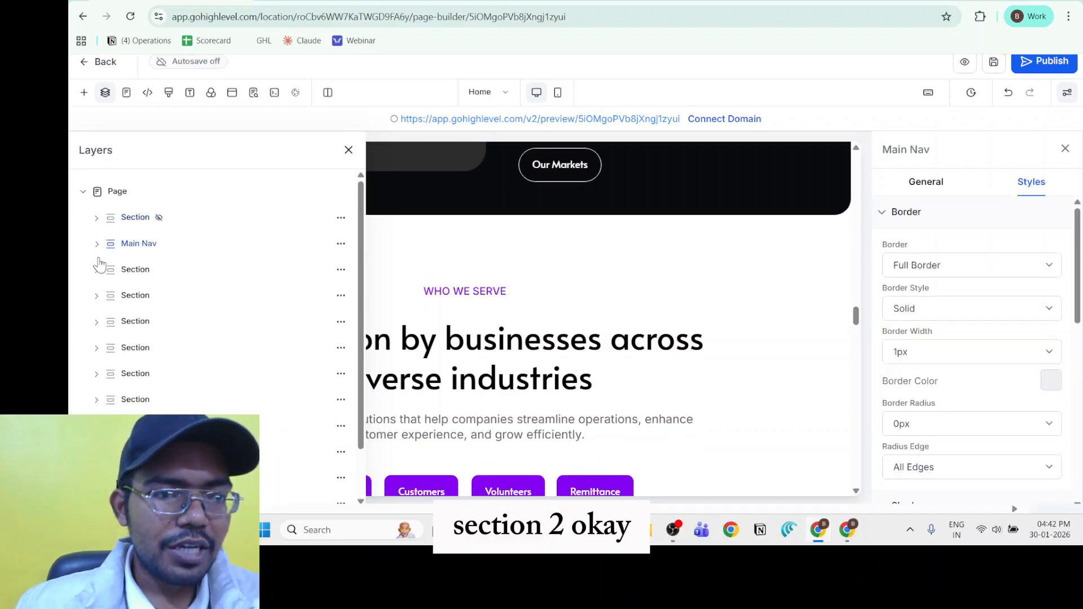
pyautogui.click(96, 253)
pyautogui.click(95, 253)
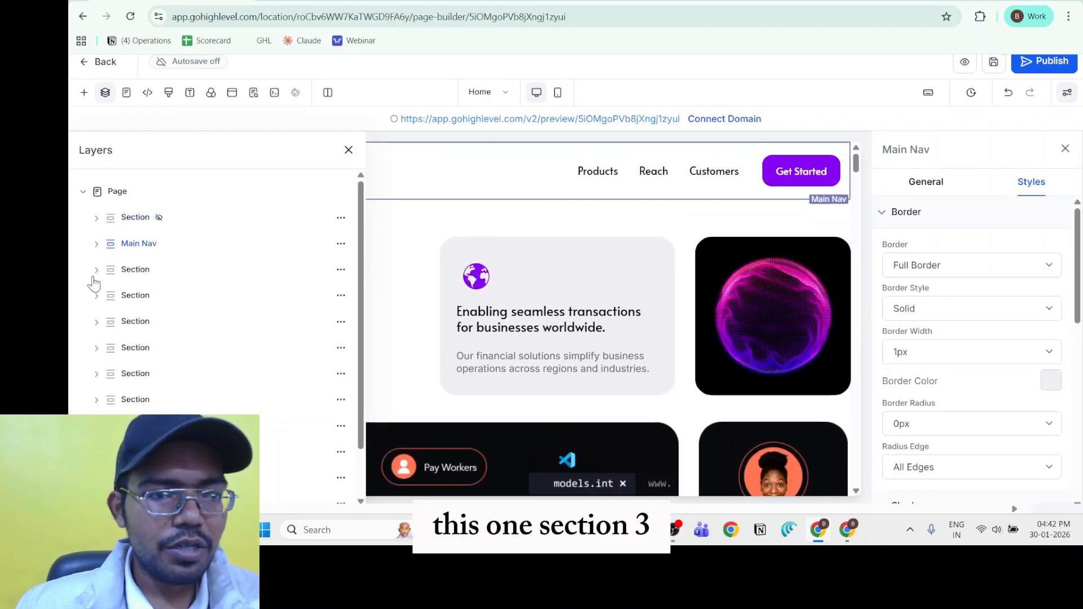
pyautogui.click(95, 282)
pyautogui.click(96, 282)
# Step: Examine the Products section's layer hierarchy from its 1 Column Row to the elements of the 1st Column, and collapse it again
pyautogui.click(97, 299)
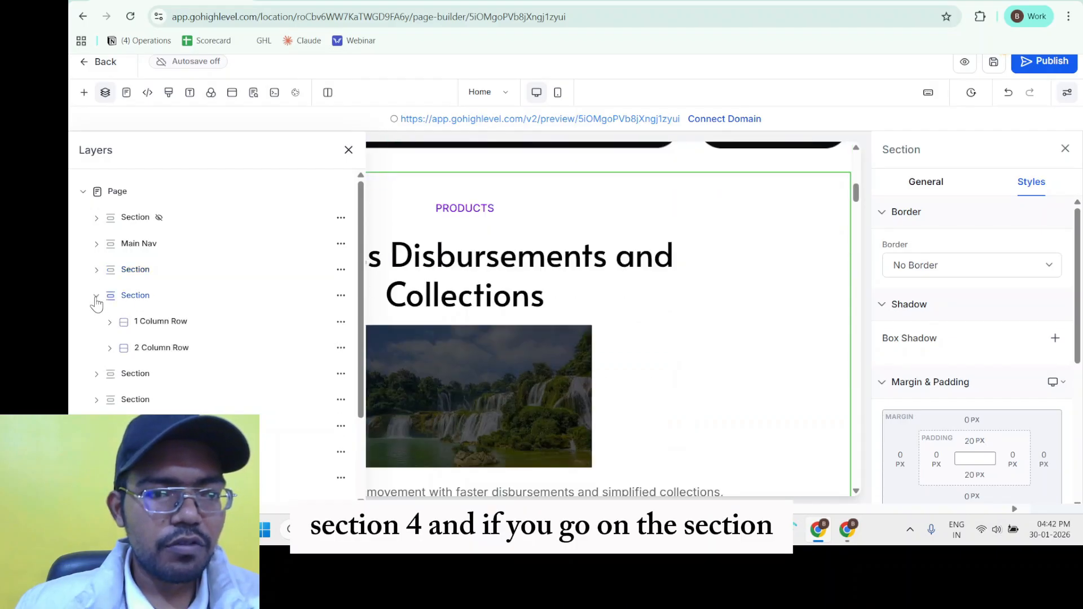
pyautogui.click(96, 300)
pyautogui.click(100, 299)
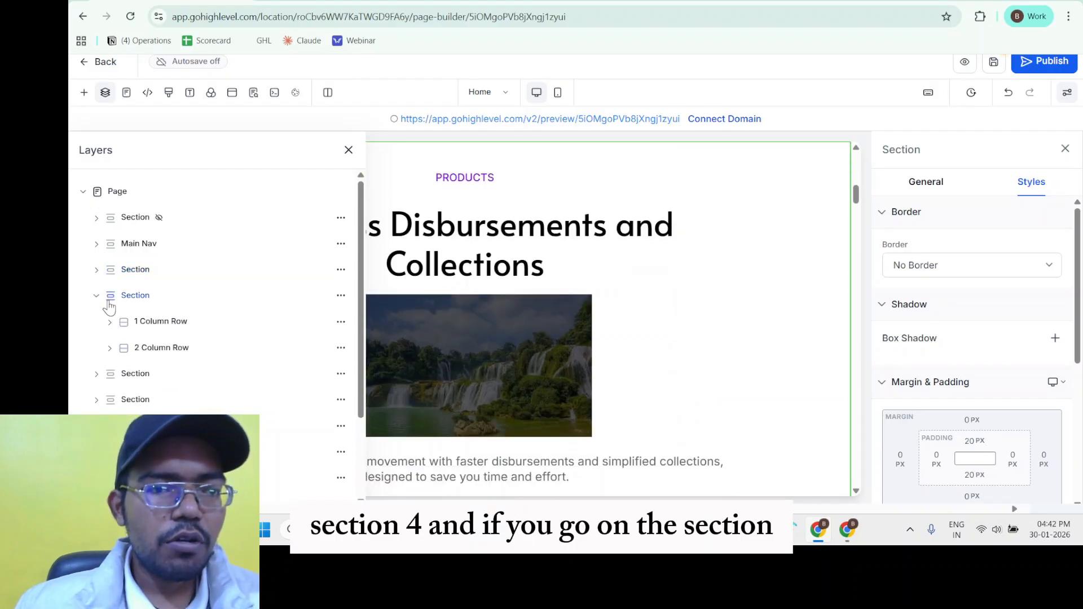
pyautogui.click(109, 325)
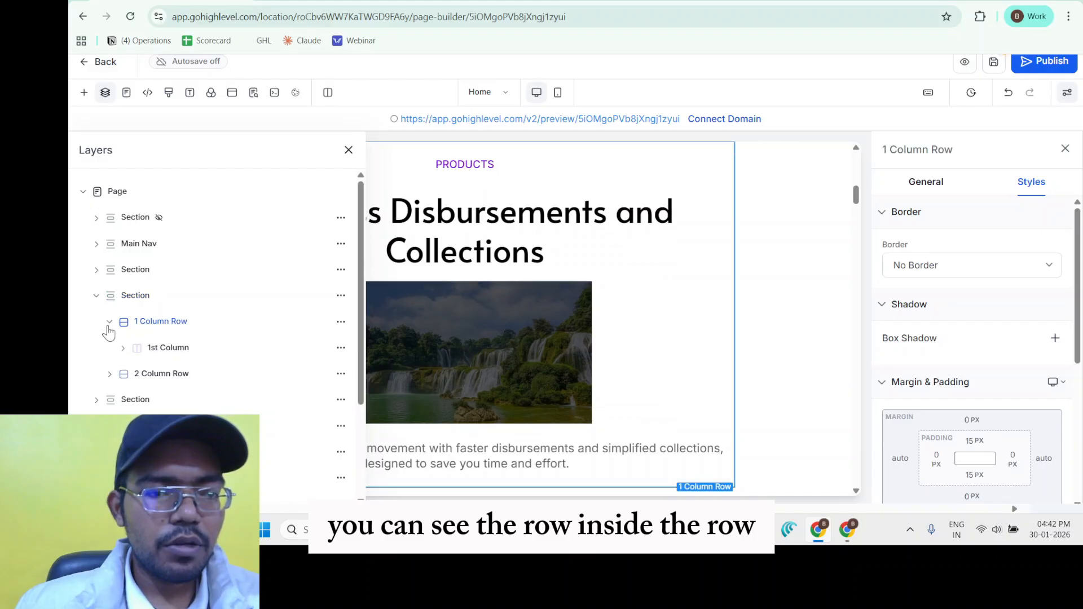
pyautogui.click(146, 356)
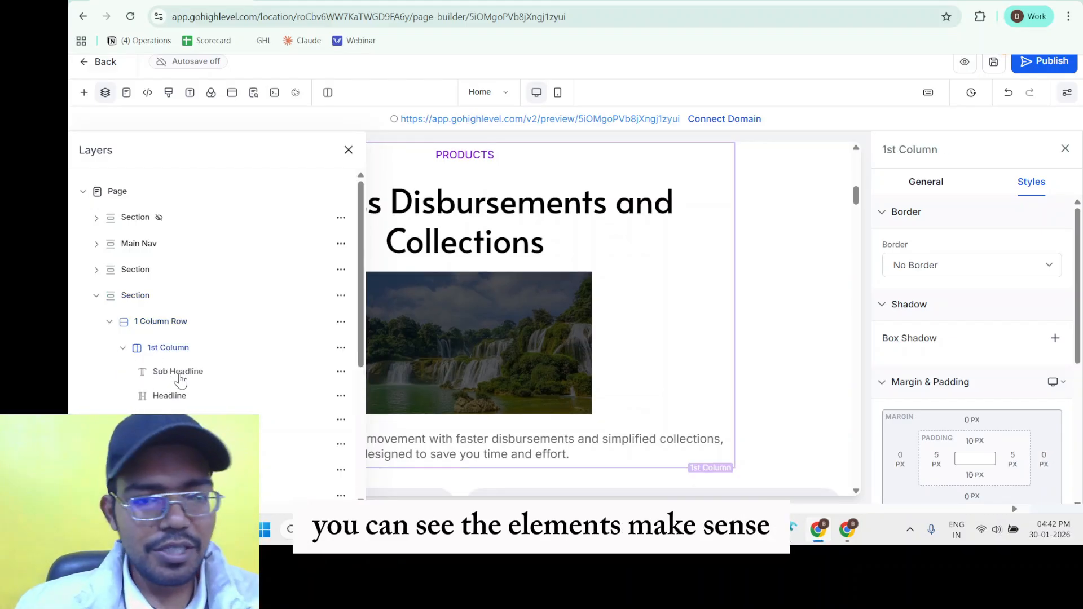
pyautogui.click(122, 347)
pyautogui.click(110, 321)
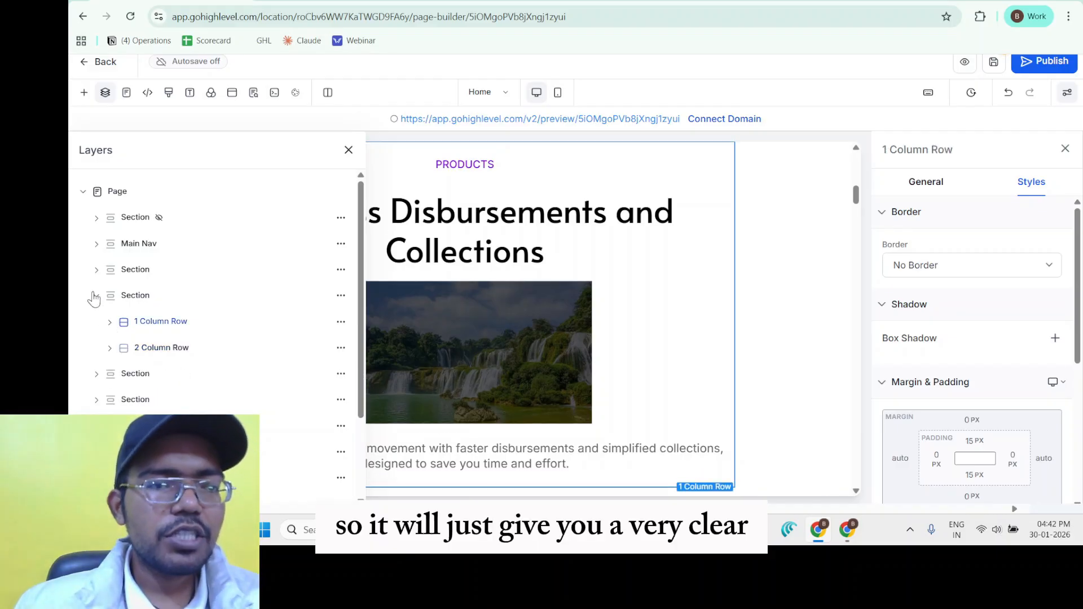
pyautogui.click(95, 296)
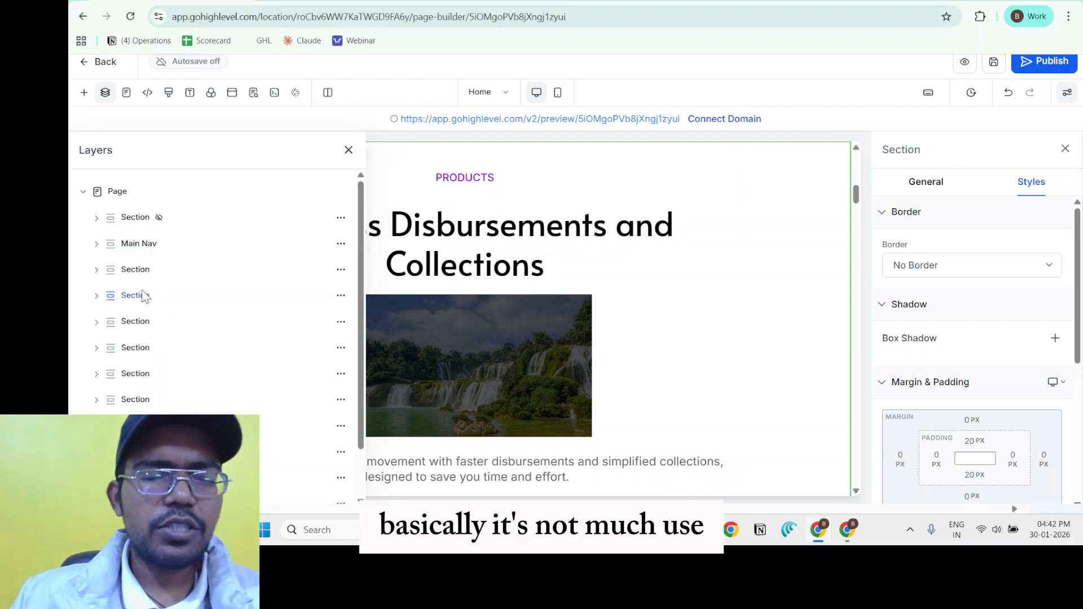
pyautogui.scroll(-1, 142, 316)
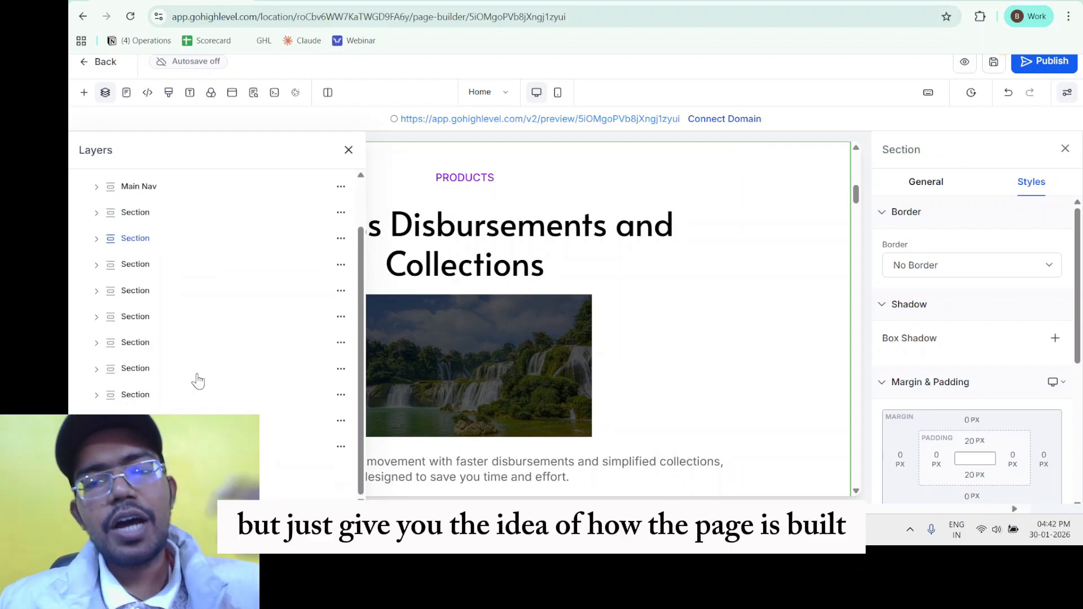
pyautogui.scroll(1, 150, 241)
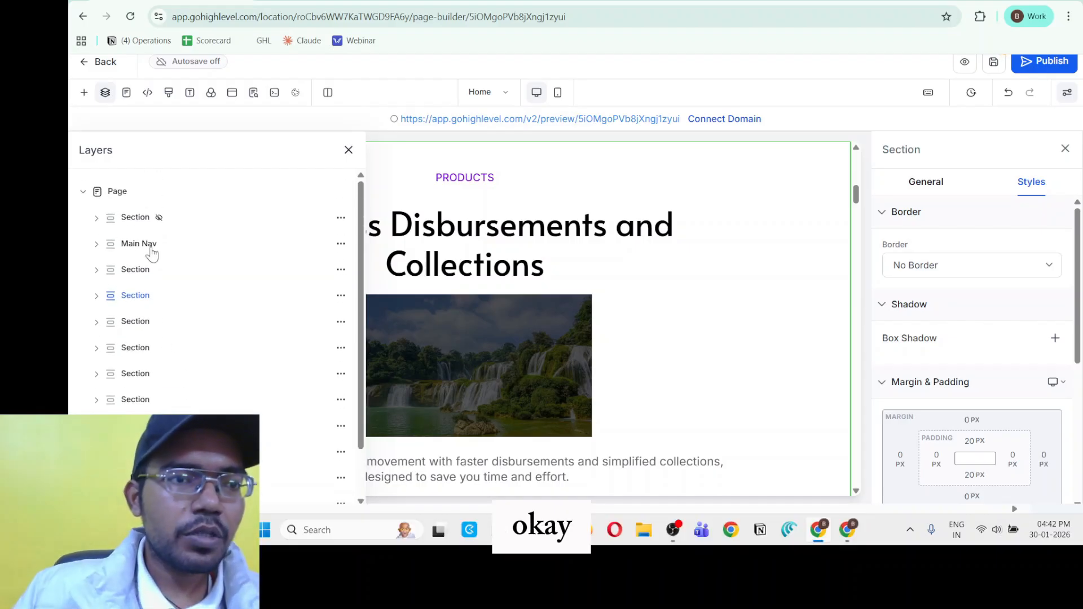
# Step: Show the hidden section above Main Nav on the page and hide it again
pyautogui.click(342, 220)
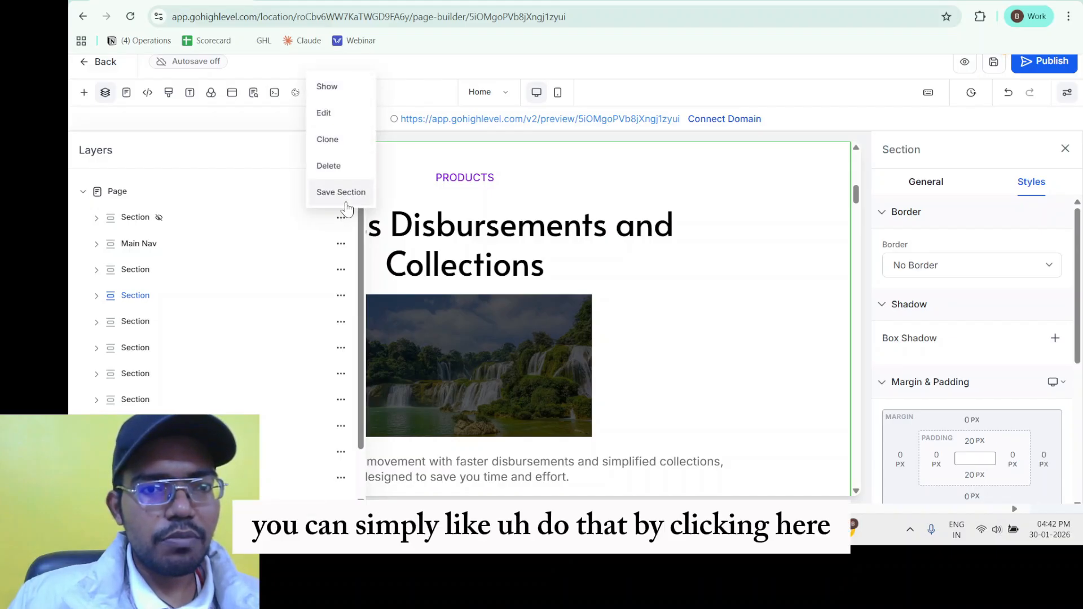
pyautogui.click(157, 225)
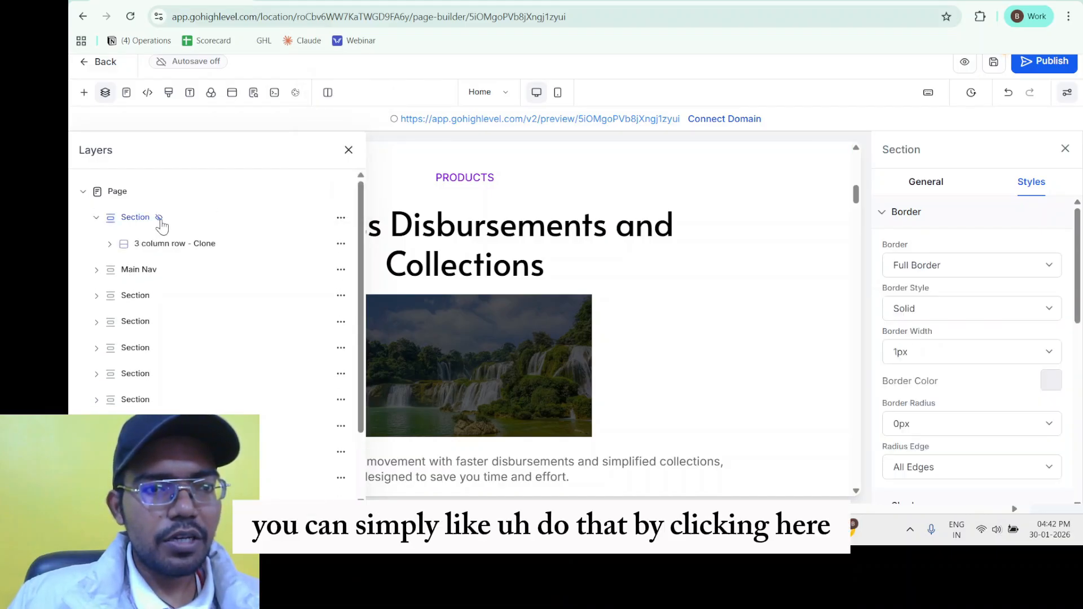
pyautogui.click(158, 225)
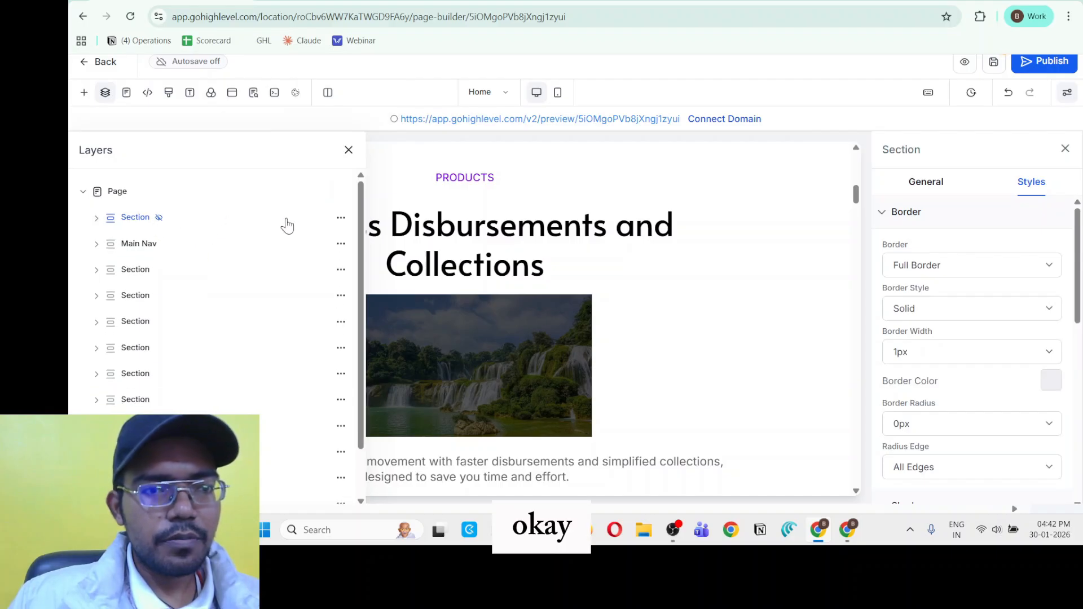
pyautogui.click(340, 219)
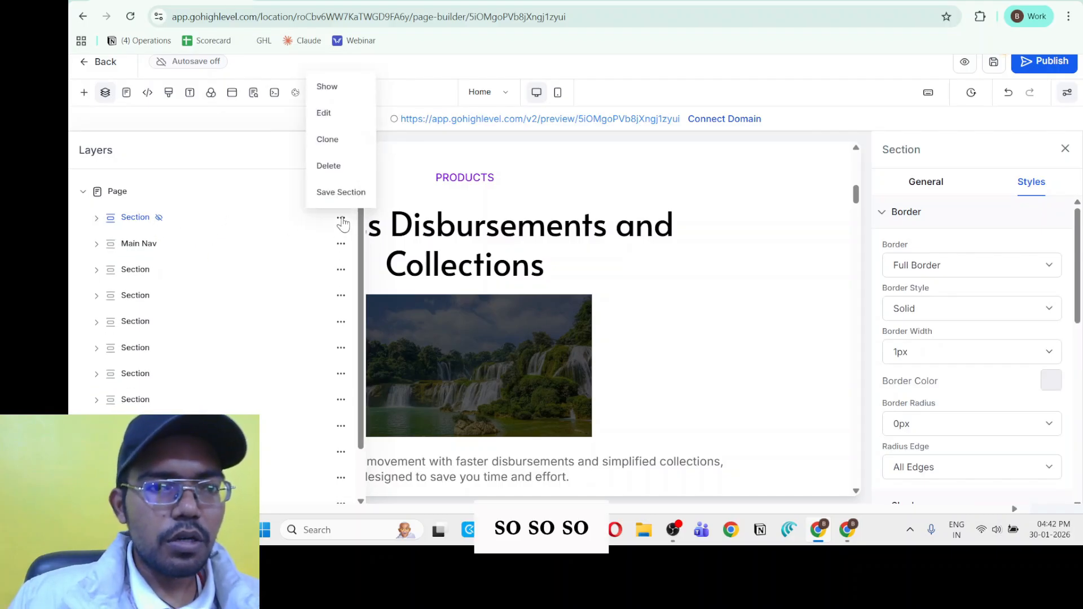
pyautogui.click(343, 88)
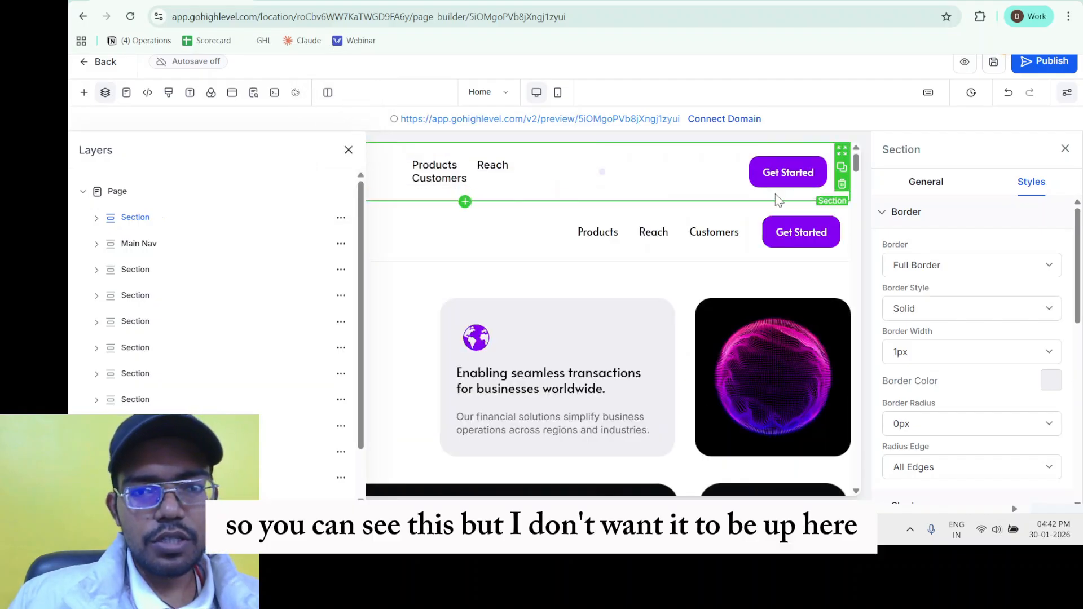
pyautogui.click(340, 219)
pyautogui.click(343, 89)
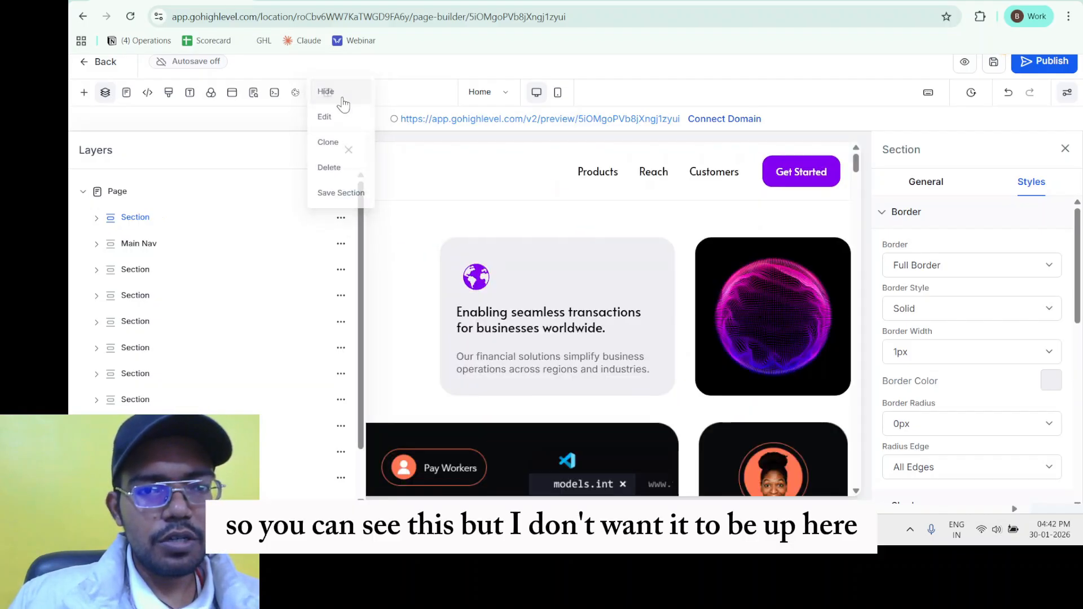
# Step: Review the layer options of the fifth section and the site's list of main pages
pyautogui.click(342, 322)
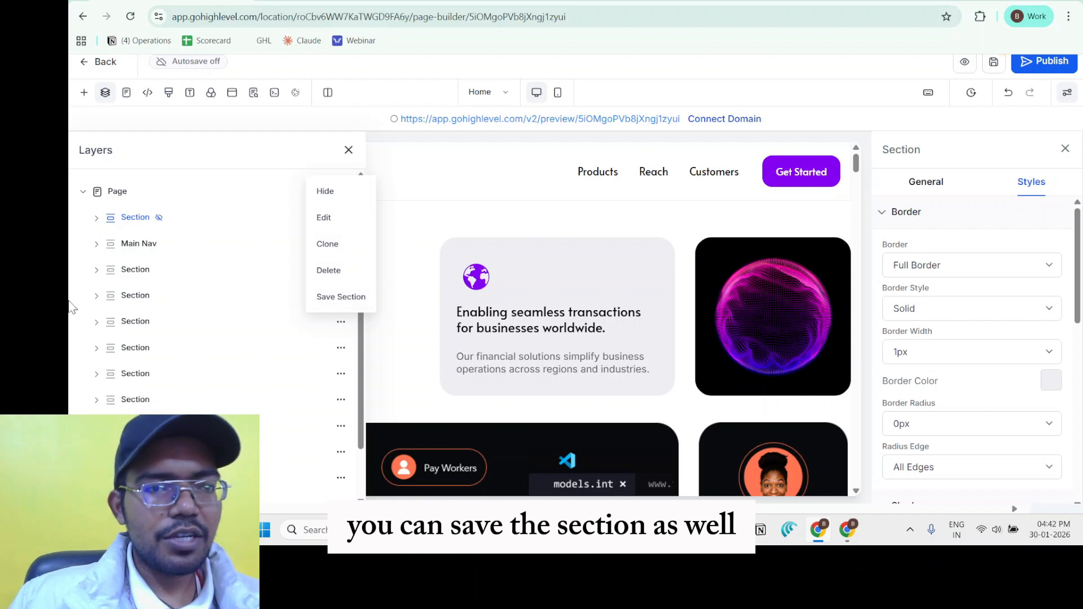
pyautogui.click(125, 97)
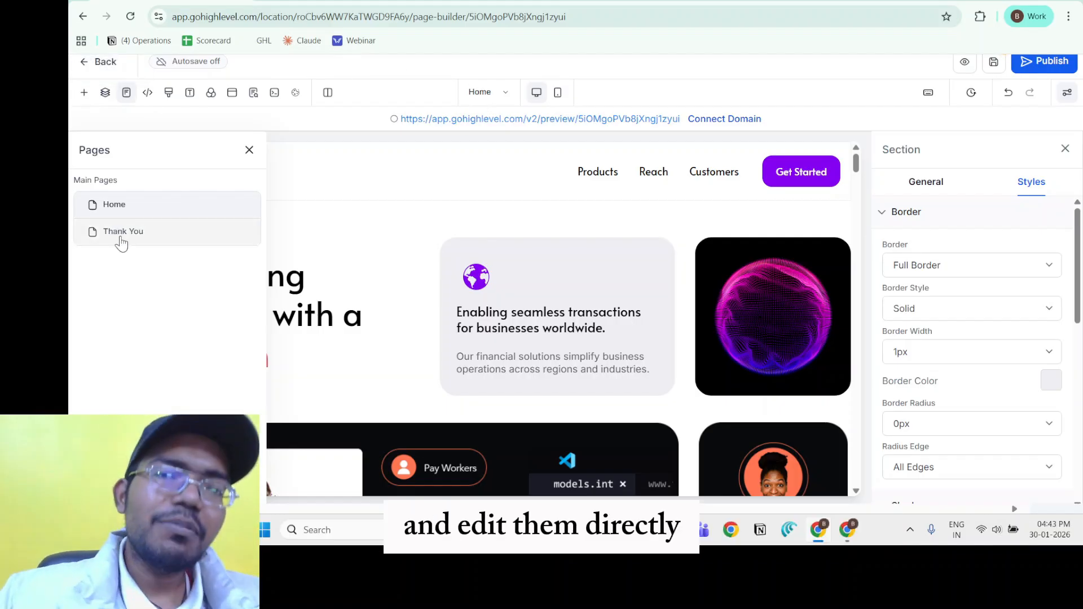
# Step: Look at the page's header and footer Tracking Code editor and the Custom CSS editor, closing each without adding code
pyautogui.click(148, 93)
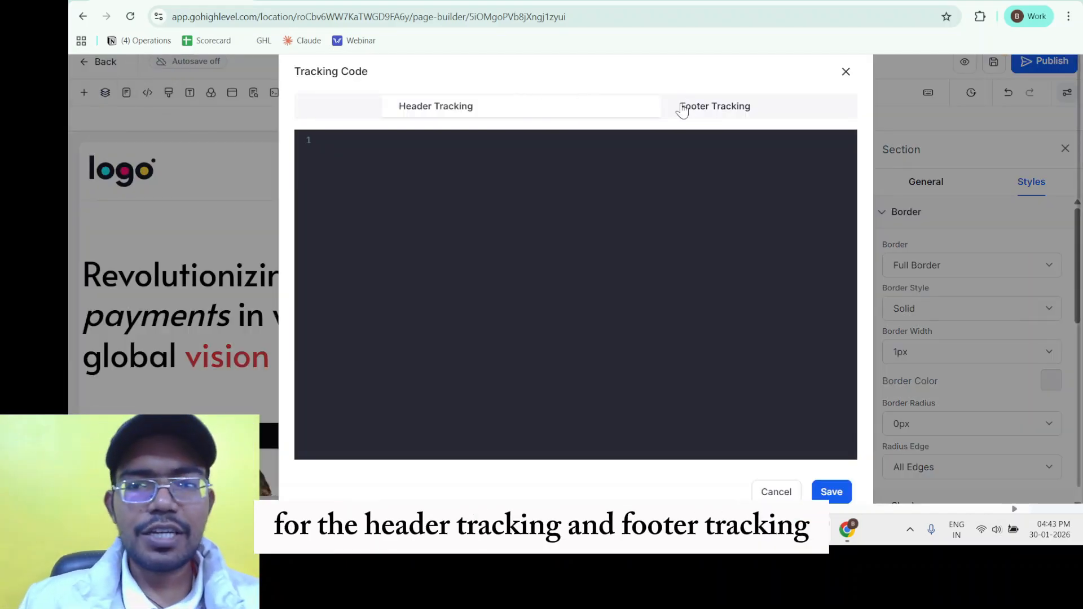
pyautogui.click(846, 72)
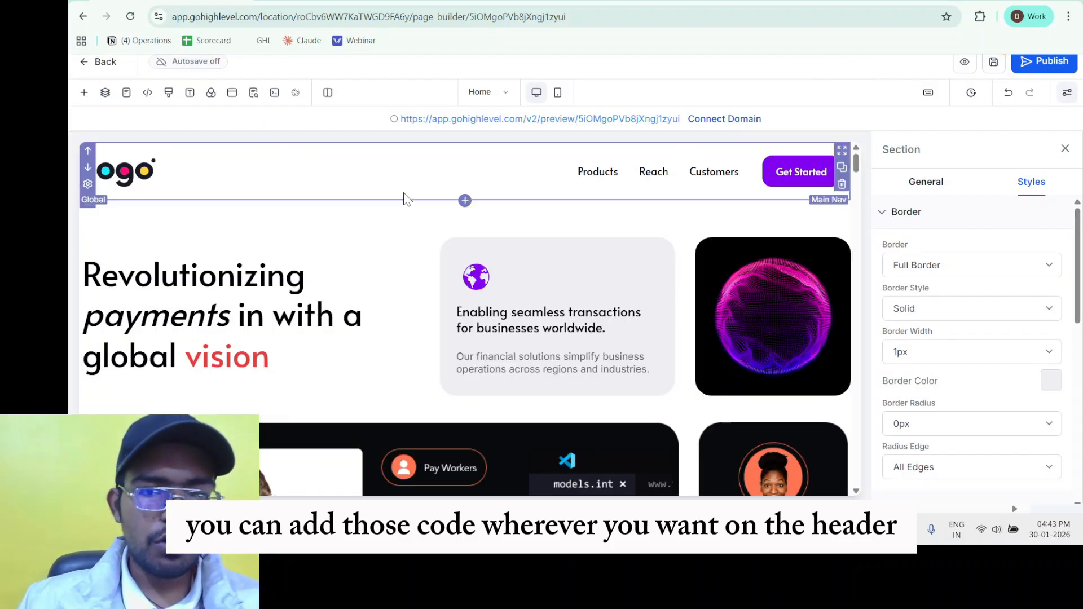
pyautogui.click(169, 92)
pyautogui.click(845, 78)
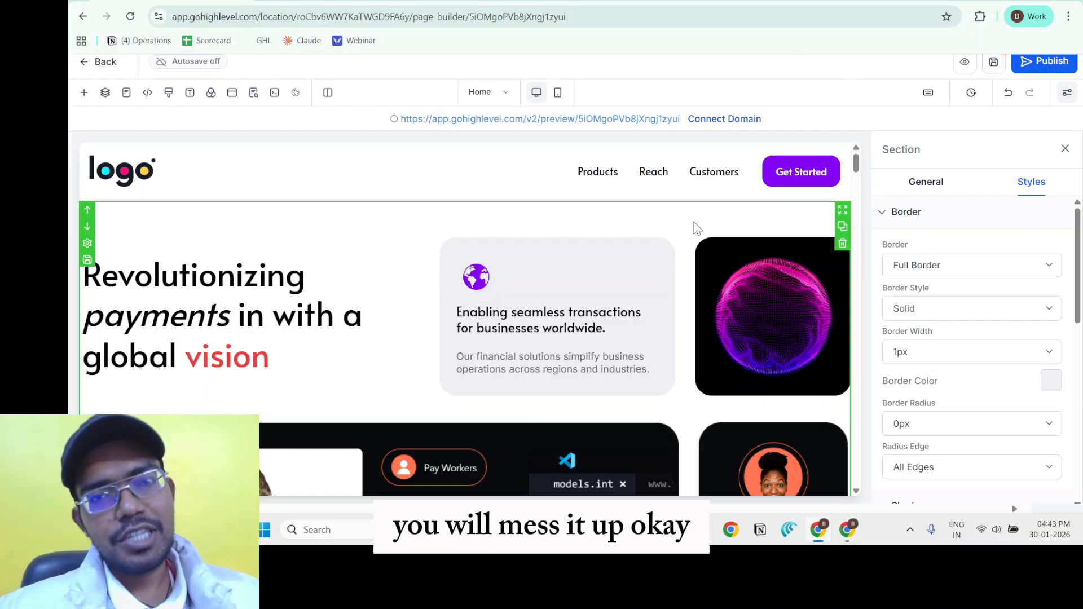
pyautogui.click(169, 93)
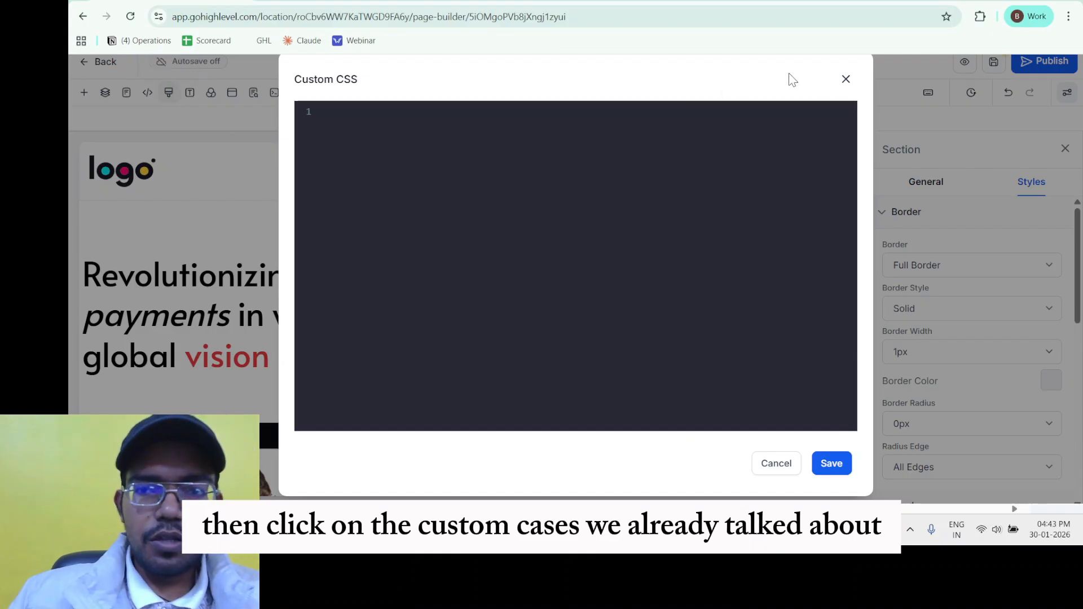
pyautogui.click(846, 79)
# Step: Open the page's typography settings and check the Typography Type used by the "Enabling seamless transactions for businesses worldwide." headline
pyautogui.click(191, 93)
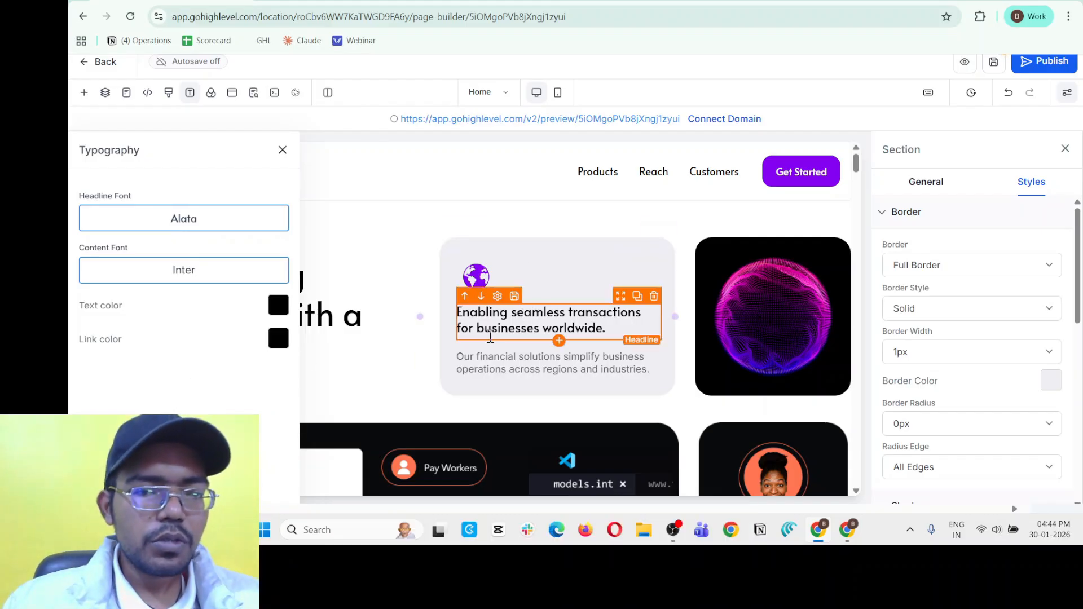
pyautogui.click(516, 324)
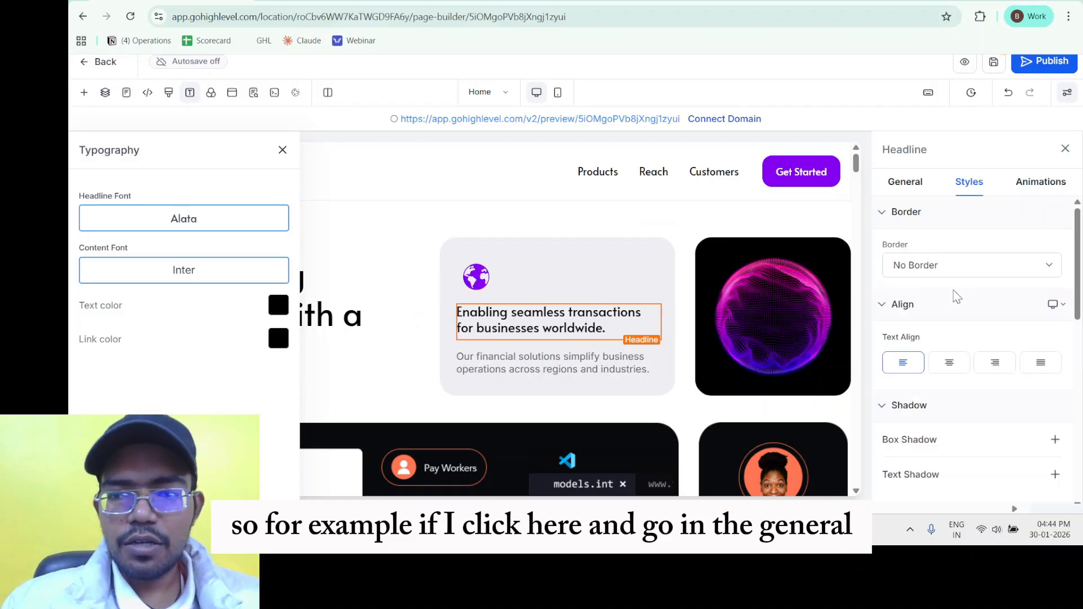
pyautogui.click(915, 189)
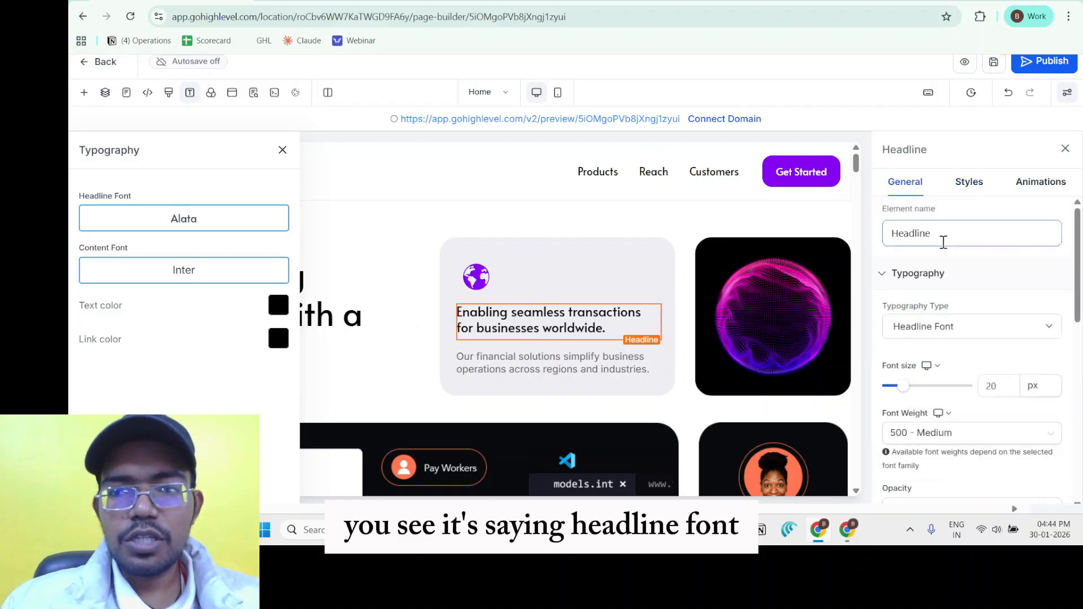
pyautogui.click(941, 237)
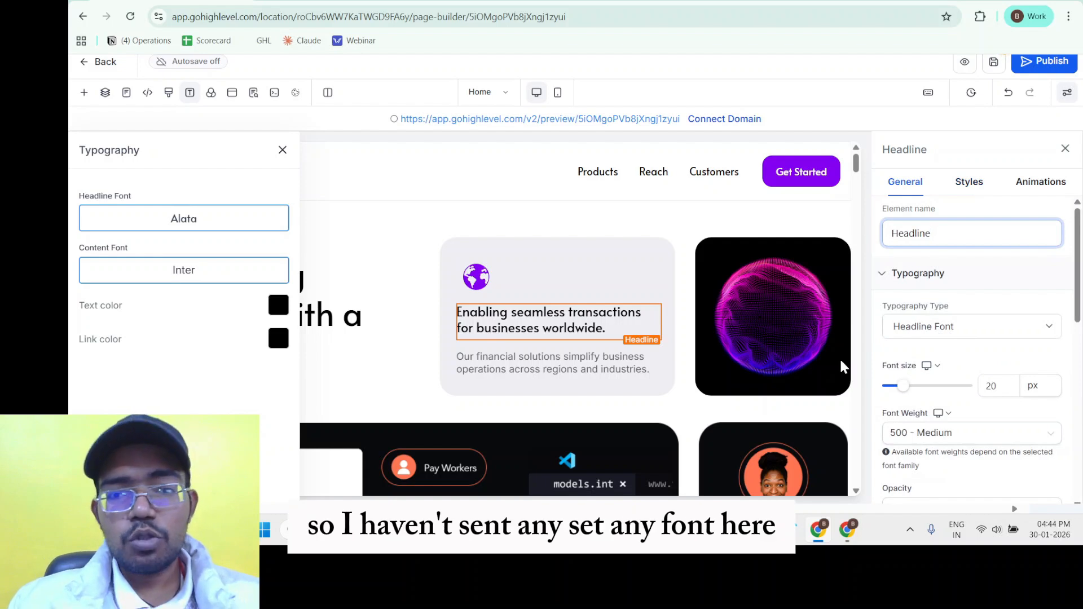
# Step: Try the Custom Font typography type on the selected headline, restore Headline Font and close the page typography settings
pyautogui.click(947, 332)
pyautogui.click(941, 335)
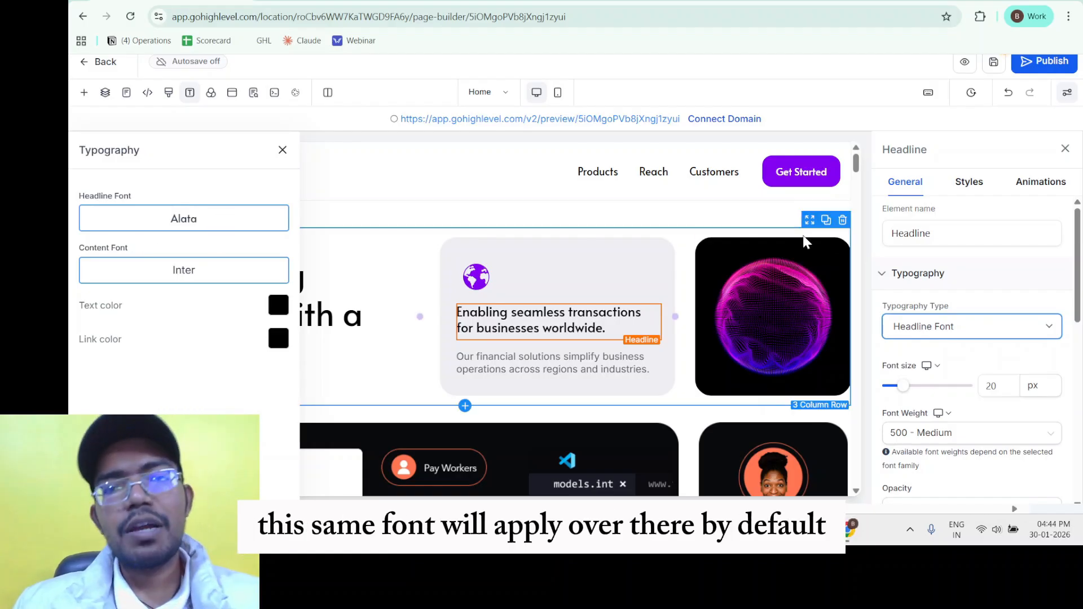
pyautogui.click(925, 329)
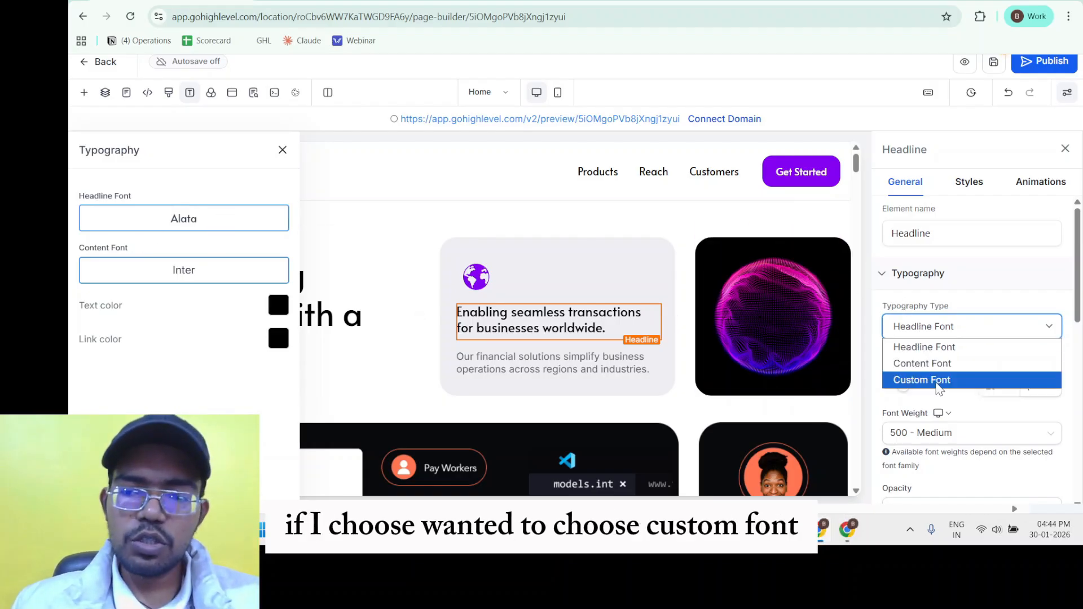
pyautogui.click(932, 381)
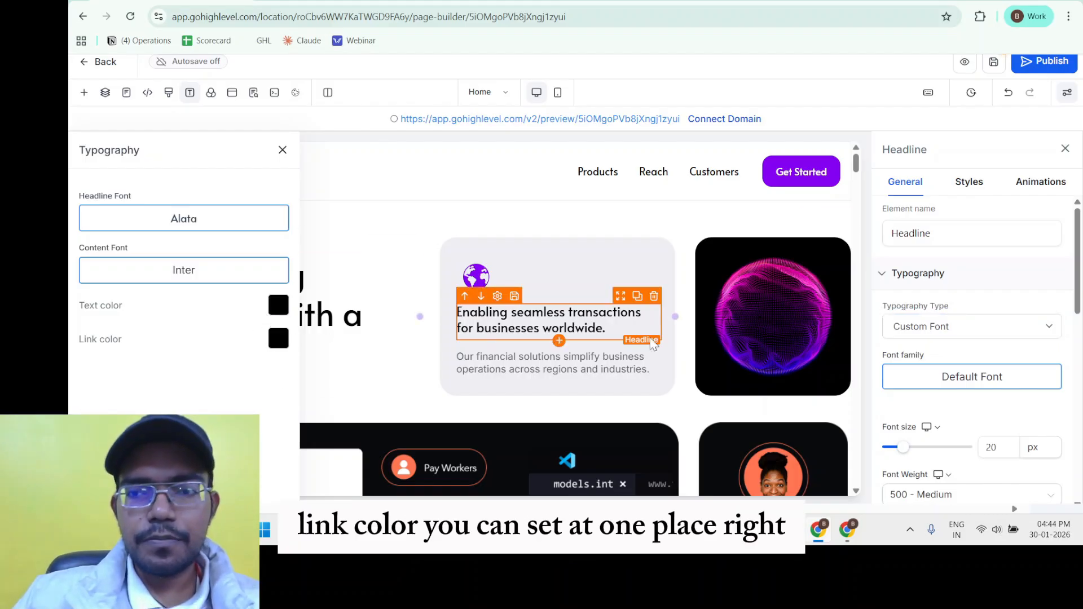
pyautogui.click(954, 328)
pyautogui.click(951, 347)
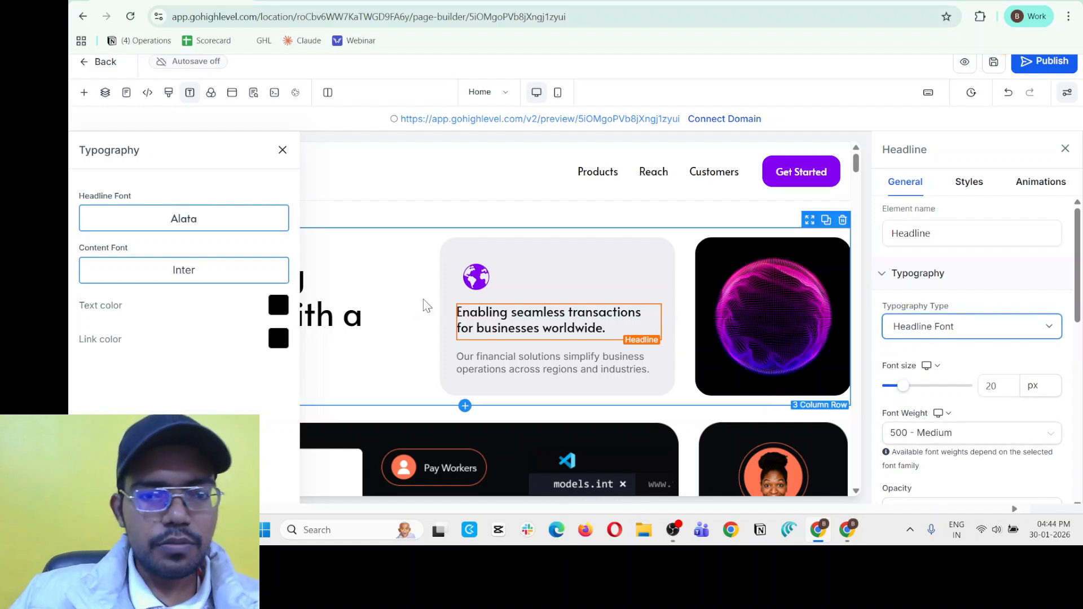
pyautogui.click(282, 149)
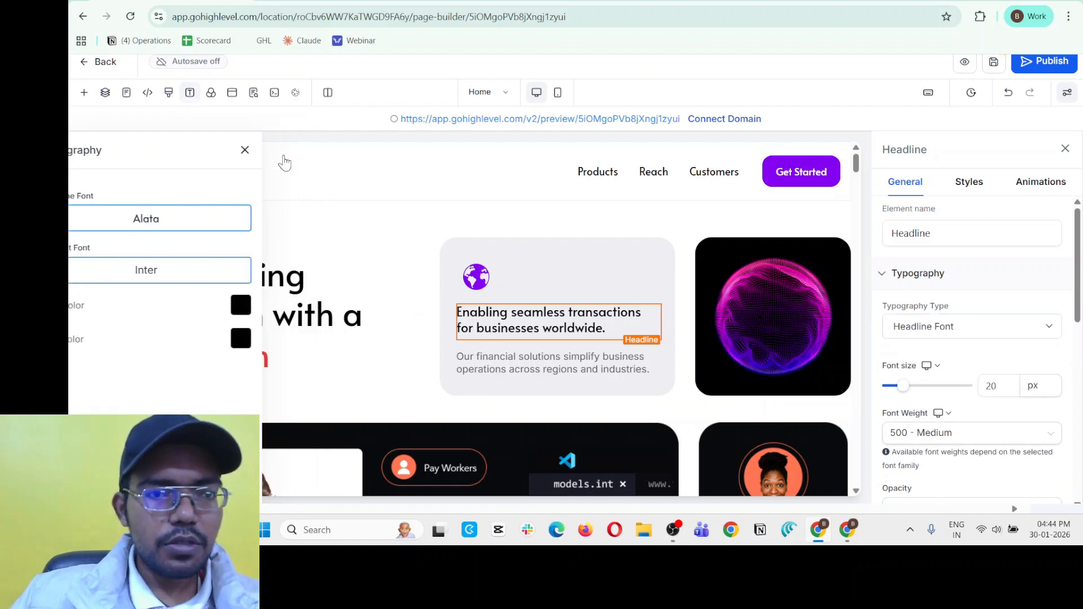
# Step: Try the very light grey default colour as the page's background and check it further down the page
pyautogui.click(212, 94)
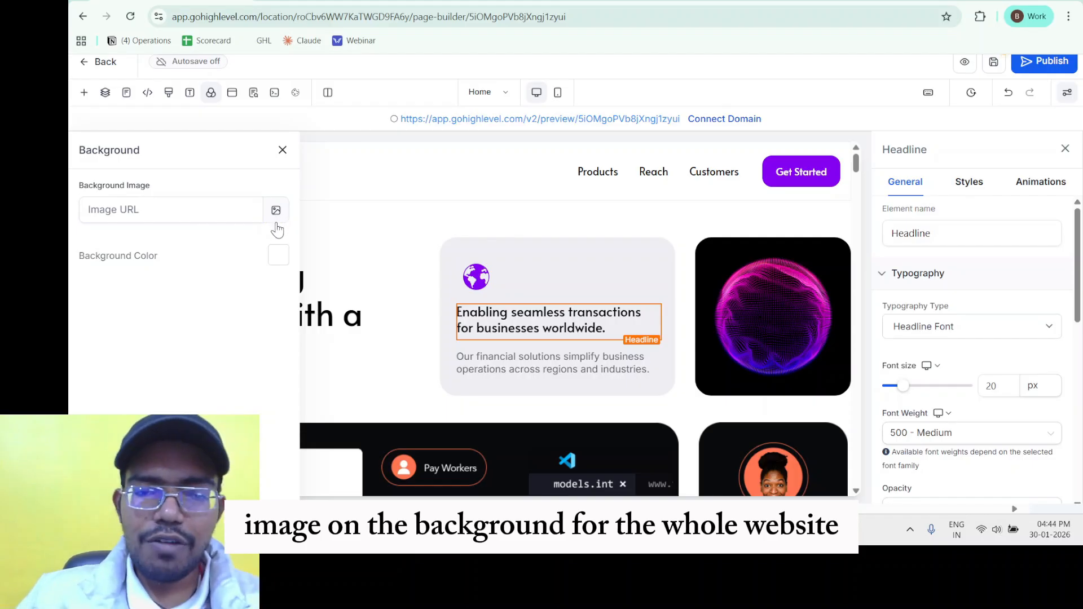
pyautogui.click(277, 265)
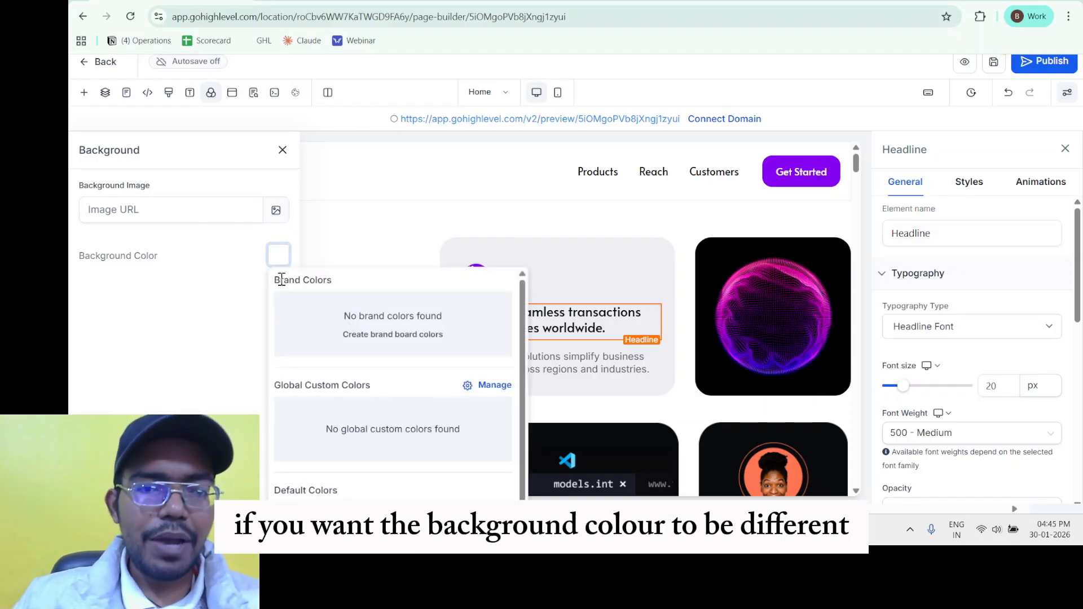
pyautogui.scroll(-3, 488, 379)
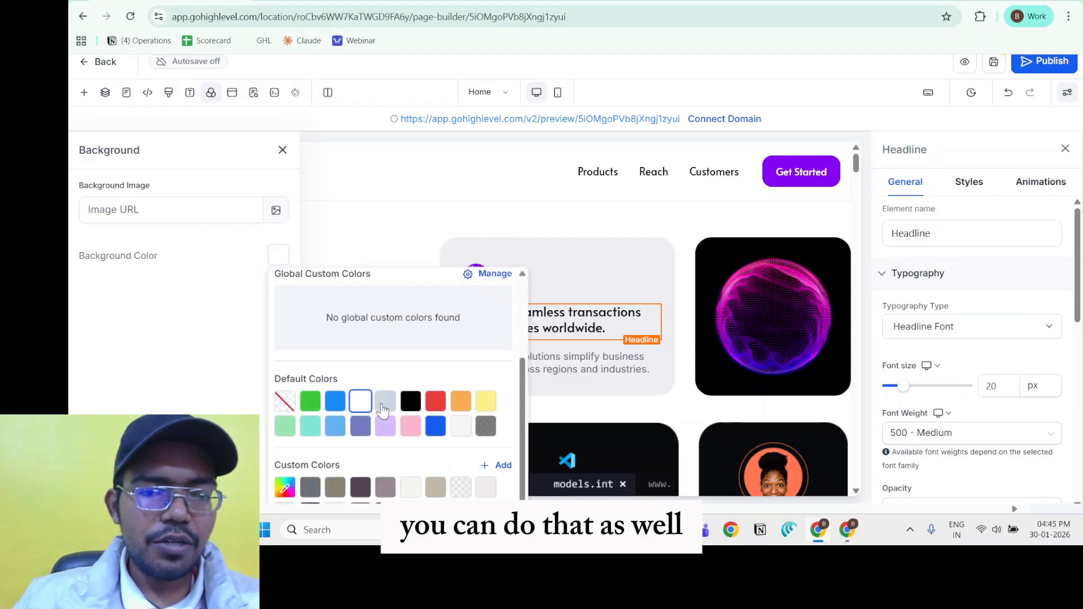
pyautogui.click(460, 428)
pyautogui.scroll(-10, 631, 312)
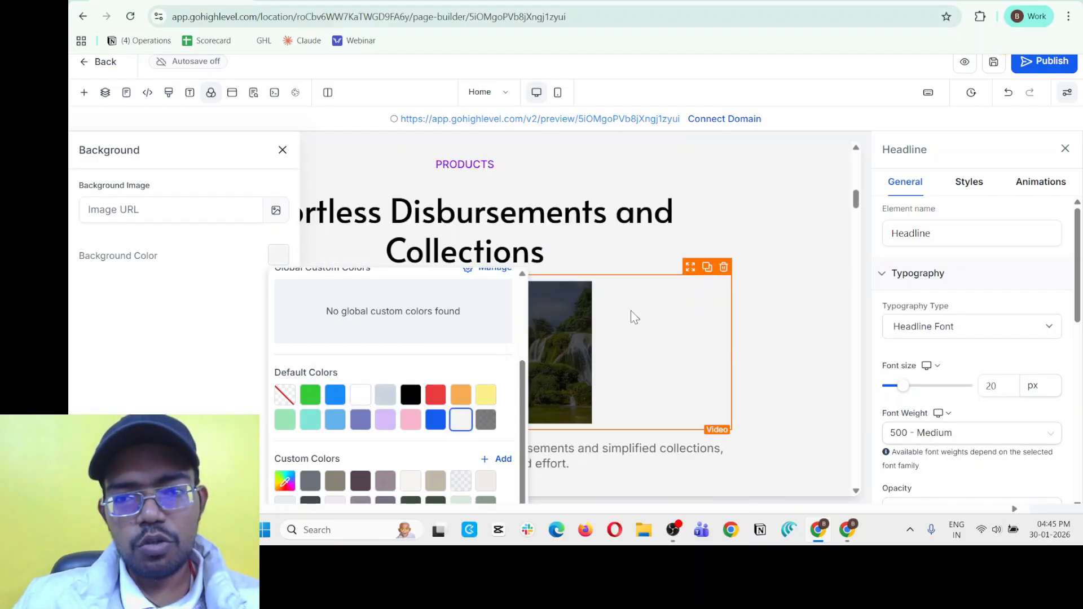
pyautogui.scroll(-10, 629, 309)
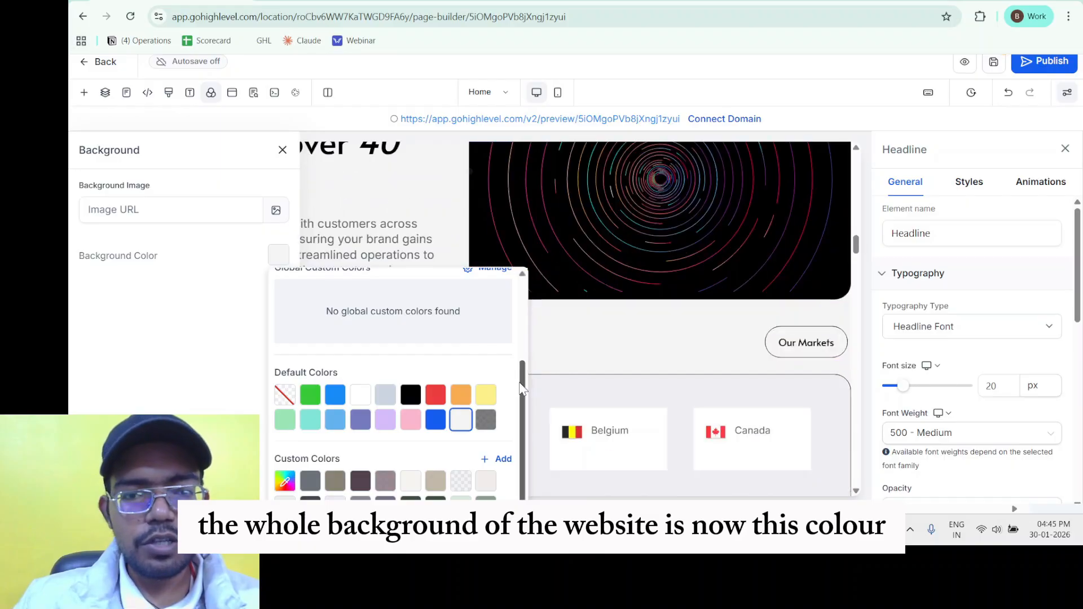
# Step: Try the Gray and Pink default colours as the page background, restore white and close the background settings
pyautogui.click(387, 402)
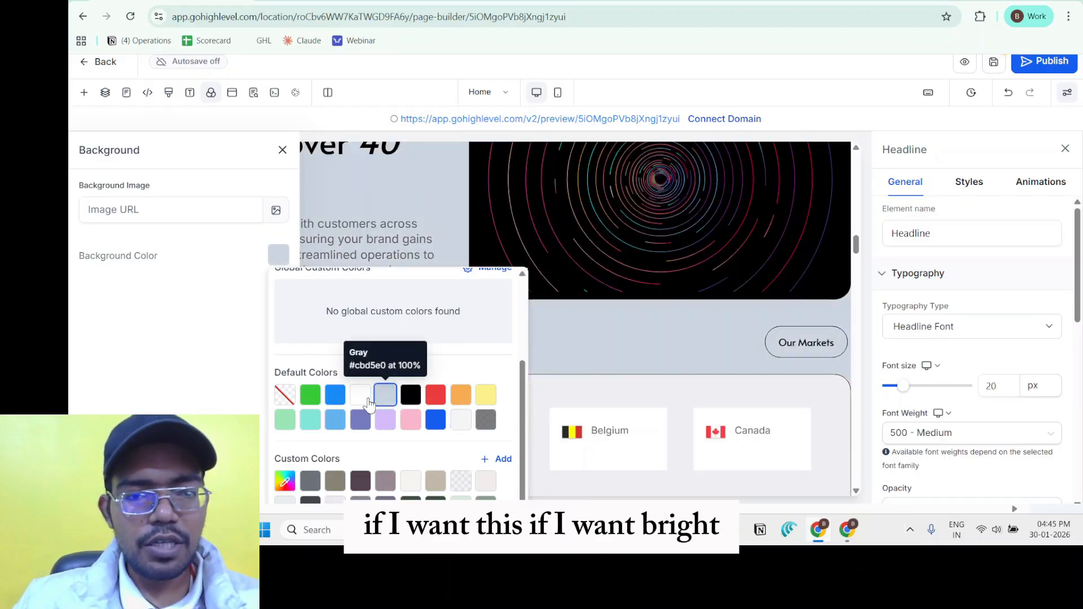
pyautogui.click(359, 395)
pyautogui.click(411, 420)
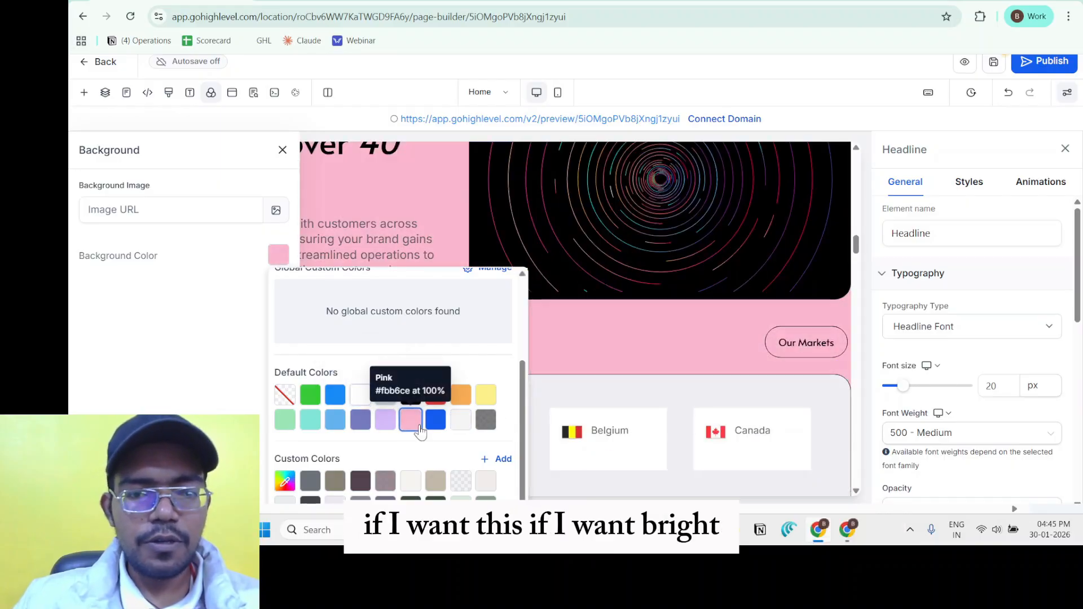
pyautogui.click(360, 395)
pyautogui.click(257, 295)
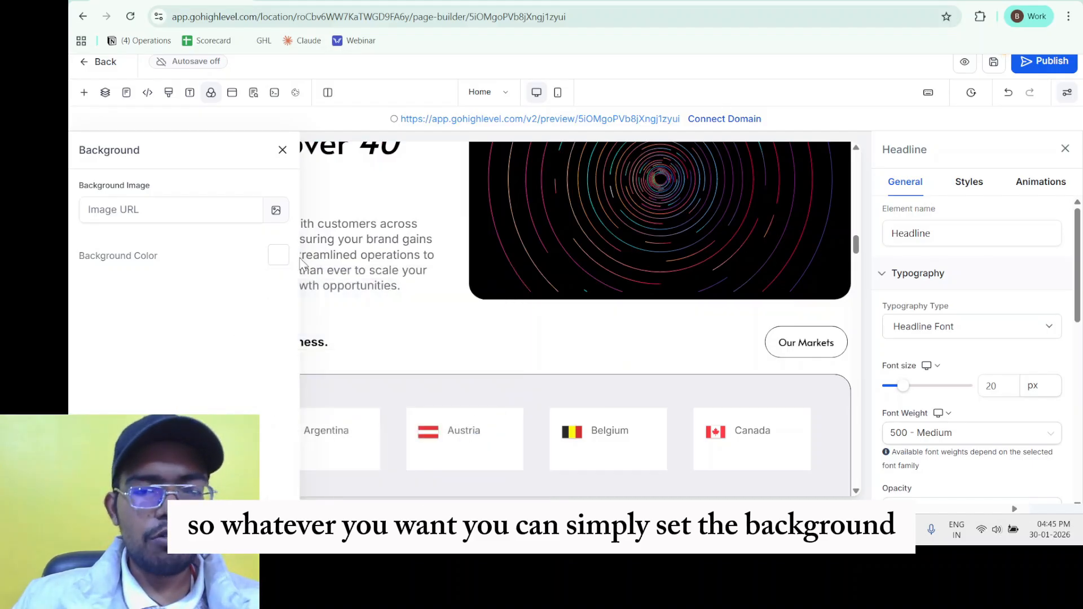
pyautogui.click(282, 151)
# Step: Create a new popup for the page, glancing at the elements that can be added to it
pyautogui.click(231, 93)
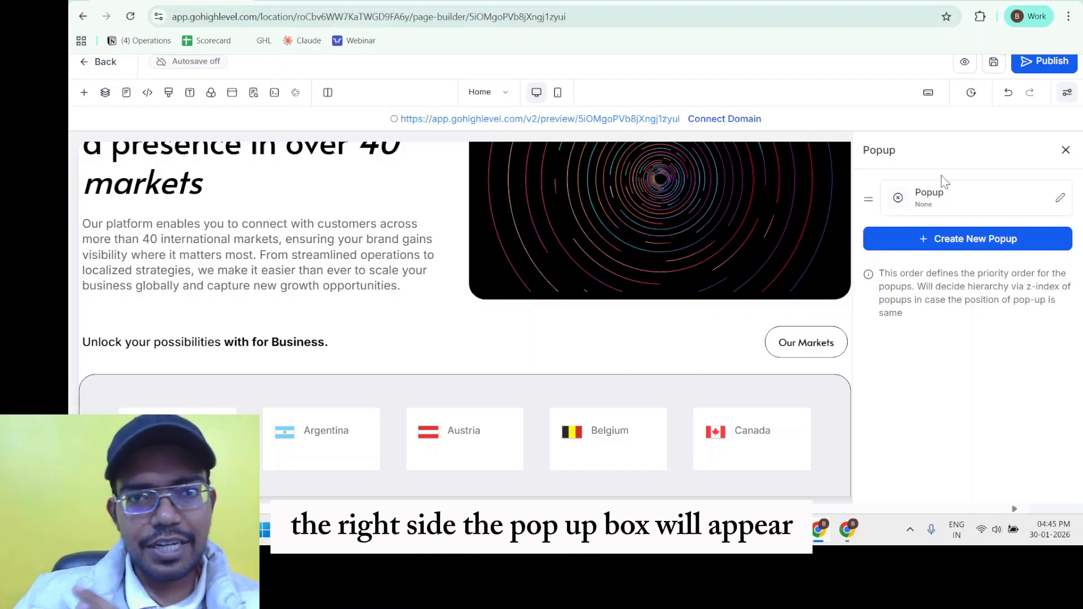
pyautogui.click(957, 248)
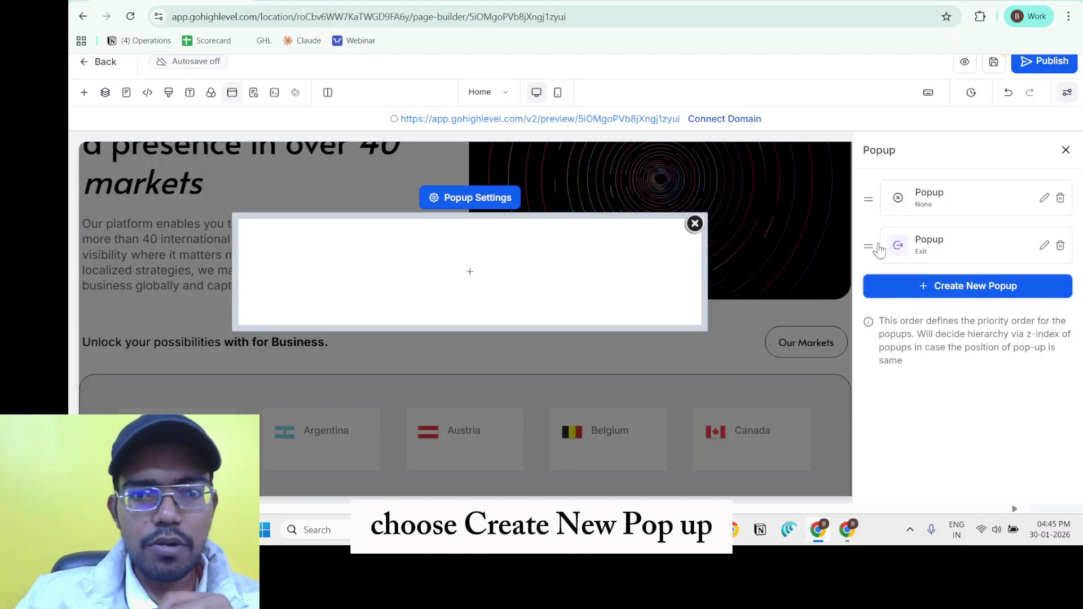
pyautogui.click(470, 271)
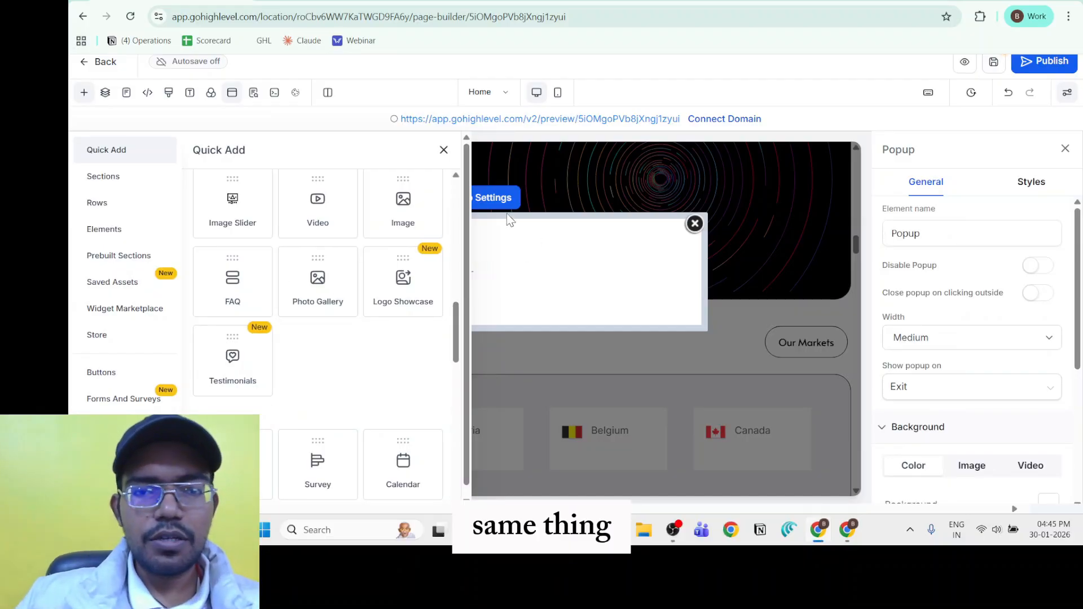
pyautogui.click(444, 149)
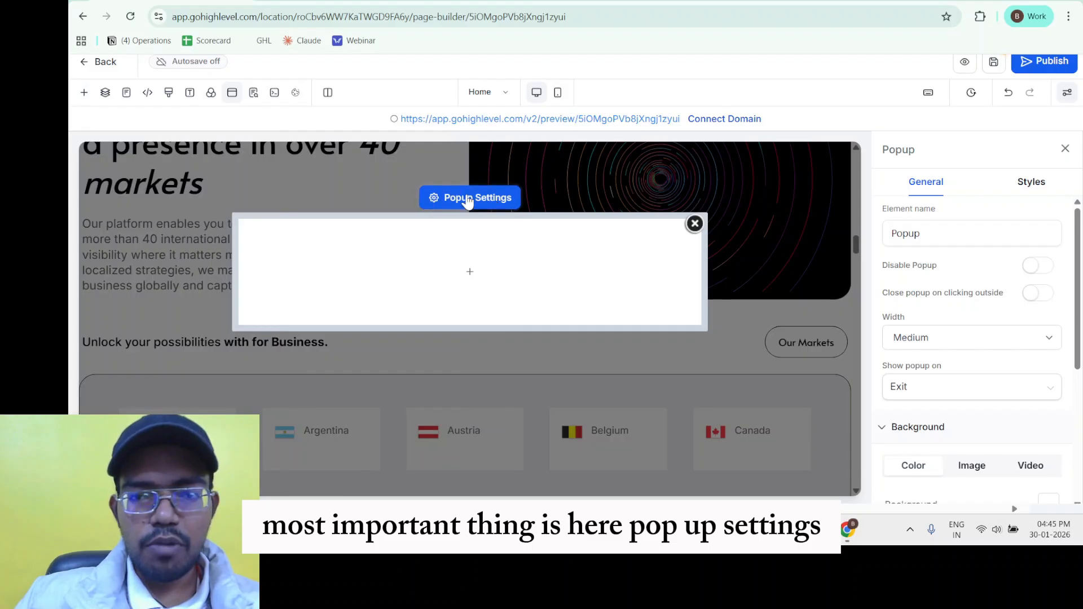
# Step: Review the new popup's general settings and set it to show on Delay
pyautogui.scroll(-1, 999, 263)
pyautogui.scroll(-2, 999, 262)
pyautogui.scroll(3, 967, 290)
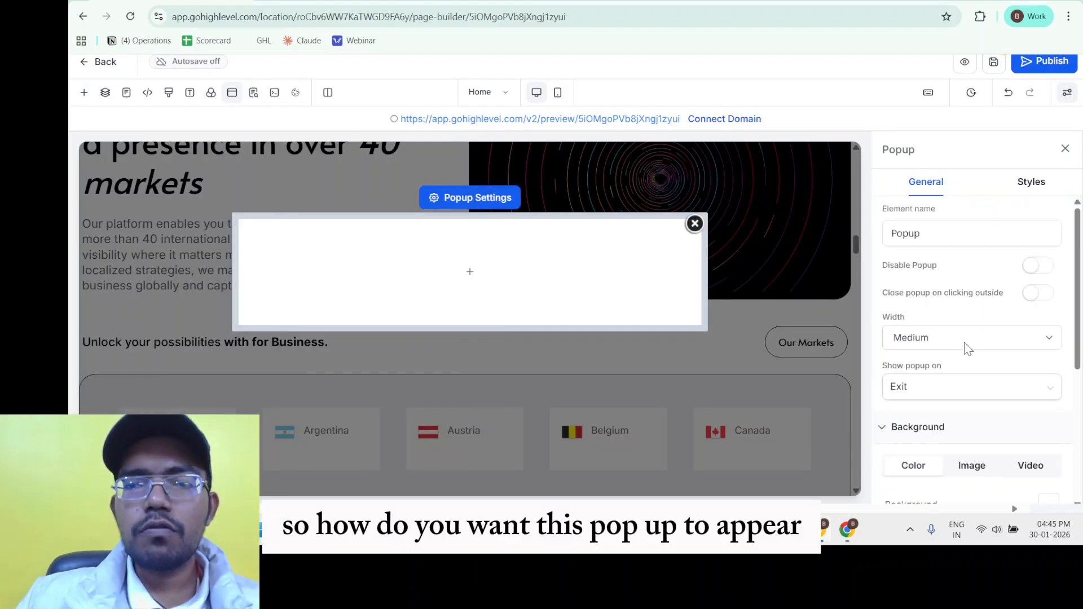
pyautogui.click(924, 394)
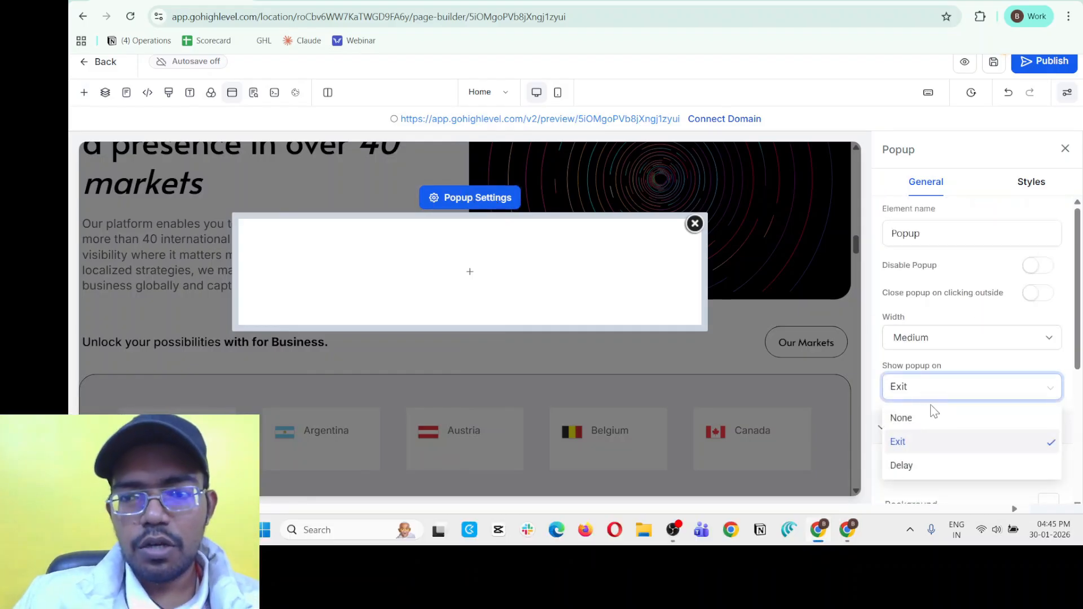
pyautogui.click(905, 466)
pyautogui.moveTo(889, 424)
pyautogui.mouseDown()
pyautogui.moveTo(1046, 438)
pyautogui.moveTo(889, 438)
pyautogui.mouseUp()
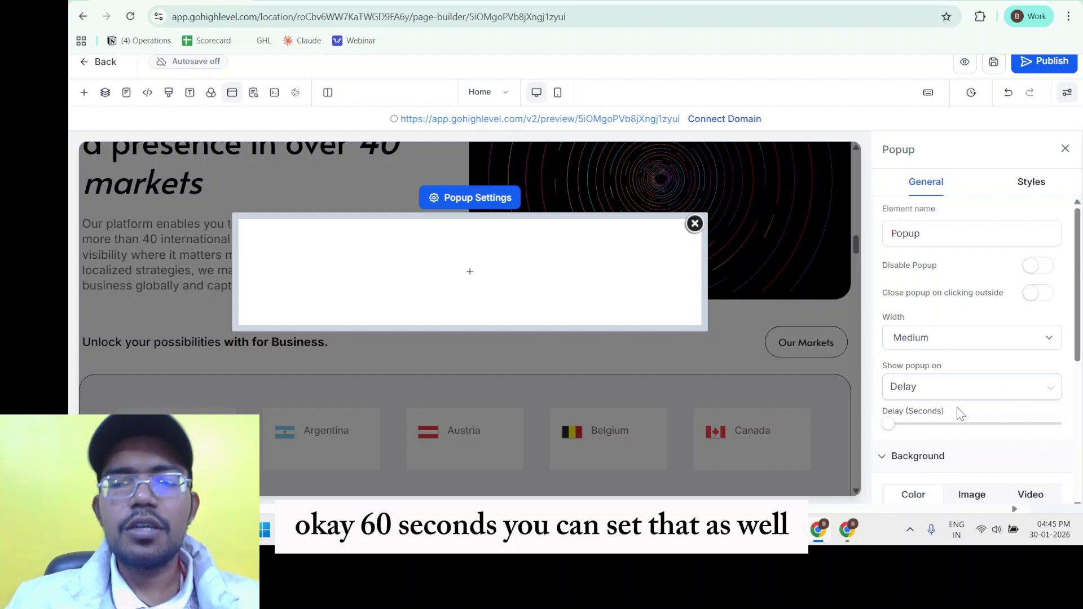
# Step: Try the left and right positions for the popup and return it to the centre
pyautogui.scroll(-5, 966, 417)
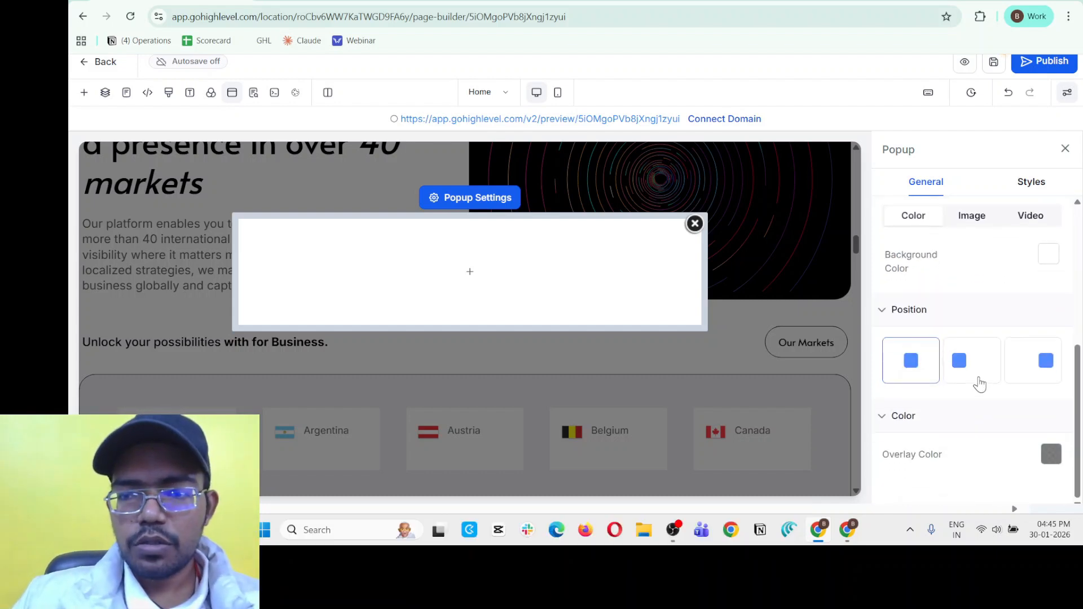
pyautogui.click(935, 380)
pyautogui.click(1042, 372)
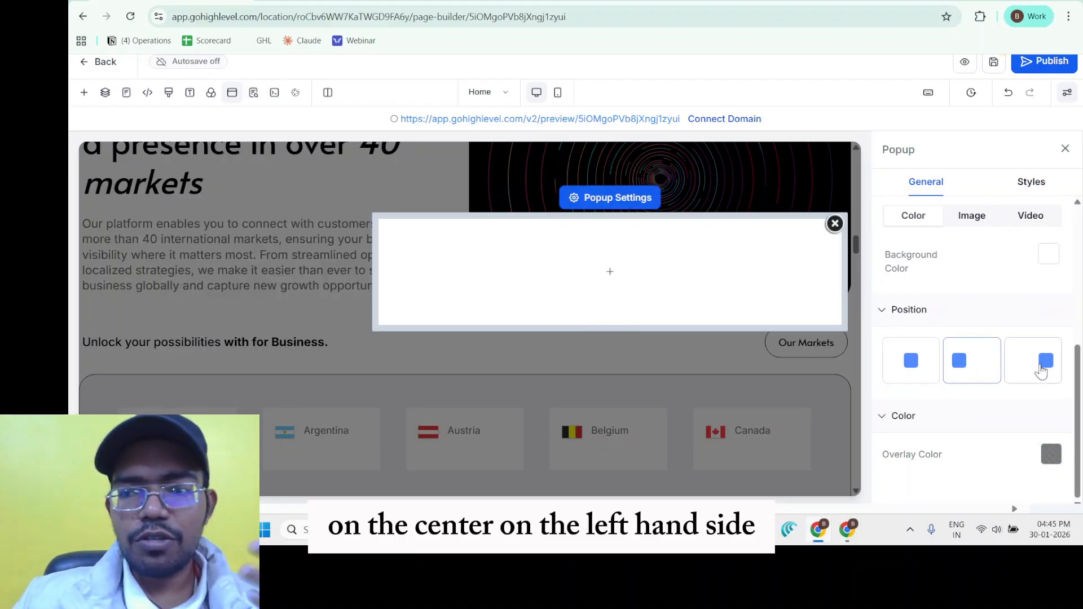
pyautogui.click(934, 377)
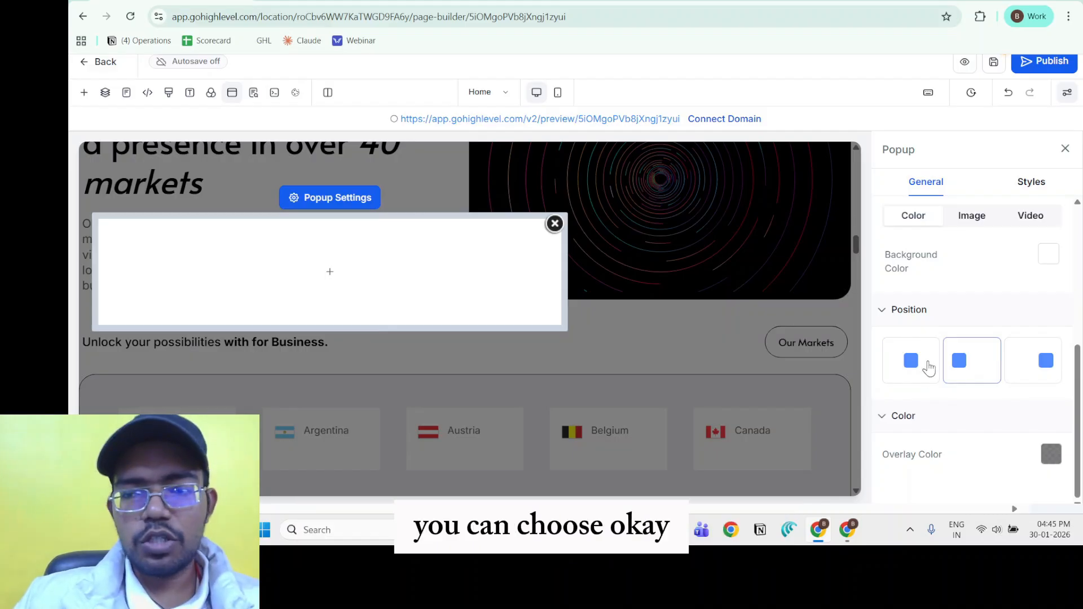
pyautogui.click(953, 373)
pyautogui.scroll(5, 978, 353)
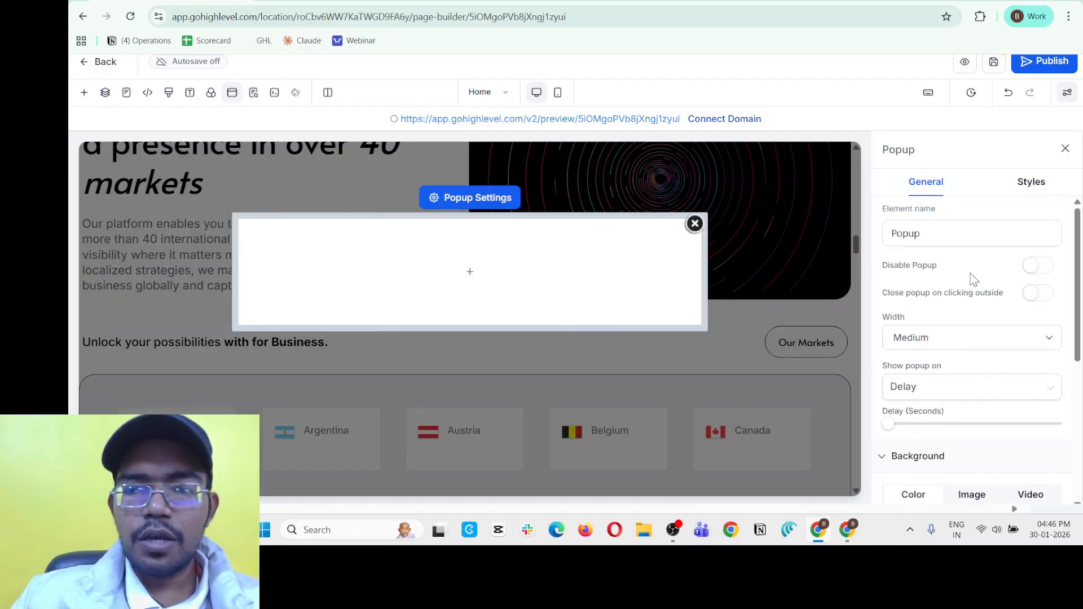
# Step: Try the Disable Popup and Close popup on clicking outside options, switching each on and off again
pyautogui.click(1028, 270)
pyautogui.click(1029, 271)
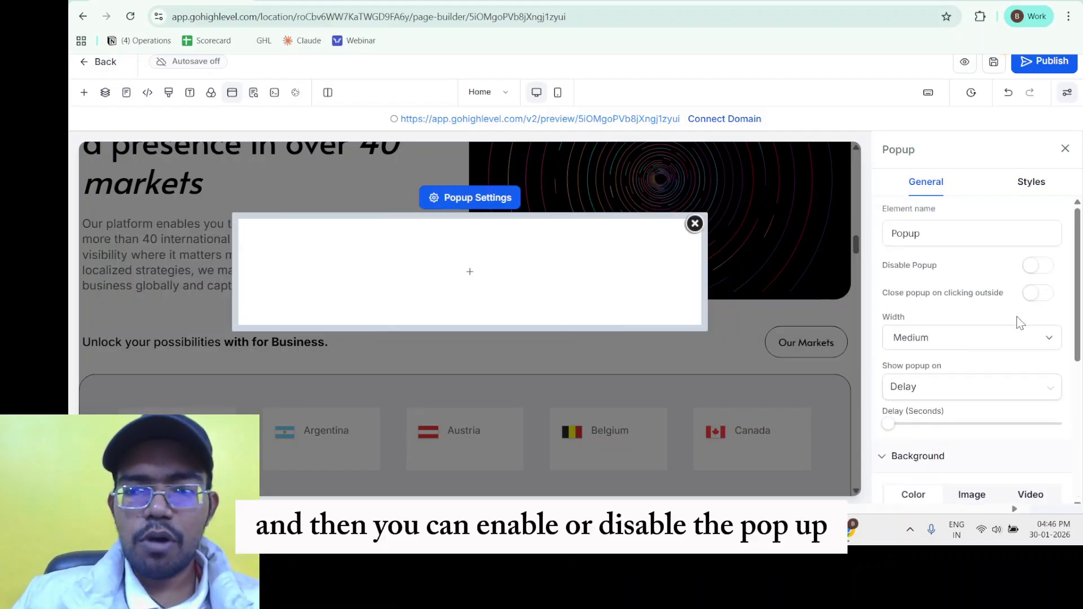
pyautogui.moveTo(902, 298); pyautogui.dragTo(994, 293)
pyautogui.click(982, 315)
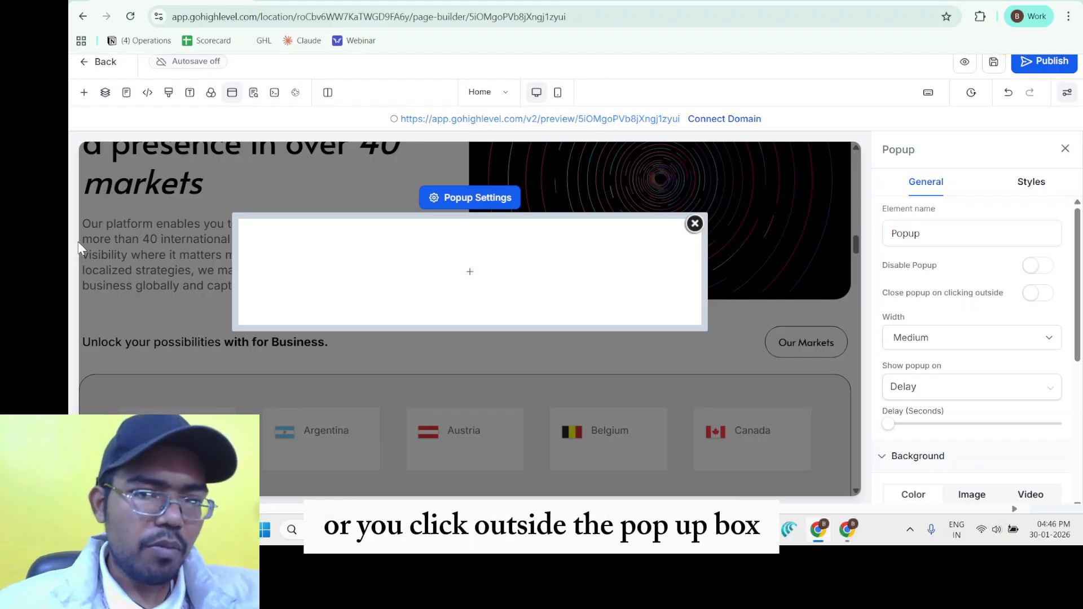
pyautogui.click(1044, 297)
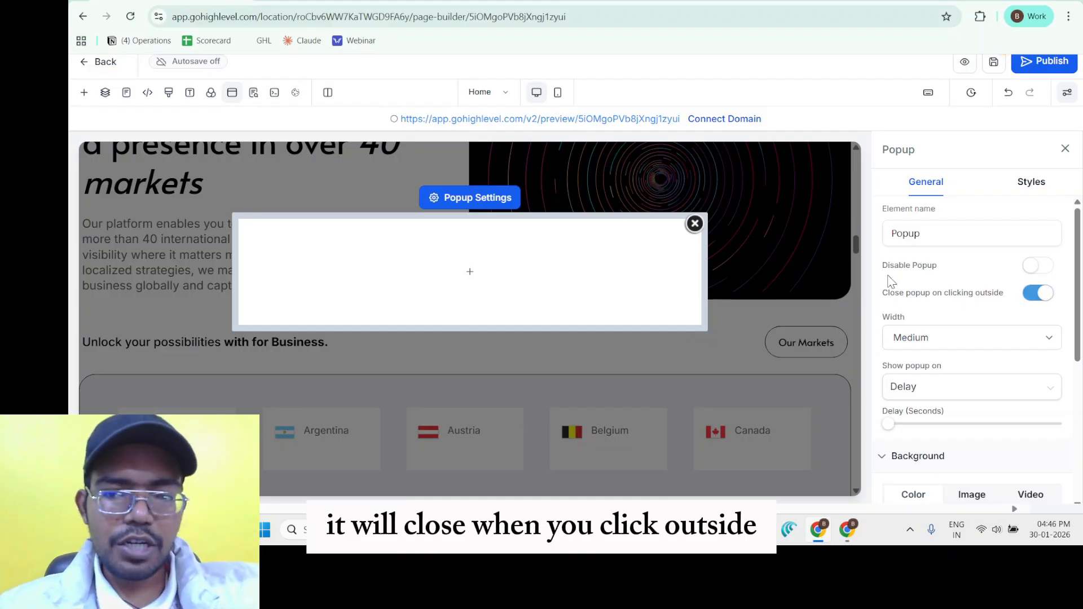
pyautogui.click(1041, 294)
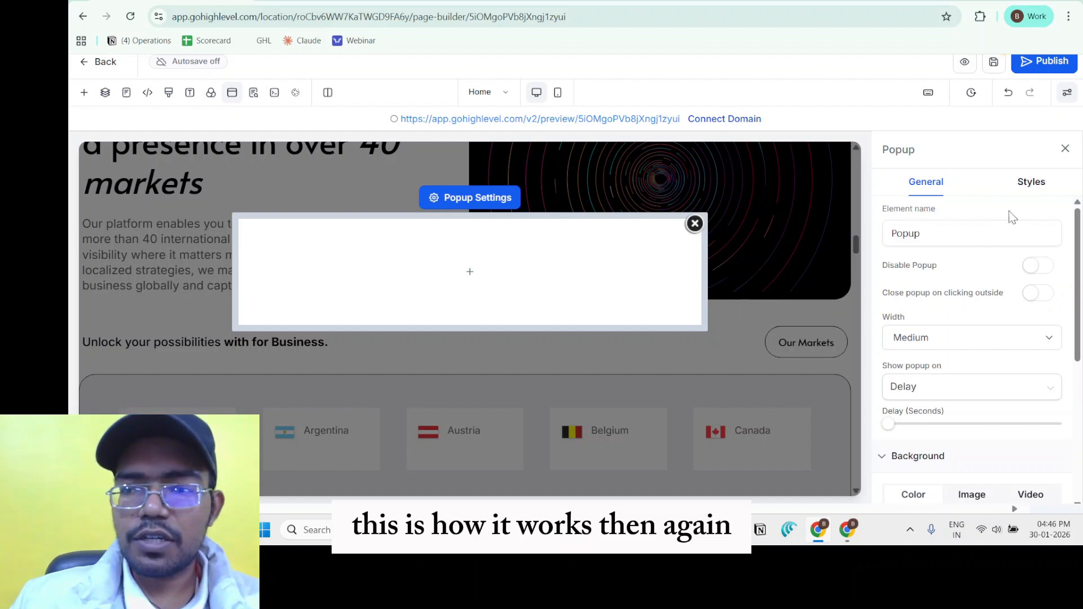
# Step: Review the popup's border, shadow, margin and padding style settings, and close the popup
pyautogui.click(1028, 194)
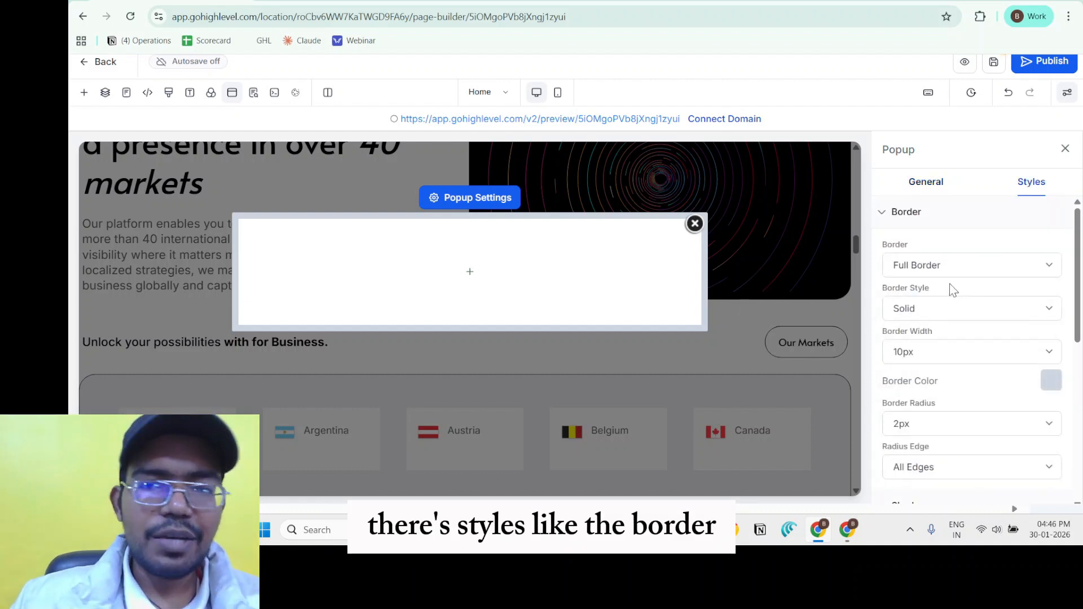
pyautogui.scroll(-3, 928, 349)
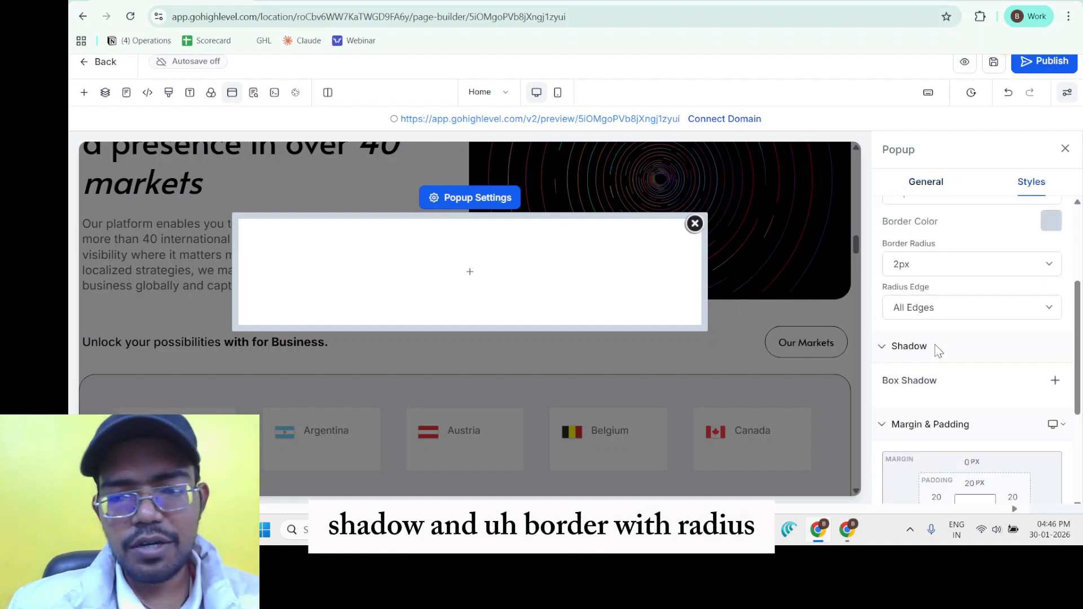
pyautogui.scroll(-3, 939, 356)
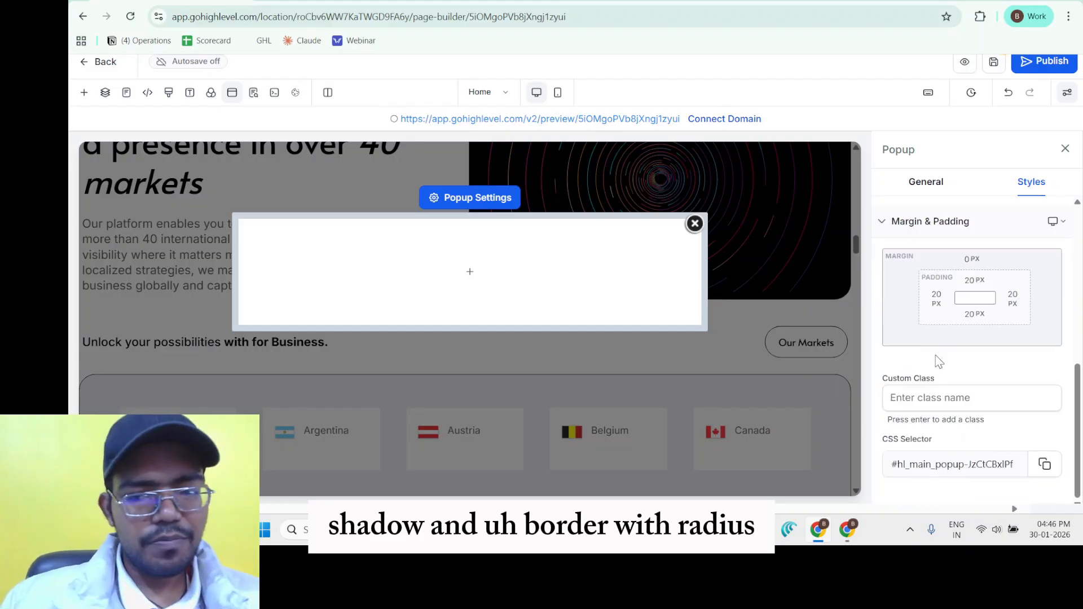
pyautogui.moveTo(560, 293)
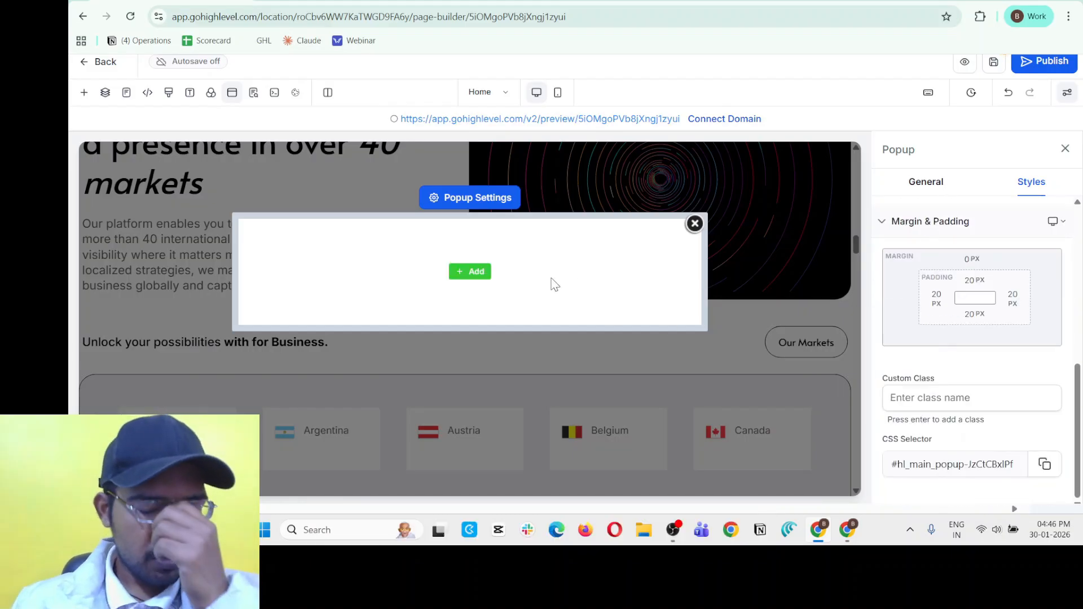
pyautogui.click(695, 224)
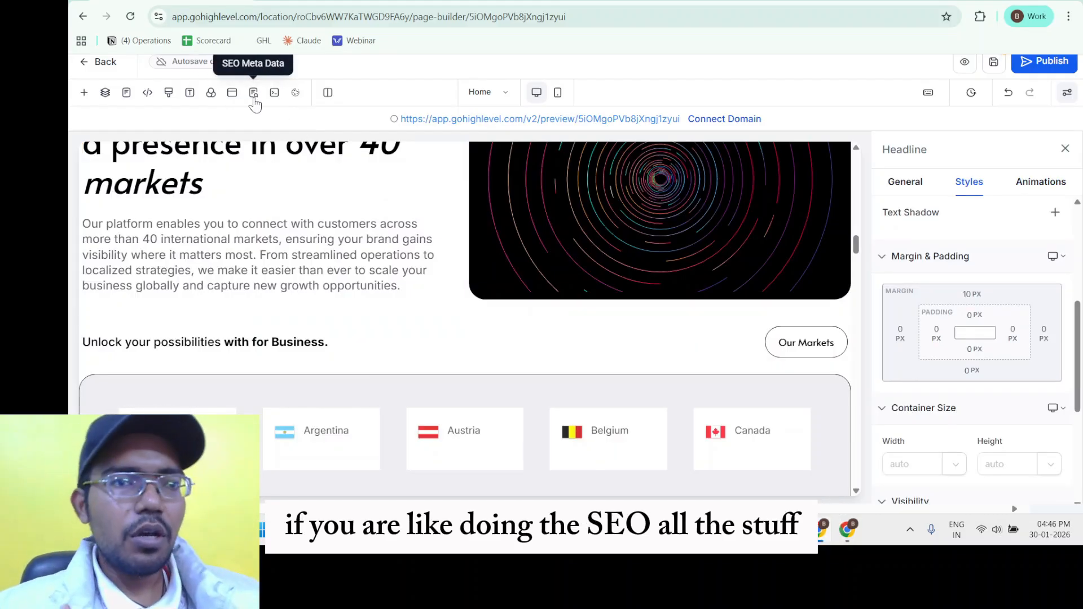
# Step: Open the page's SEO metadata and review the title, description and keywords settings
pyautogui.click(253, 93)
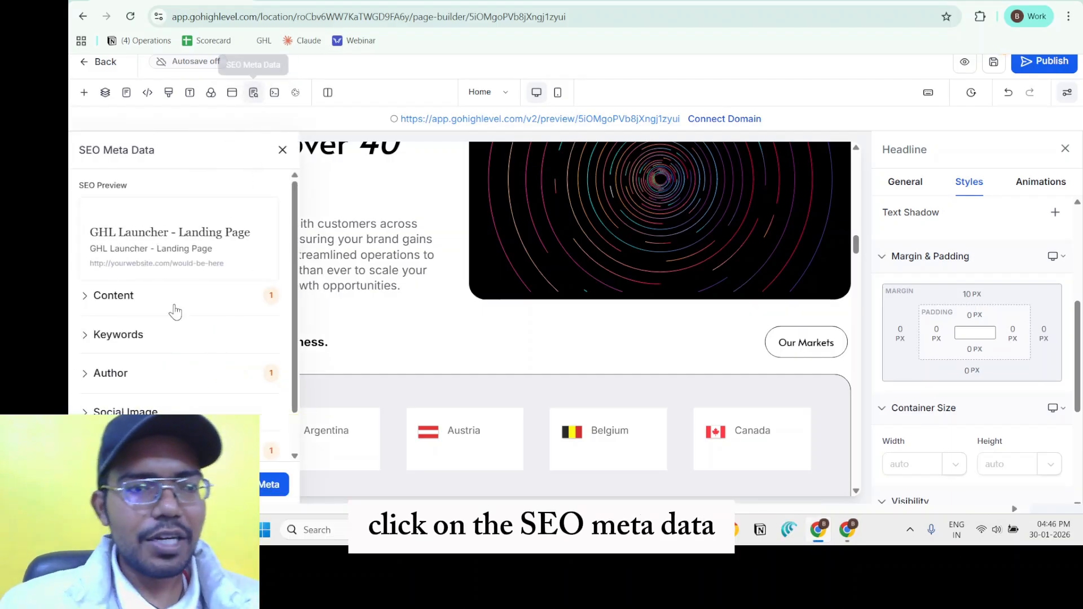
pyautogui.click(88, 259)
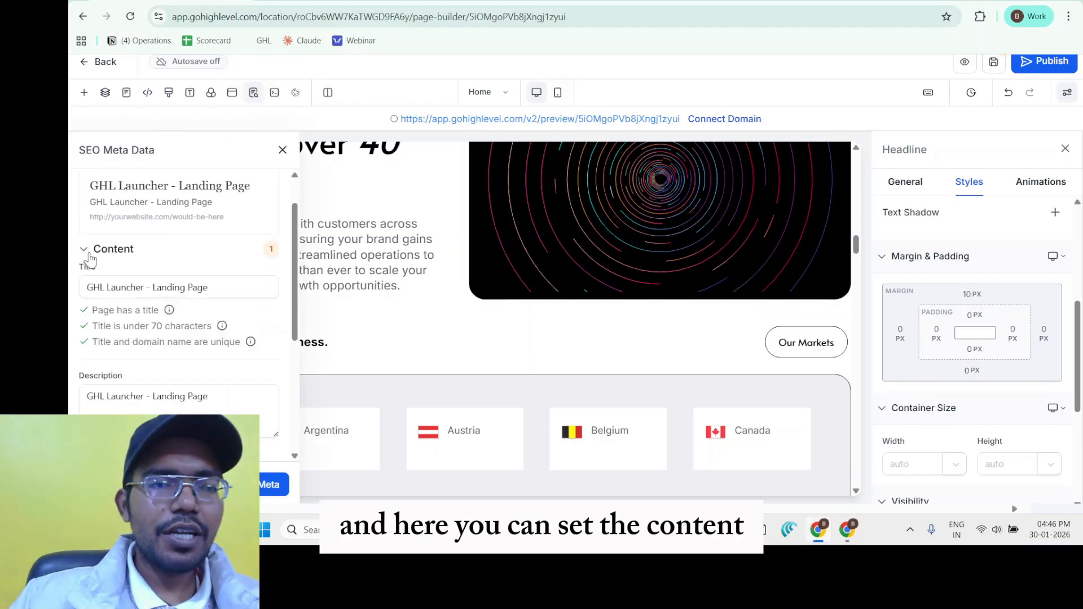
pyautogui.doubleClick(89, 260)
pyautogui.scroll(-3, 144, 327)
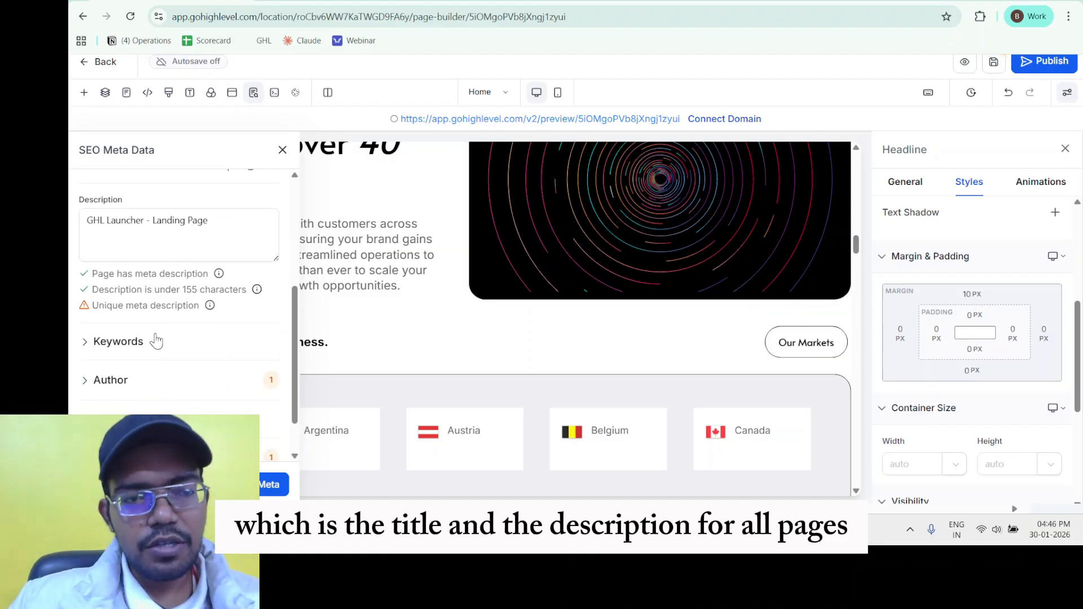
pyautogui.click(117, 343)
pyautogui.scroll(-3, 147, 361)
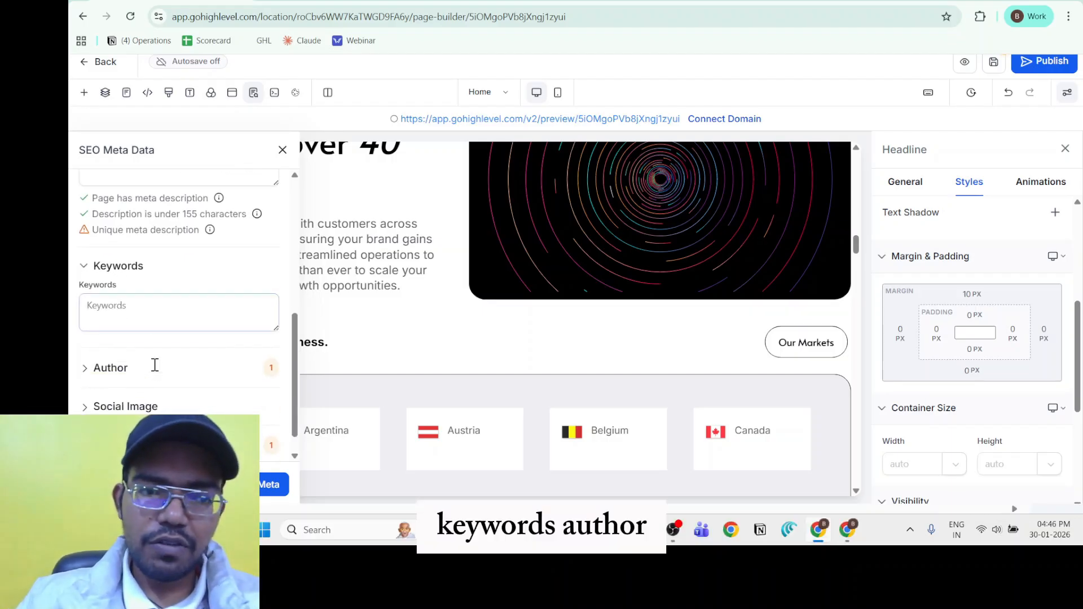
# Step: Review the author, social image and links & tags settings, and close the SEO metadata
pyautogui.click(126, 330)
pyautogui.scroll(-2, 141, 355)
pyautogui.click(131, 368)
pyautogui.scroll(-2, 147, 397)
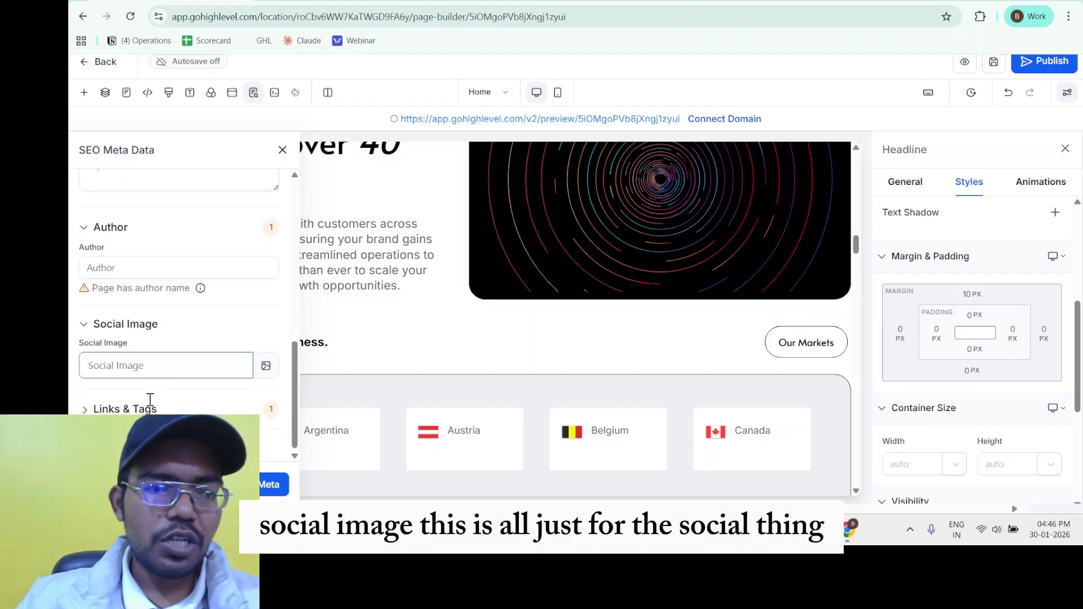
pyautogui.click(140, 405)
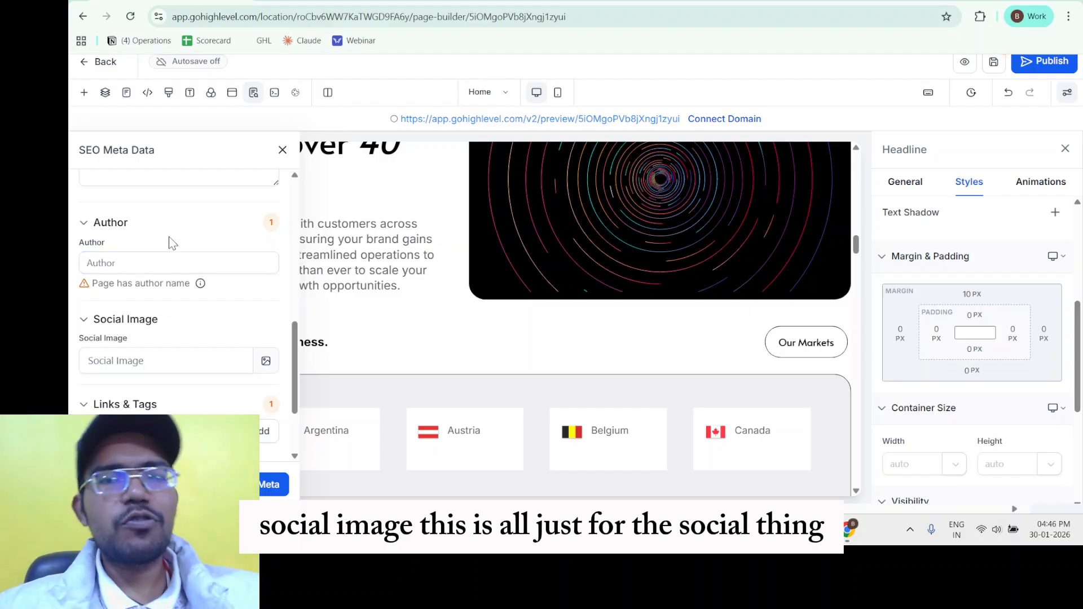
pyautogui.scroll(10, 171, 244)
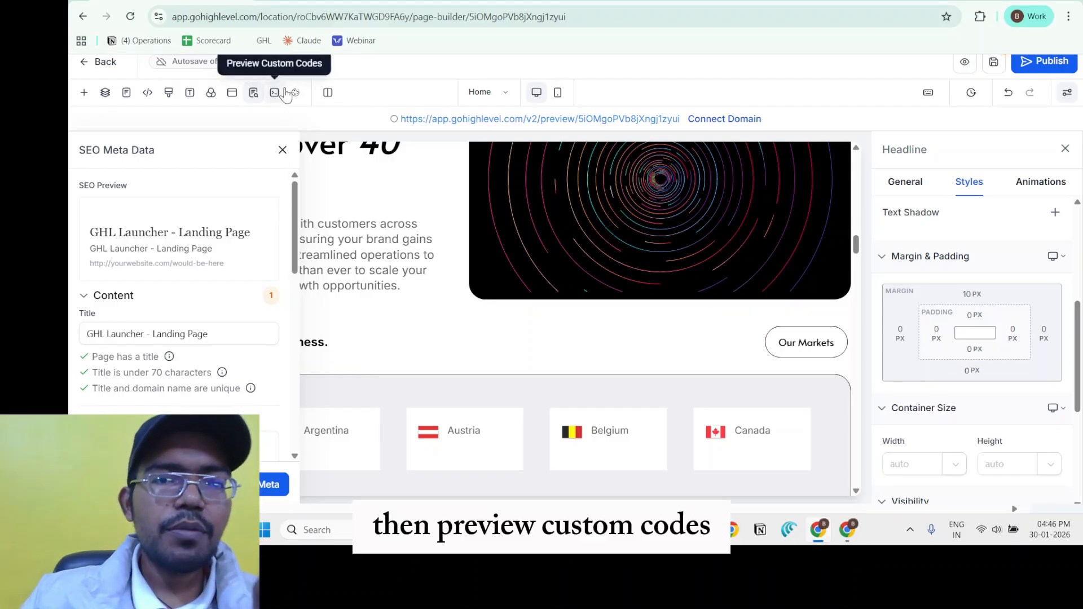
pyautogui.click(282, 150)
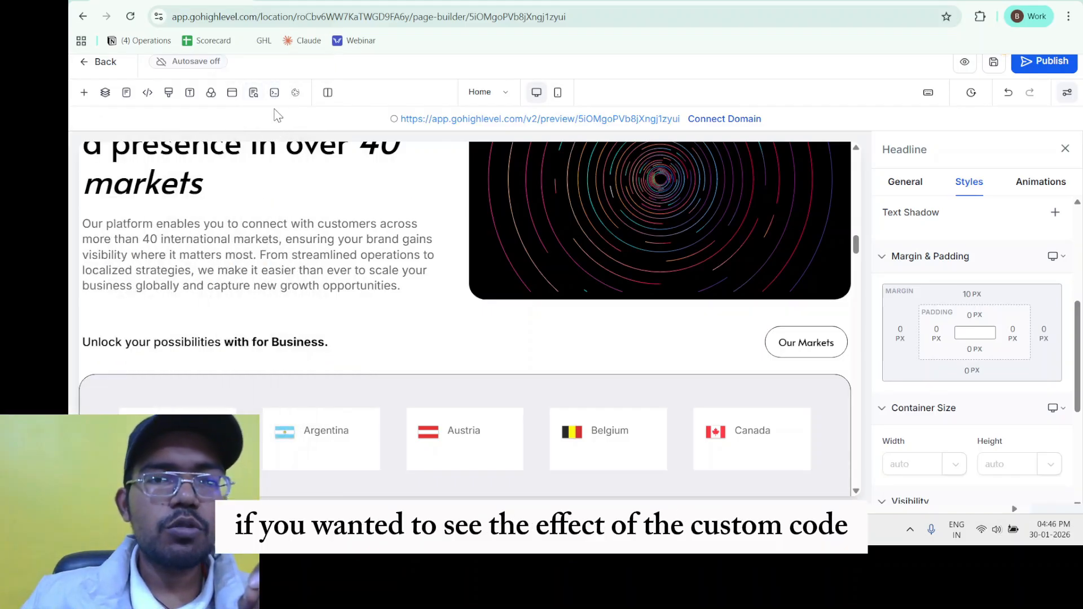
pyautogui.scroll(6, 266, 304)
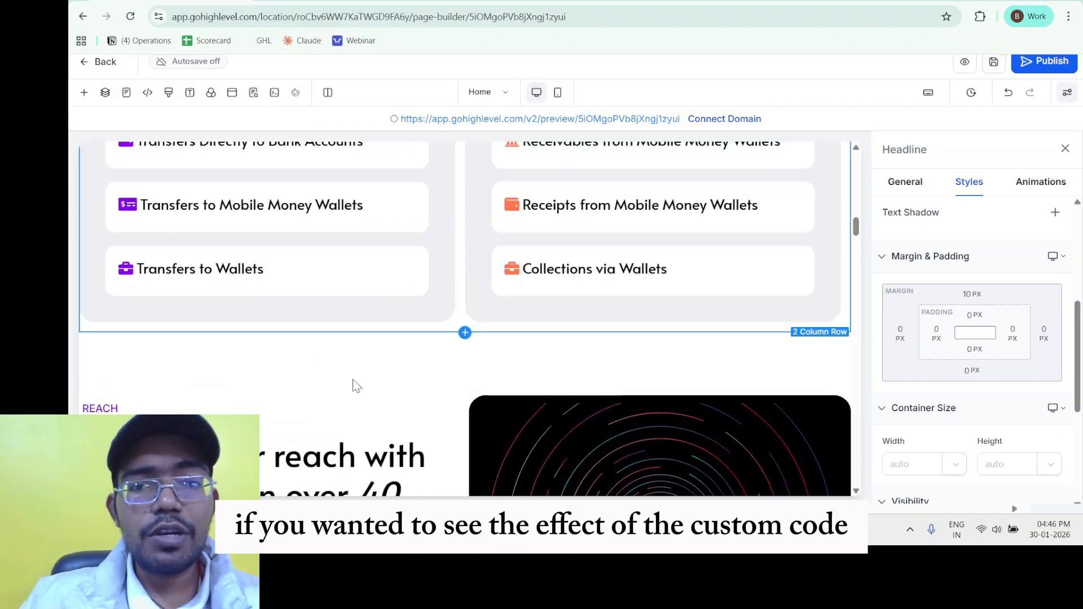
pyautogui.scroll(10, 355, 387)
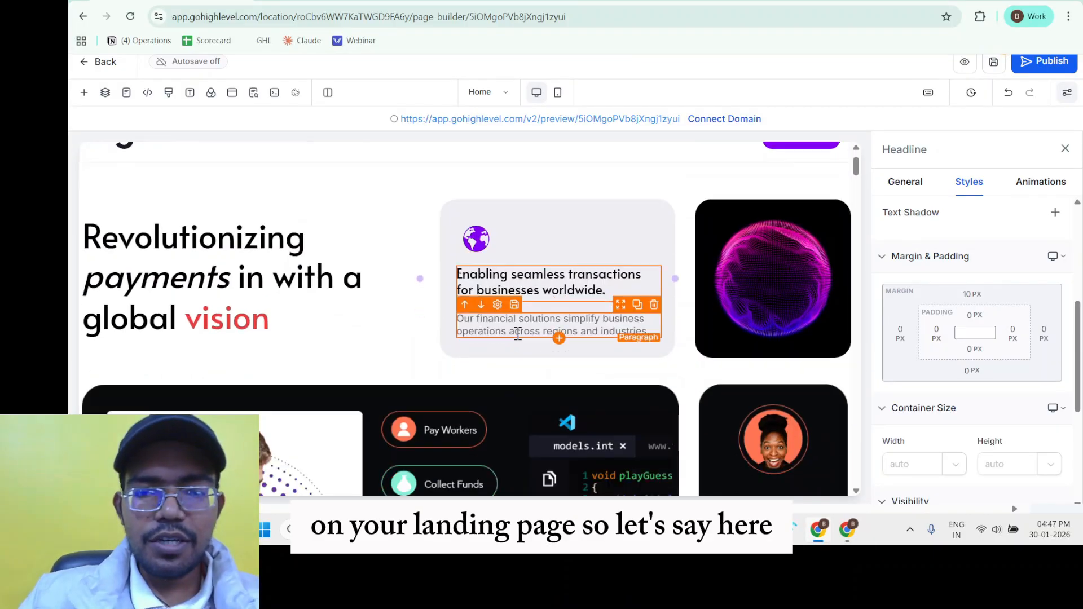
pyautogui.scroll(-9, 518, 333)
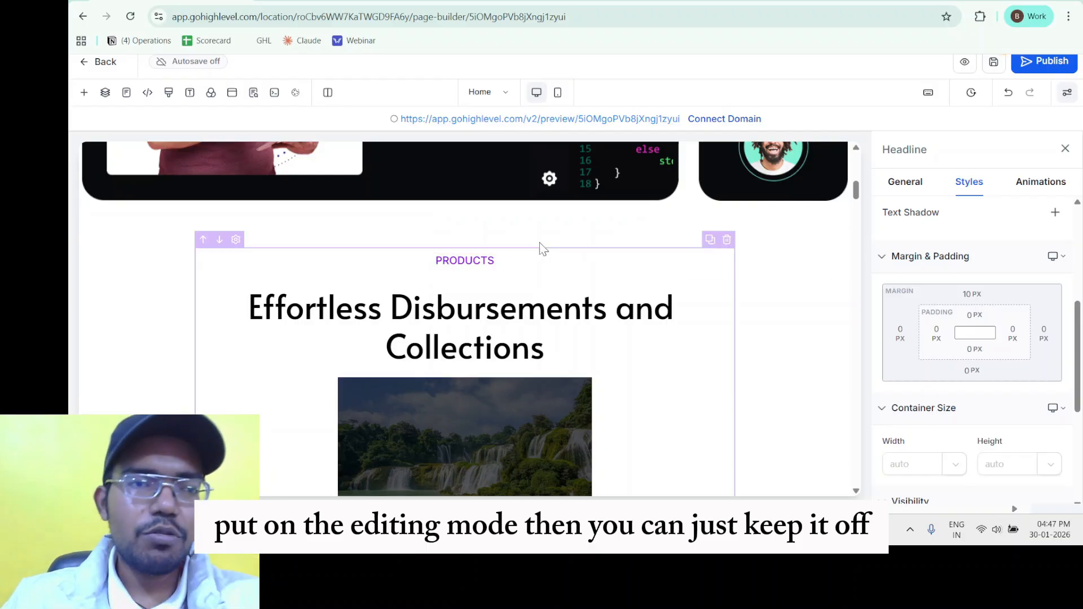
# Step: Enable the cookie consent banner and agree to its terms after acknowledging that they have been read and understood
pyautogui.click(295, 94)
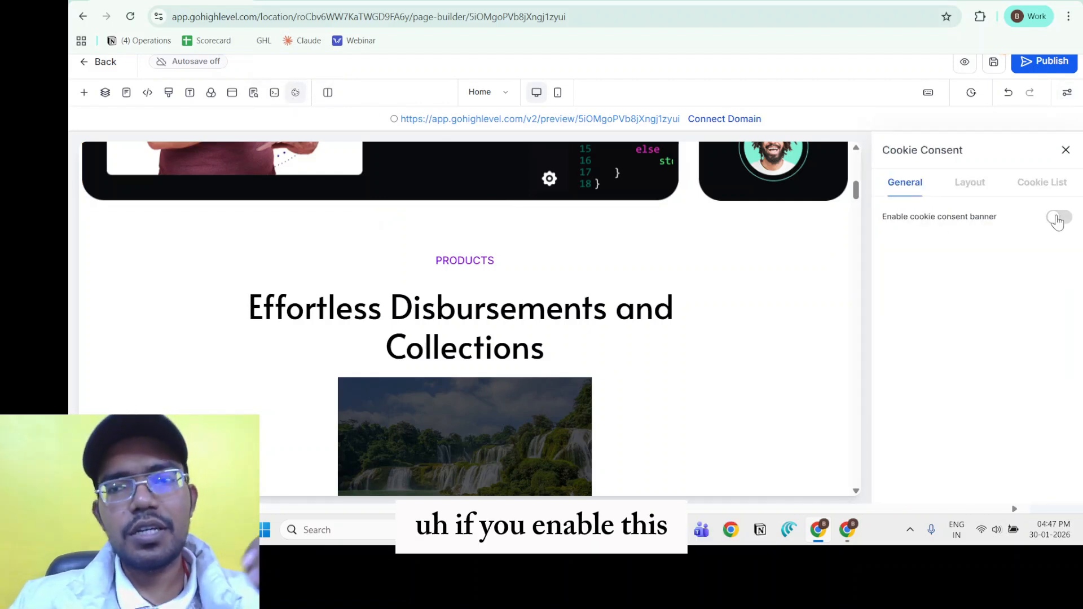
pyautogui.click(1057, 219)
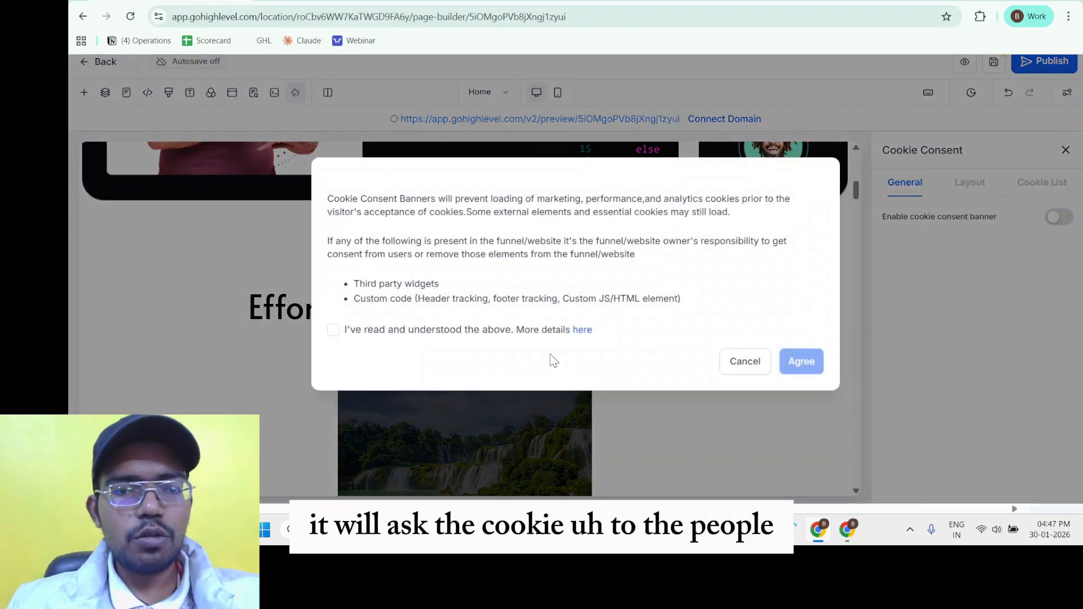
pyautogui.click(332, 330)
pyautogui.click(795, 364)
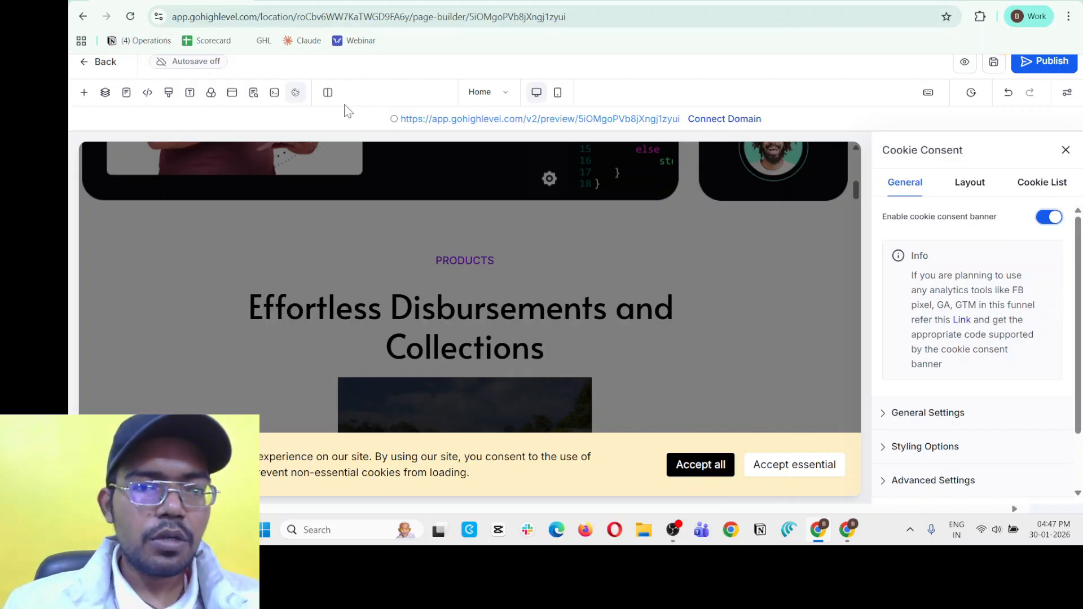
# Step: Try the Auto display mode with the cookie consent view closed, and return the builder to 2 Column Mode
pyautogui.click(327, 95)
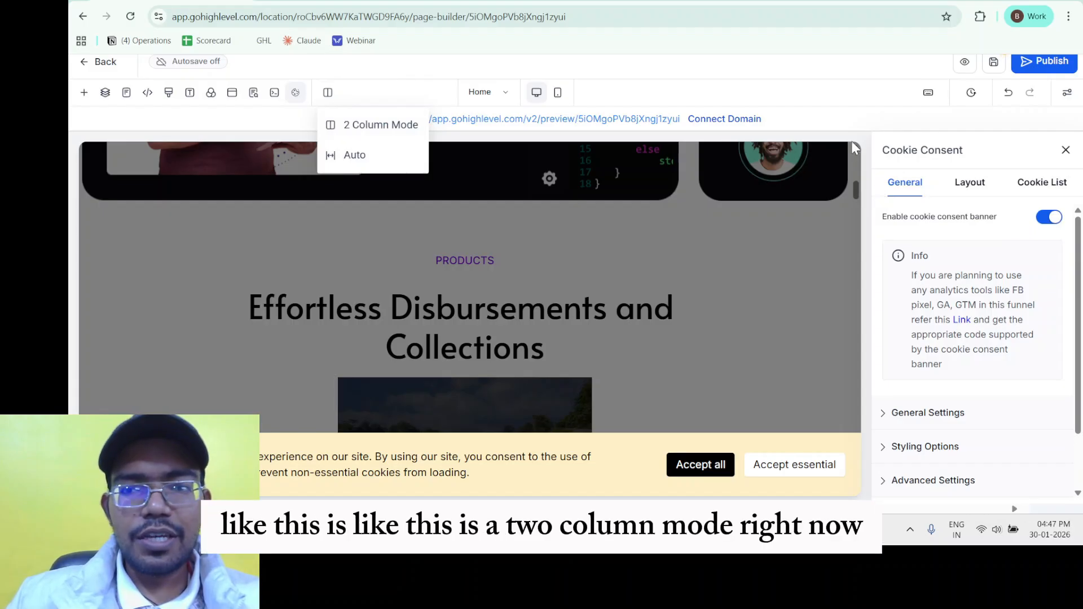
pyautogui.click(356, 154)
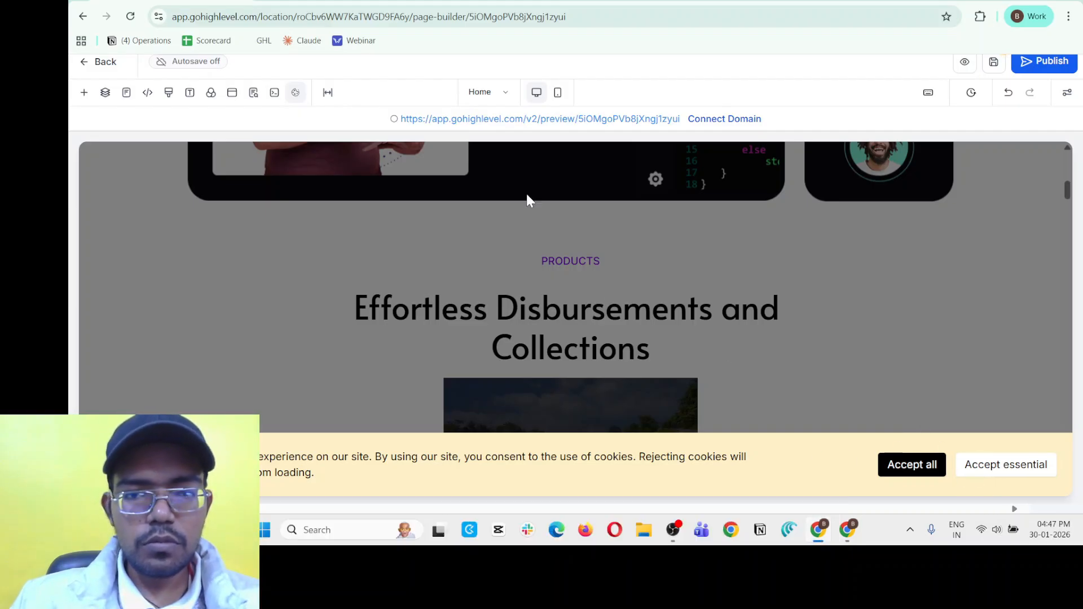
pyautogui.click(295, 92)
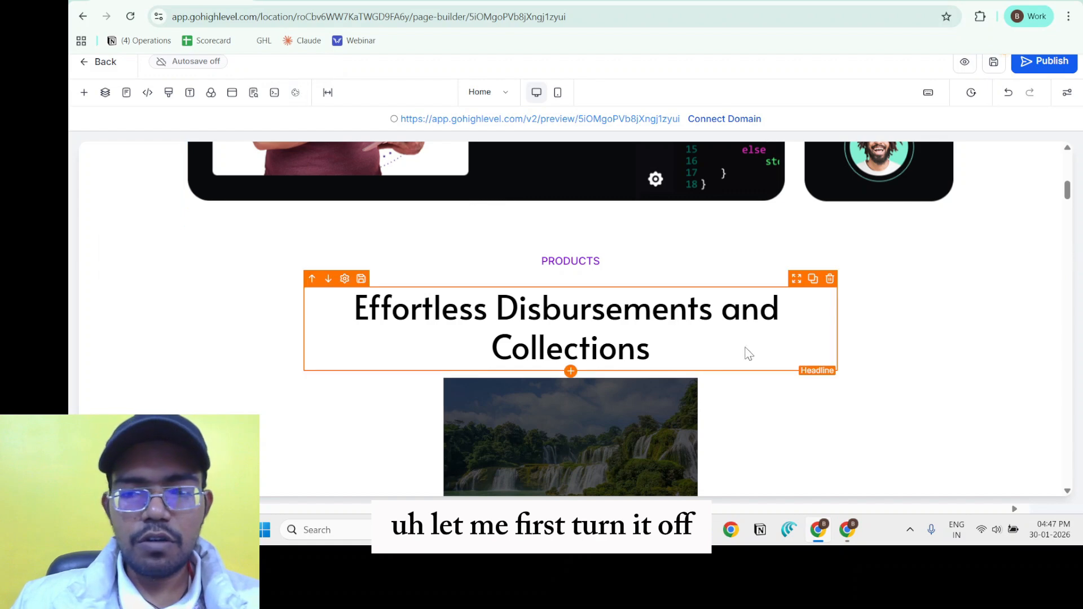
pyautogui.scroll(5, 665, 309)
pyautogui.scroll(5, 664, 309)
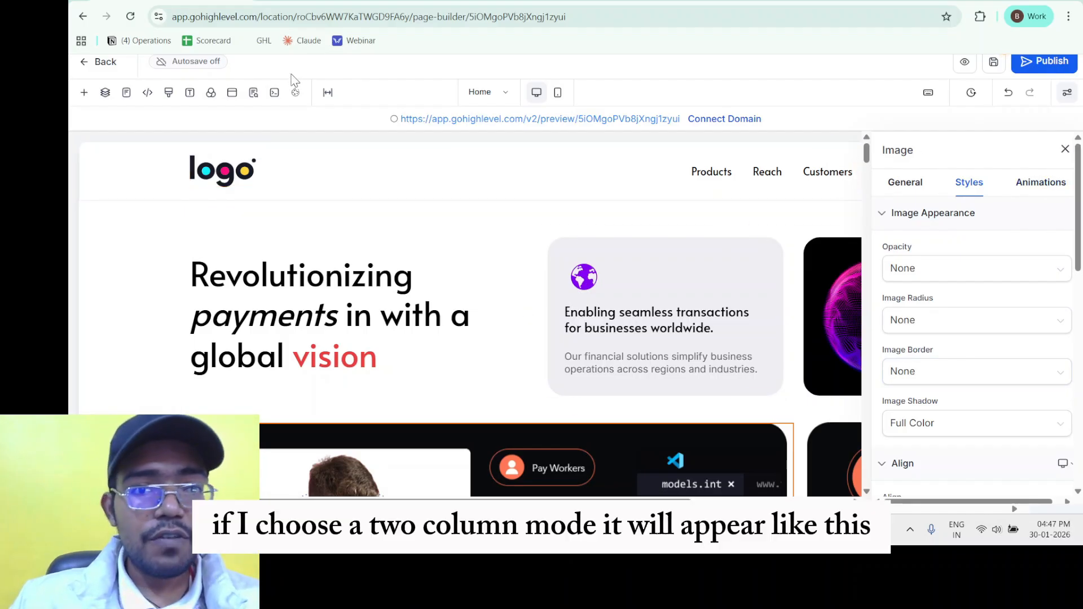
pyautogui.click(328, 93)
pyautogui.click(355, 127)
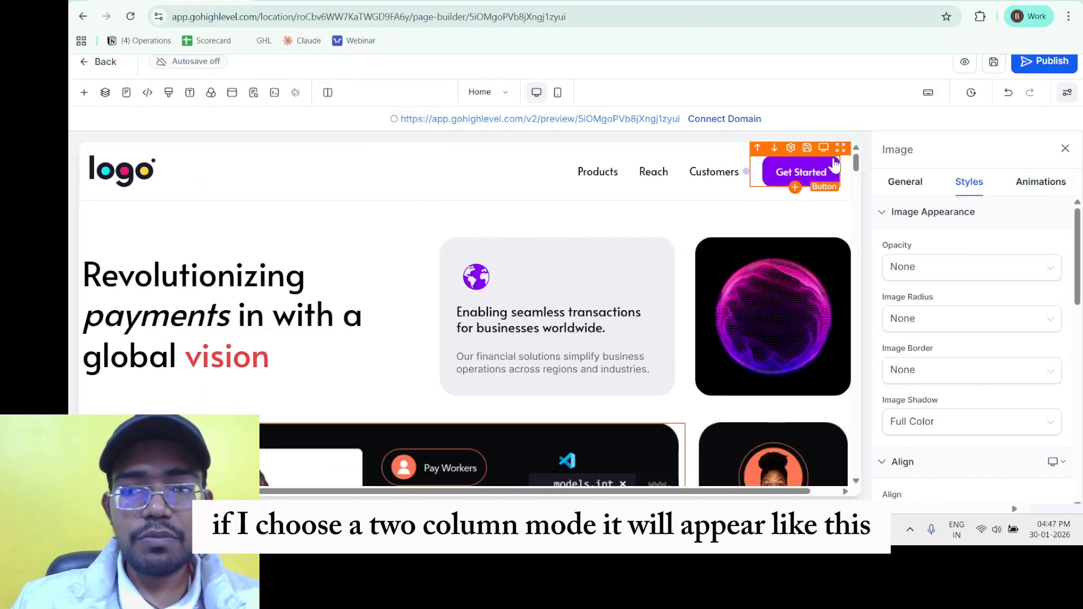